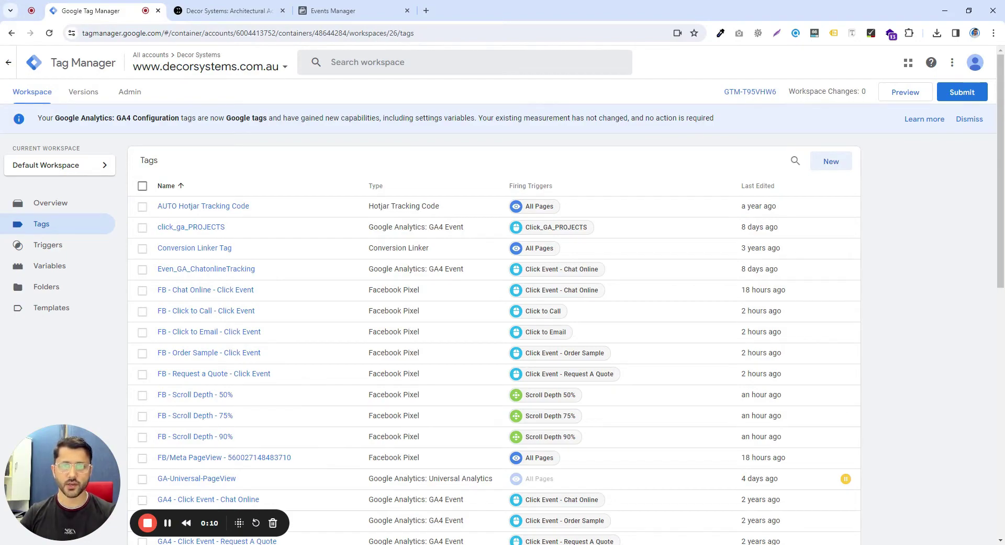
Step: Switch to Events Manager and copy the pixel's ID from its overview
{"action": "key", "text": "ctrl+Tab"}
{"action": "key", "text": "ctrl+Tab"}
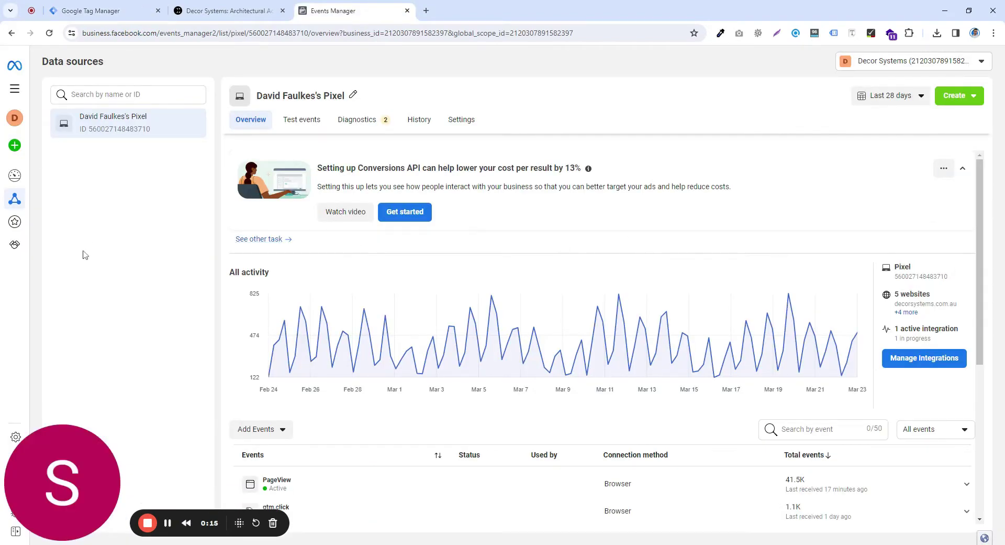
{"action": "mouse_move", "coordinate": [15, 202]}
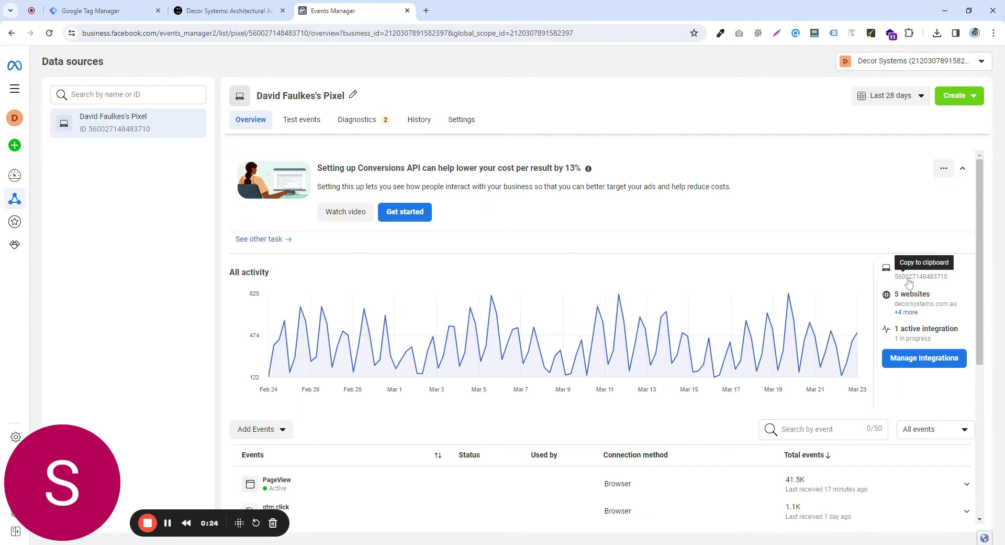
{"action": "left_click", "coordinate": [954, 97]}
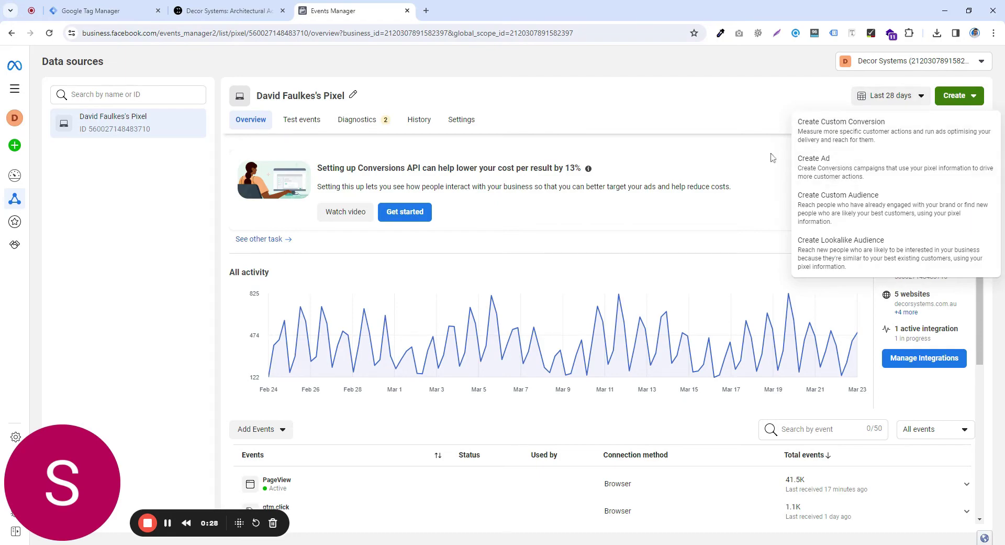
{"action": "left_click", "coordinate": [754, 124]}
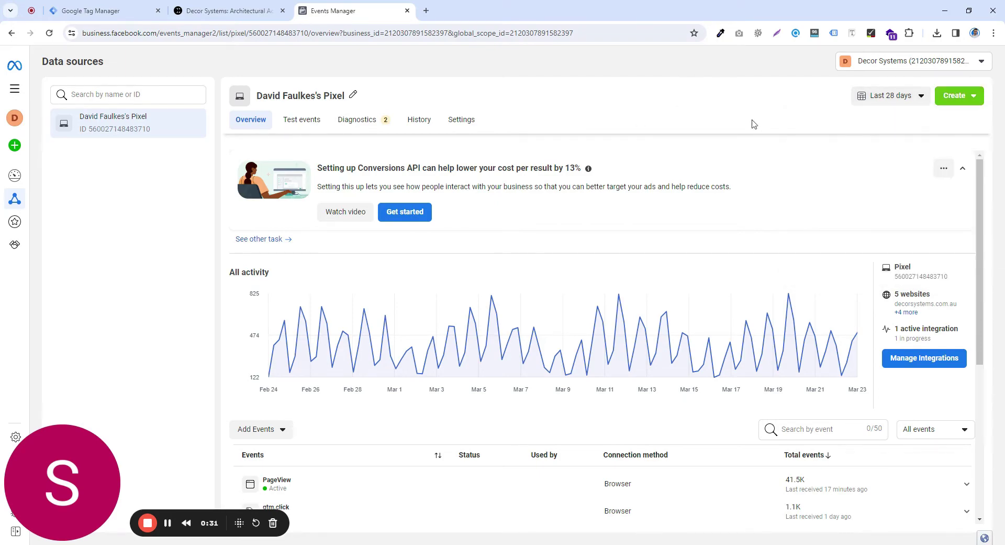
{"action": "left_click", "coordinate": [918, 281]}
Step: In Tag Manager, search the Community Template Gallery for "facebook", open the Facebook Pixel template, and check the container's tag templates
{"action": "left_click", "coordinate": [99, 11]}
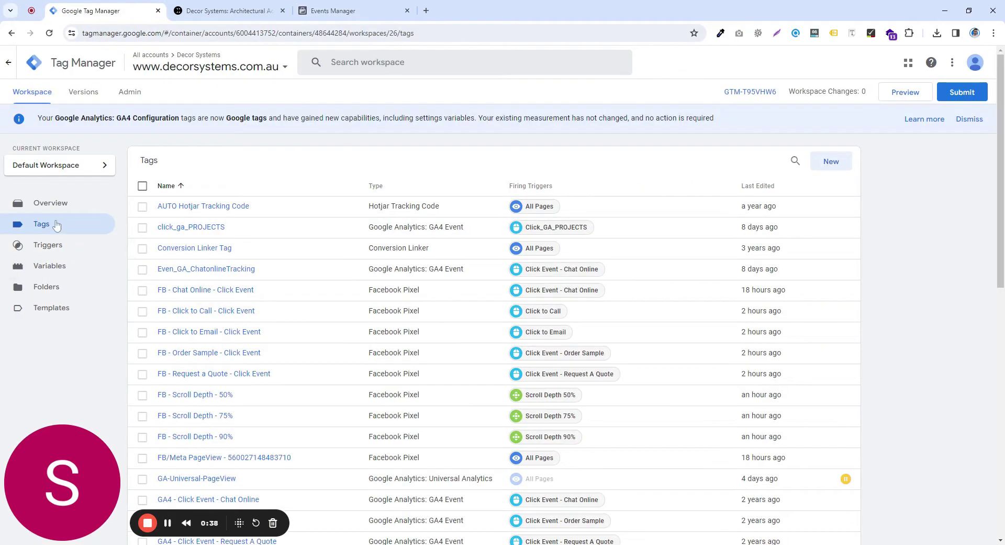
{"action": "left_click", "coordinate": [831, 162]}
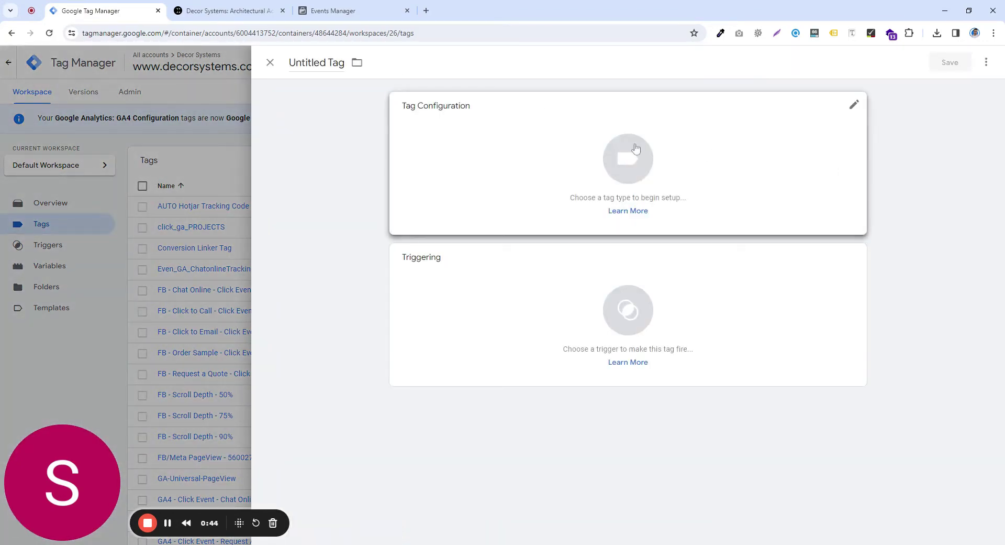
{"action": "left_click", "coordinate": [636, 148]}
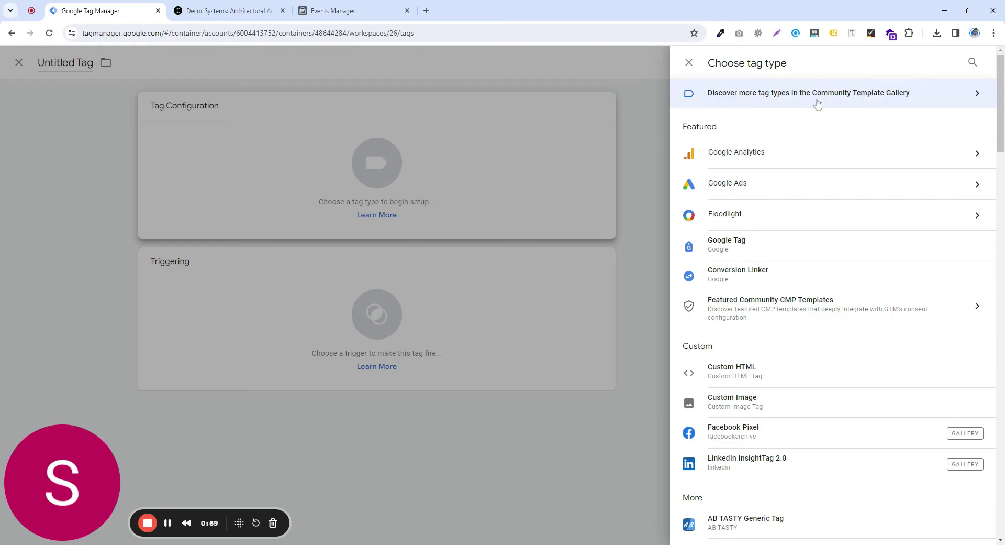
{"action": "left_click", "coordinate": [856, 101]}
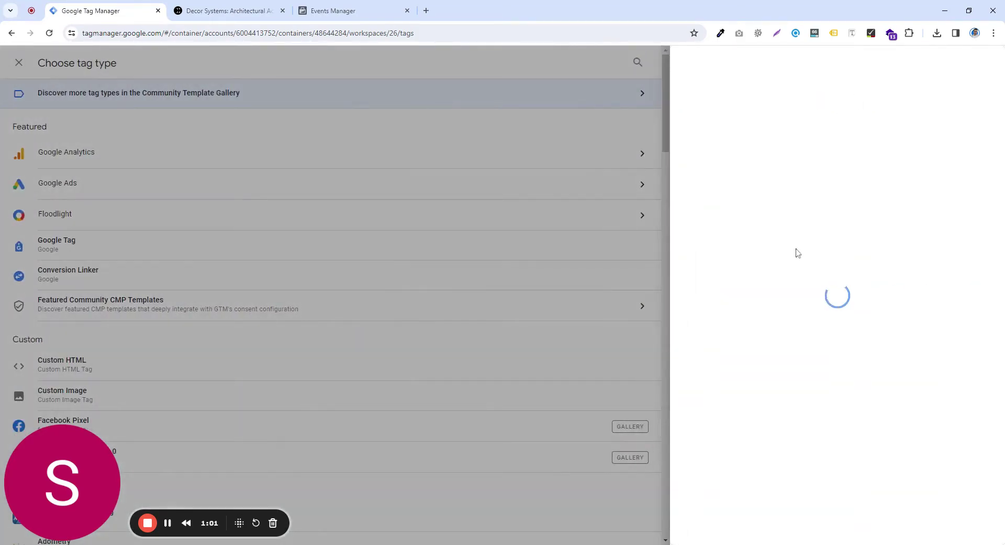
{"action": "left_click", "coordinate": [979, 63]}
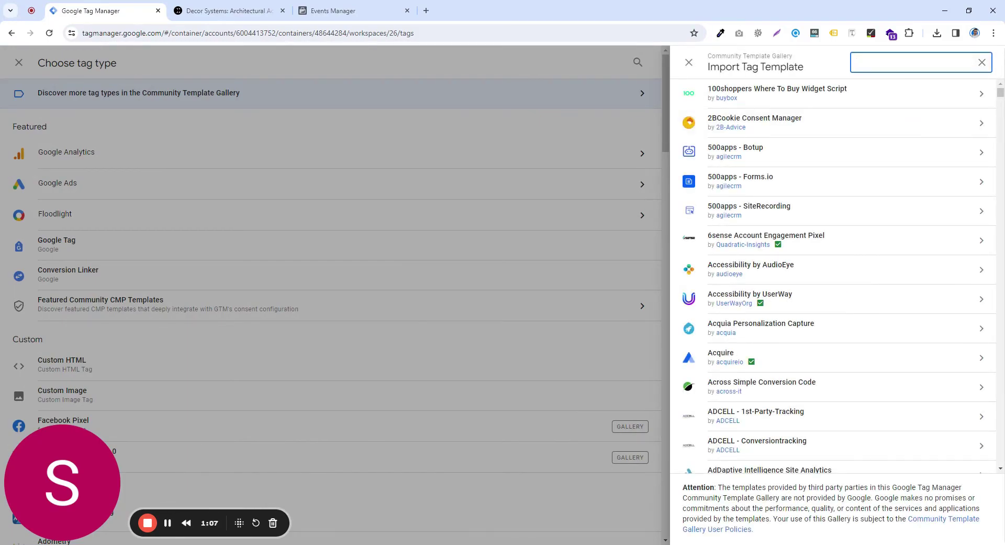
{"action": "type", "text": "facebook"}
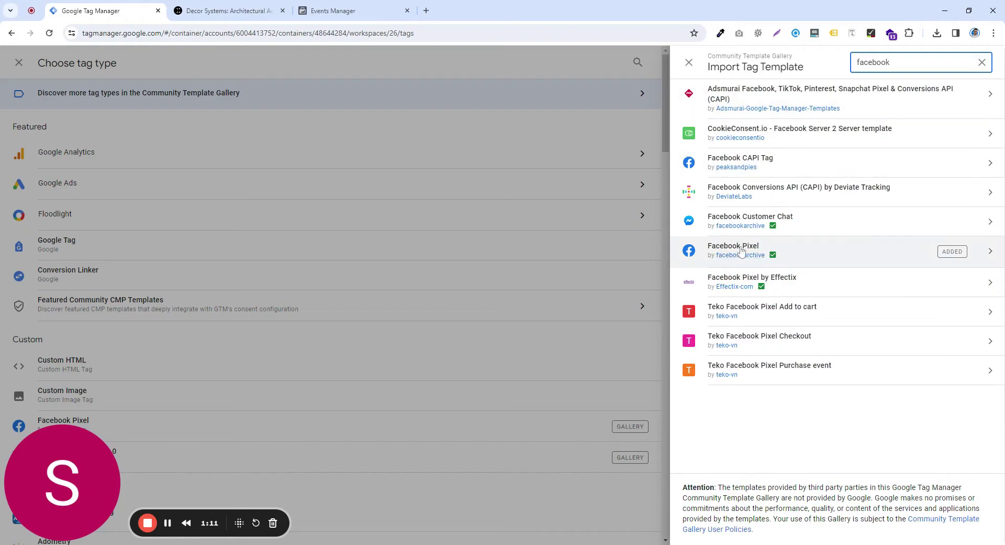
{"action": "left_click", "coordinate": [773, 255]}
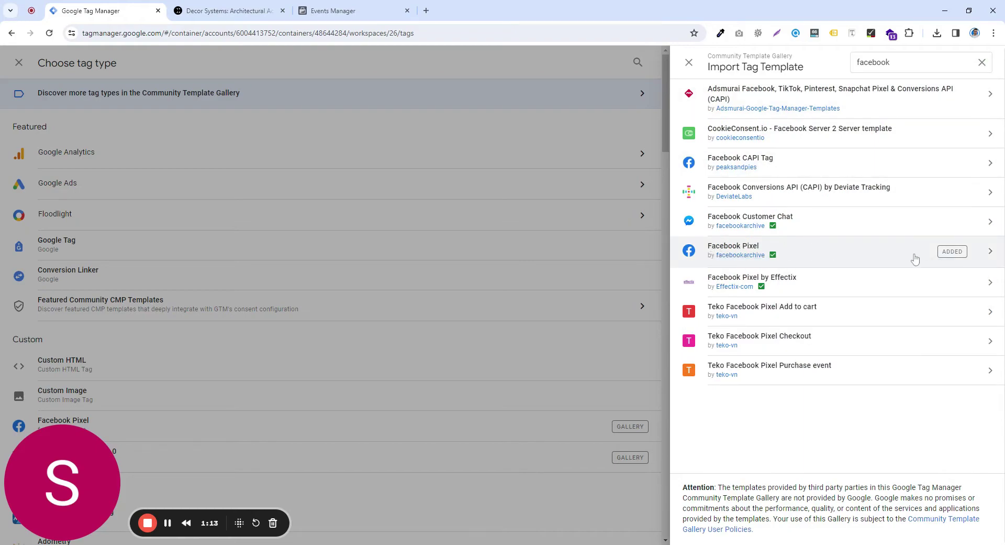
{"action": "left_click", "coordinate": [870, 255]}
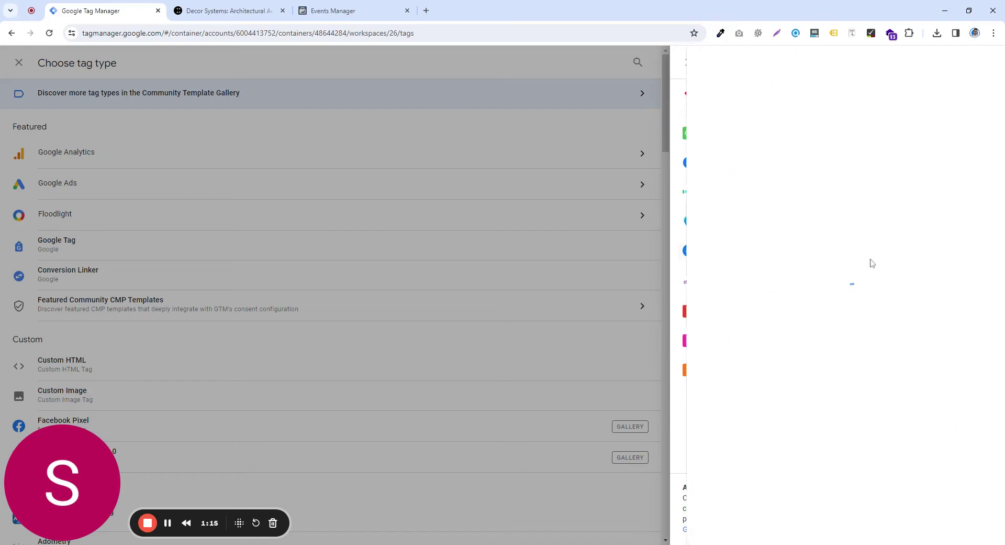
{"action": "left_click", "coordinate": [690, 63]}
{"action": "left_click", "coordinate": [689, 63]}
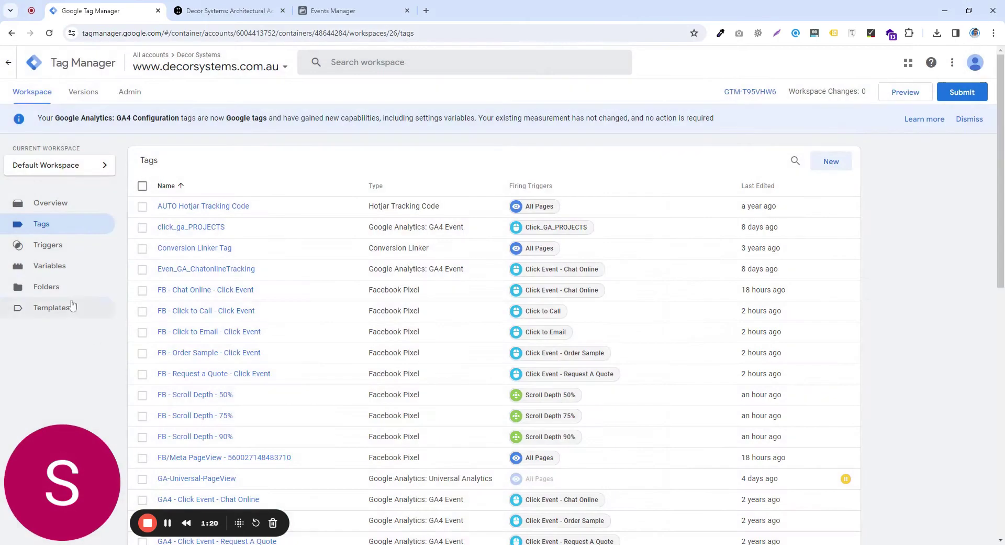
{"action": "left_click", "coordinate": [73, 307]}
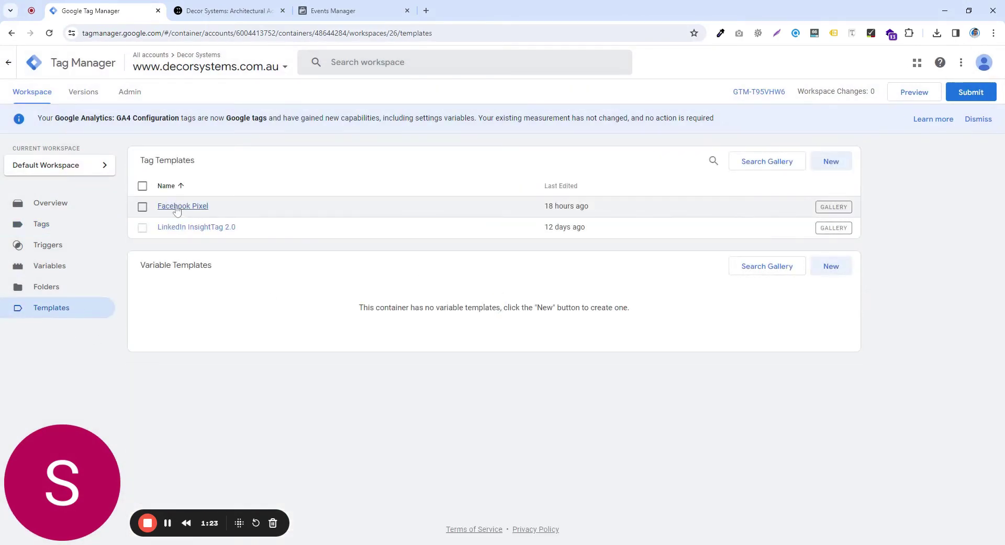
{"action": "left_click", "coordinate": [47, 225]}
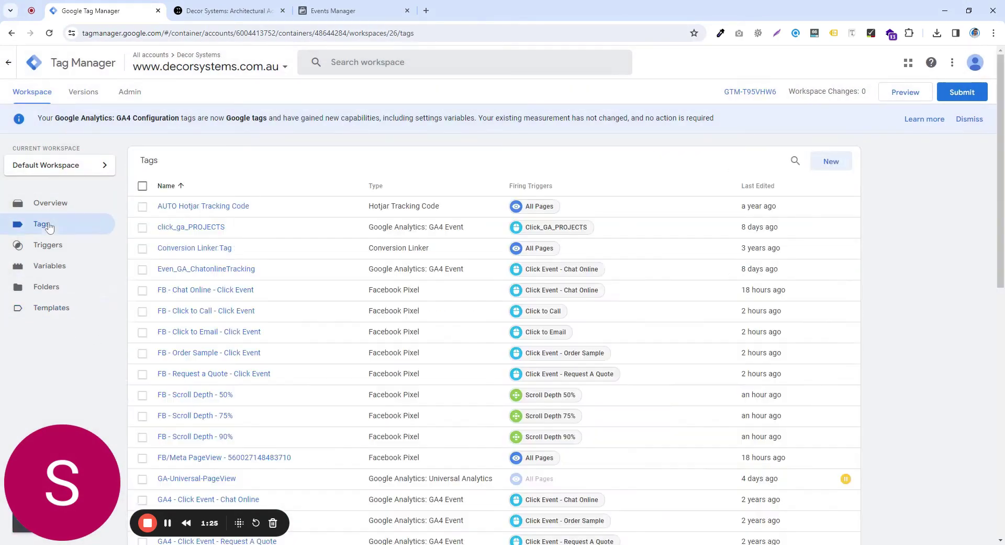
Step: Create a new tag and name it "Fb PageView - " followed by the copied pixel ID
{"action": "left_click", "coordinate": [832, 162]}
{"action": "double_click", "coordinate": [335, 63]}
{"action": "key", "text": "ctrl+a"}
{"action": "key", "text": "ctrl+v"}
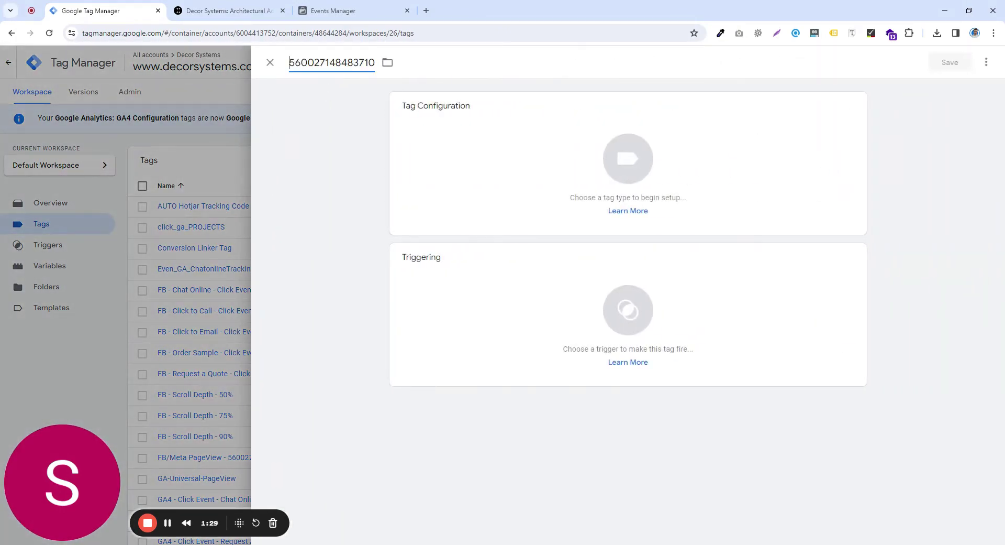
{"action": "key", "text": "Home"}
{"action": "type", "text": "F"}
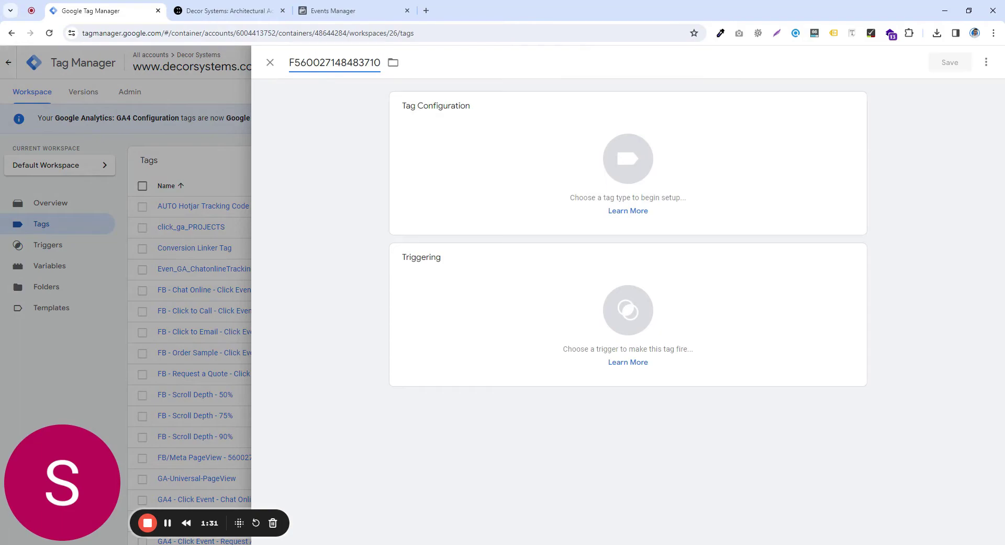
{"action": "type", "text": "b "}
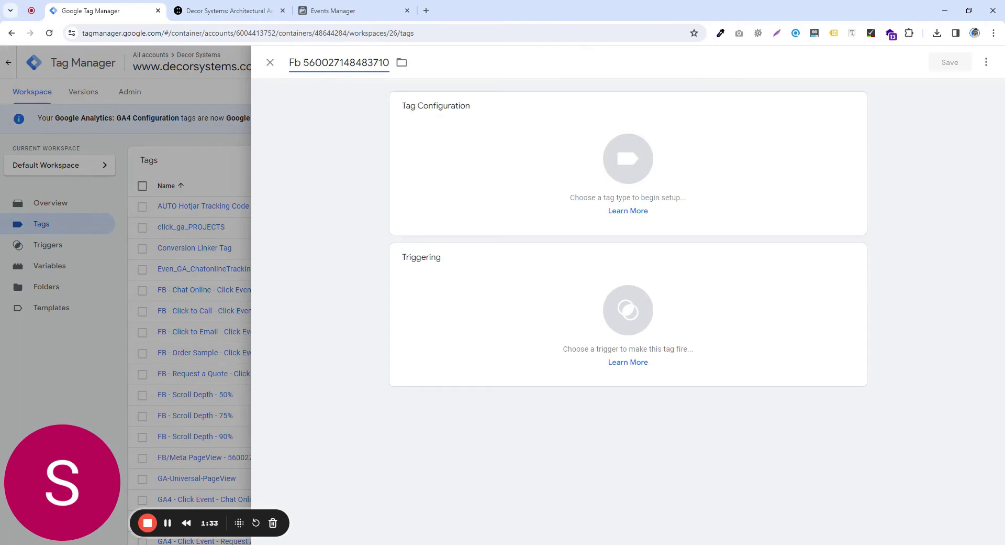
{"action": "type", "text": "Page Event"}
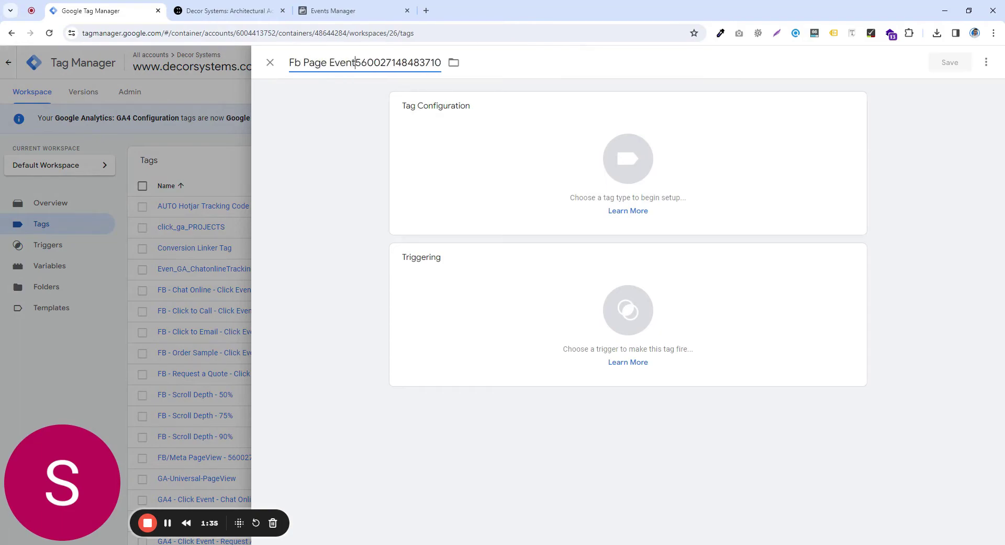
{"action": "key", "text": "BackSpace"}
{"action": "key", "text": "BackSpace"}
{"action": "key", "text": "BackSpace"}
{"action": "key", "text": "BackSpace"}
{"action": "key", "text": "BackSpace"}
{"action": "key", "text": "BackSpace"}
{"action": "type", "text": "View "}
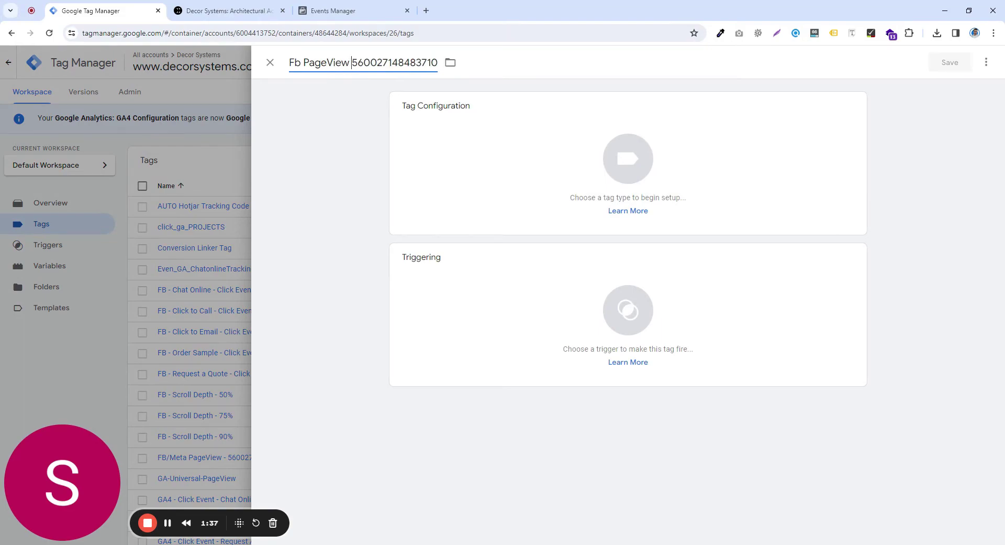
{"action": "type", "text": "-"}
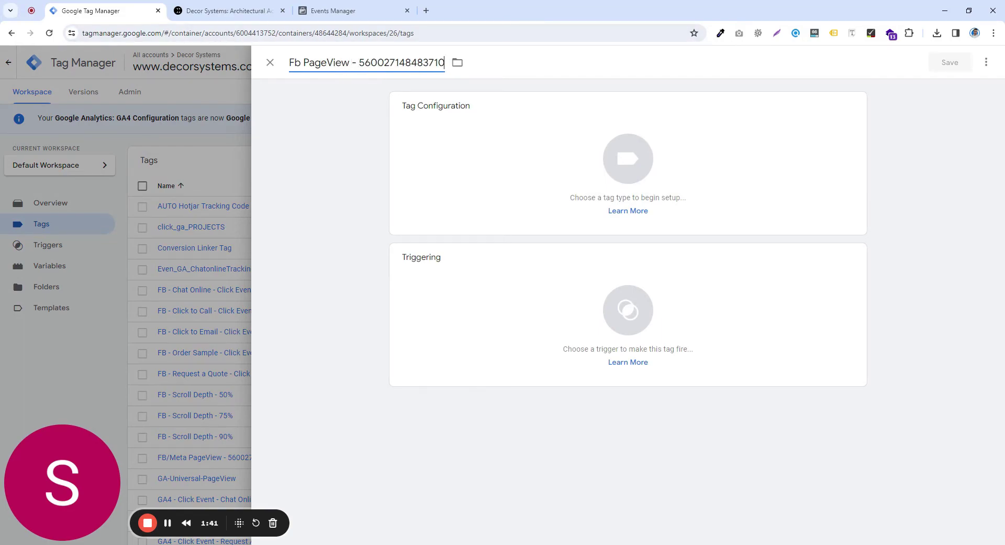
Step: Set the new tag's type to the Facebook Pixel template and review its configuration options
{"action": "left_click", "coordinate": [623, 158]}
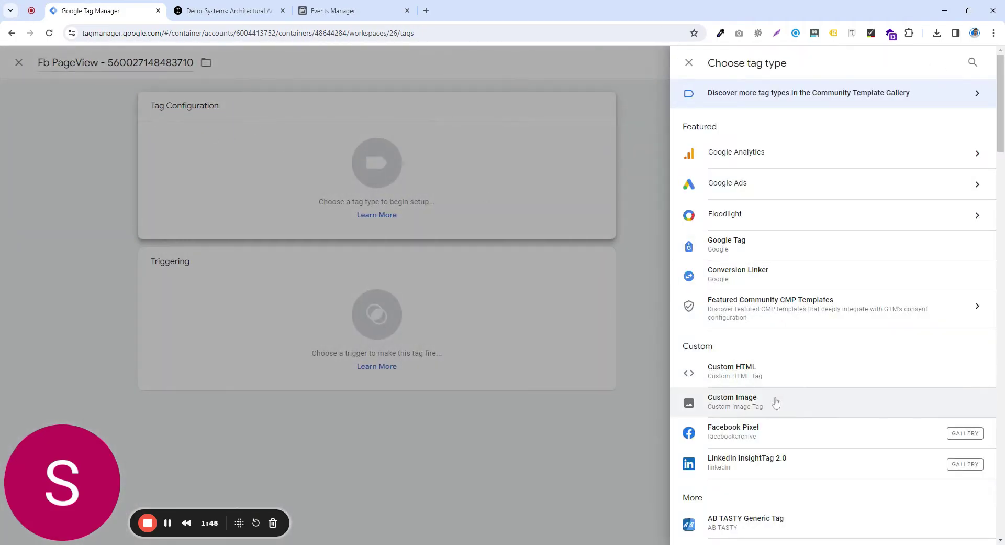
{"action": "left_click", "coordinate": [755, 438]}
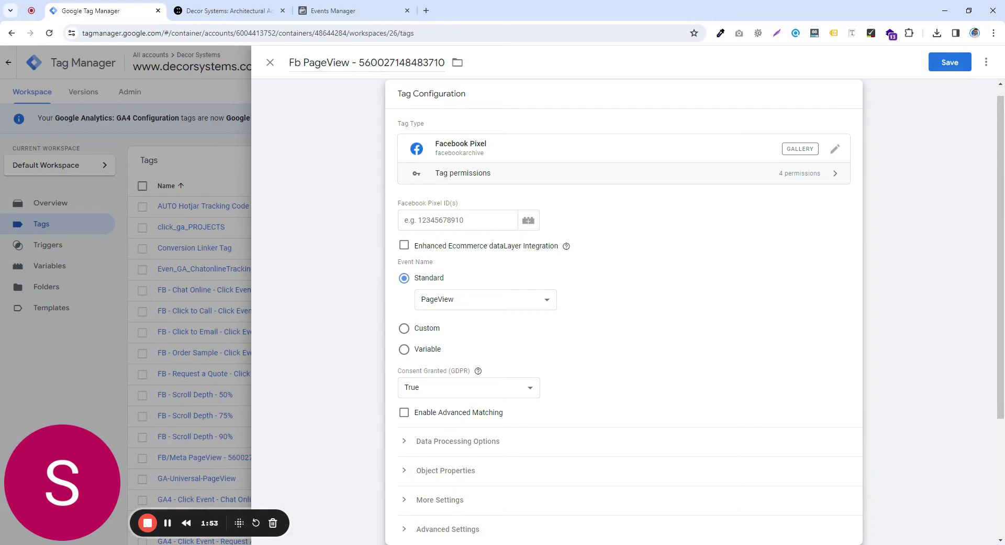
{"action": "scroll", "coordinate": [796, 351], "scroll_direction": "down", "scroll_amount": 3}
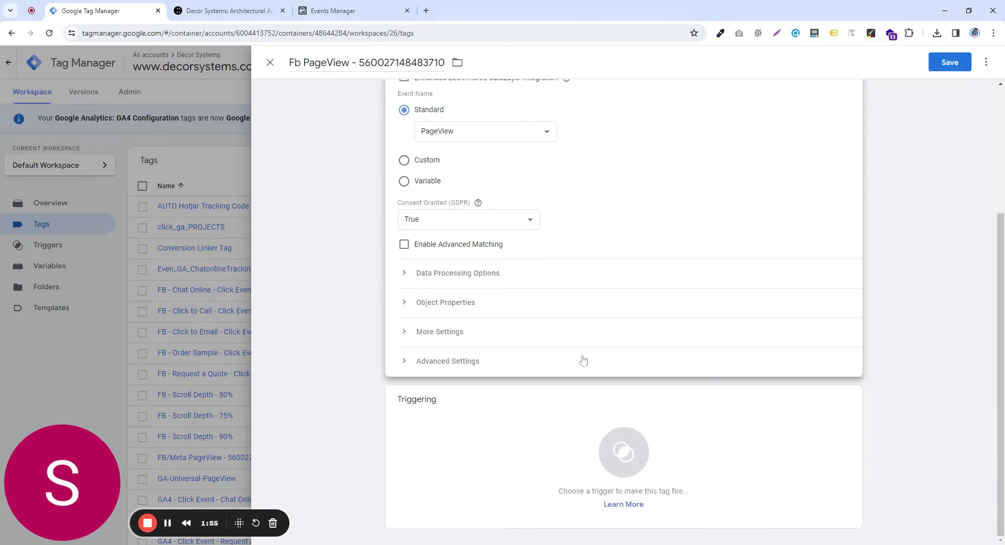
{"action": "scroll", "coordinate": [595, 295], "scroll_direction": "up", "scroll_amount": 3}
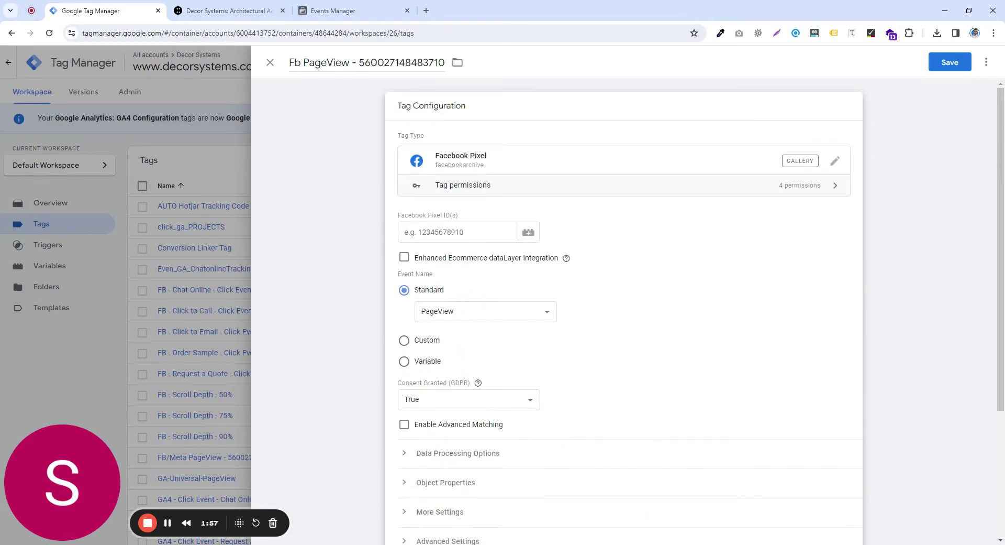
Step: Copy the pixel ID from the tag's name into its Facebook Pixel ID(s) field
{"action": "left_click", "coordinate": [458, 232]}
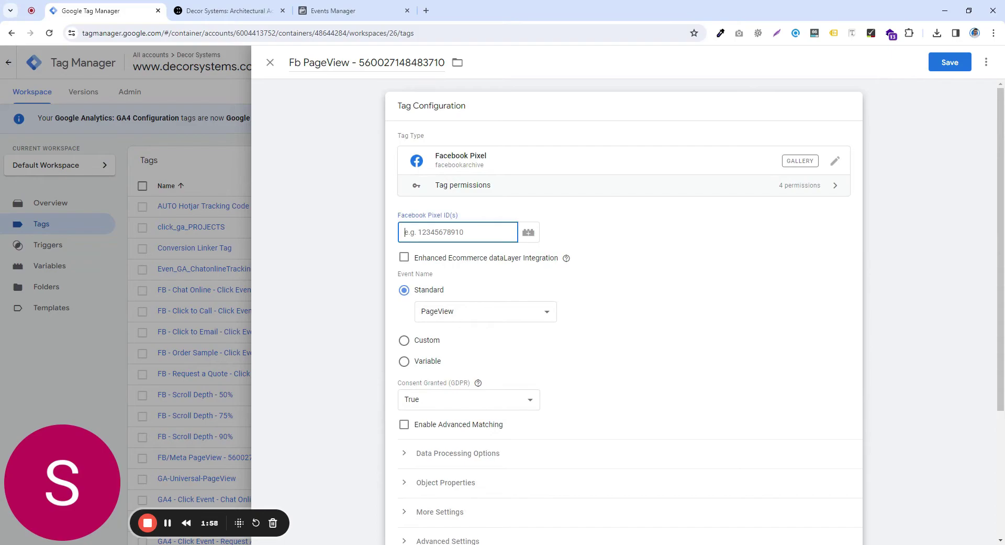
{"action": "left_click", "coordinate": [402, 62]}
{"action": "double_click", "coordinate": [402, 63]}
{"action": "key", "text": "ctrl+c"}
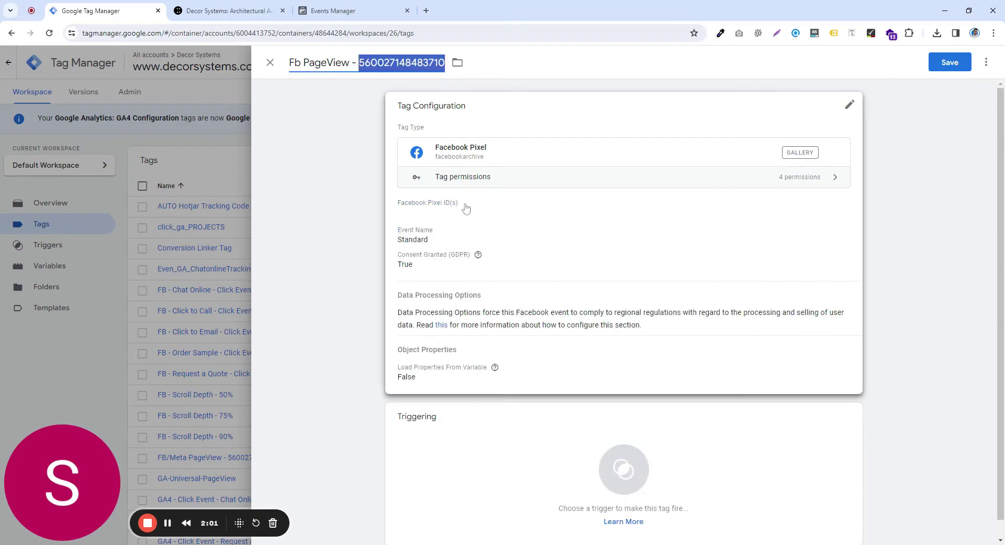
{"action": "left_click", "coordinate": [463, 221]}
{"action": "left_click", "coordinate": [458, 232]}
{"action": "key", "text": "ctrl+v"}
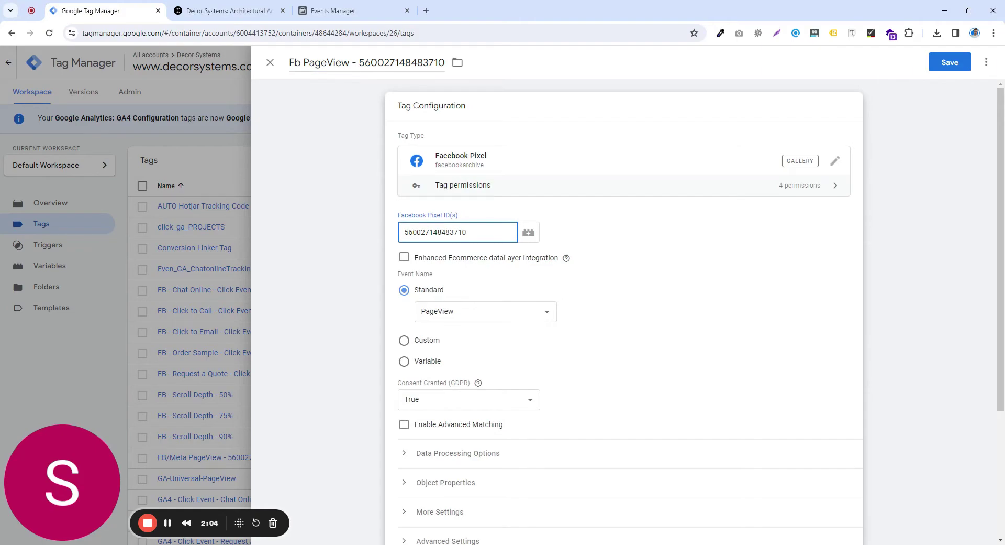
Step: Start a new variable for the Facebook Pixel ID field, choose the Constant type, and set its value to the pixel ID
{"action": "left_click", "coordinate": [528, 234]}
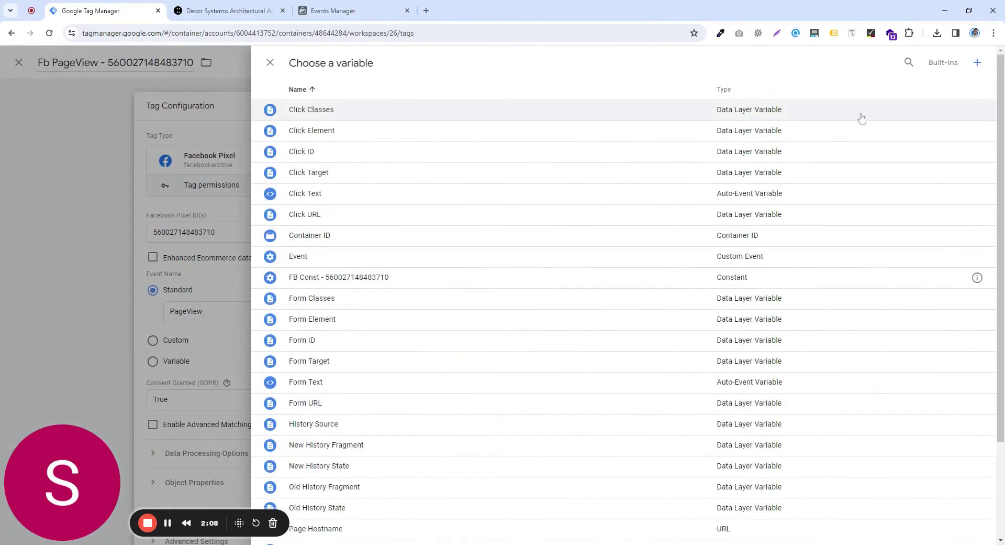
{"action": "left_click", "coordinate": [977, 63]}
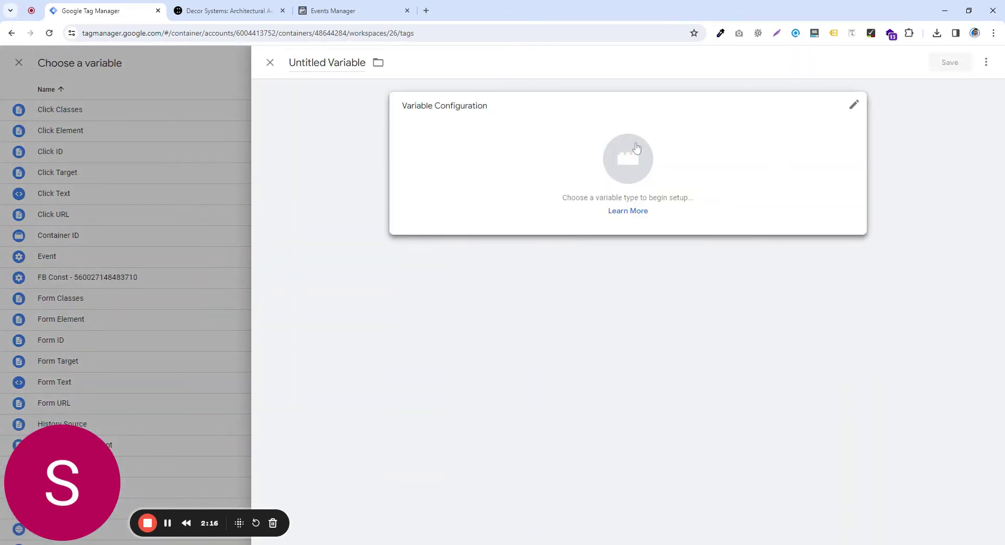
{"action": "left_click", "coordinate": [636, 149]}
{"action": "left_click", "coordinate": [985, 63]}
{"action": "type", "text": "const"}
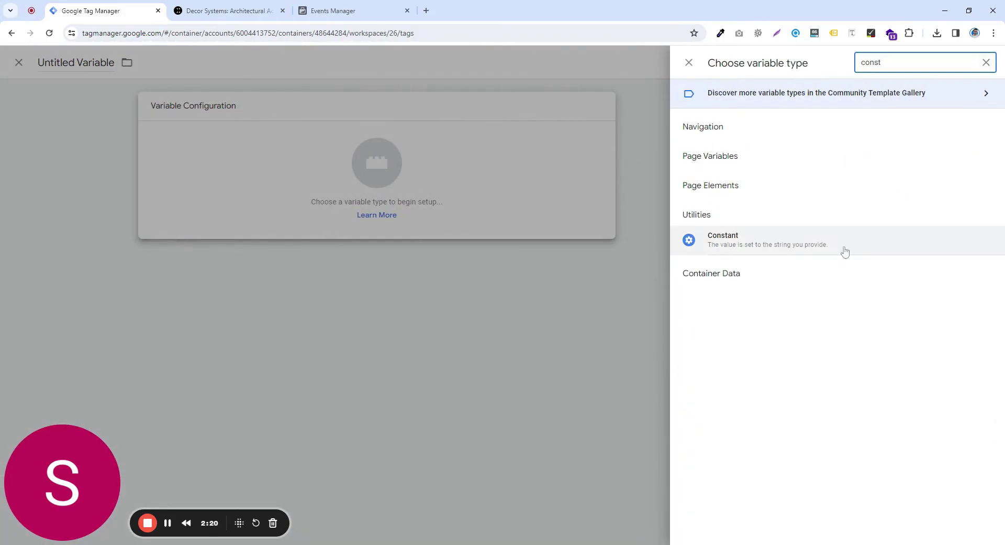
{"action": "left_click", "coordinate": [844, 252]}
{"action": "left_click", "coordinate": [462, 211]}
{"action": "key", "text": "ctrl+v"}
Step: Name the constant variable "FB Pixel" followed by the pixel ID, and discard it without saving
{"action": "left_click", "coordinate": [321, 57]}
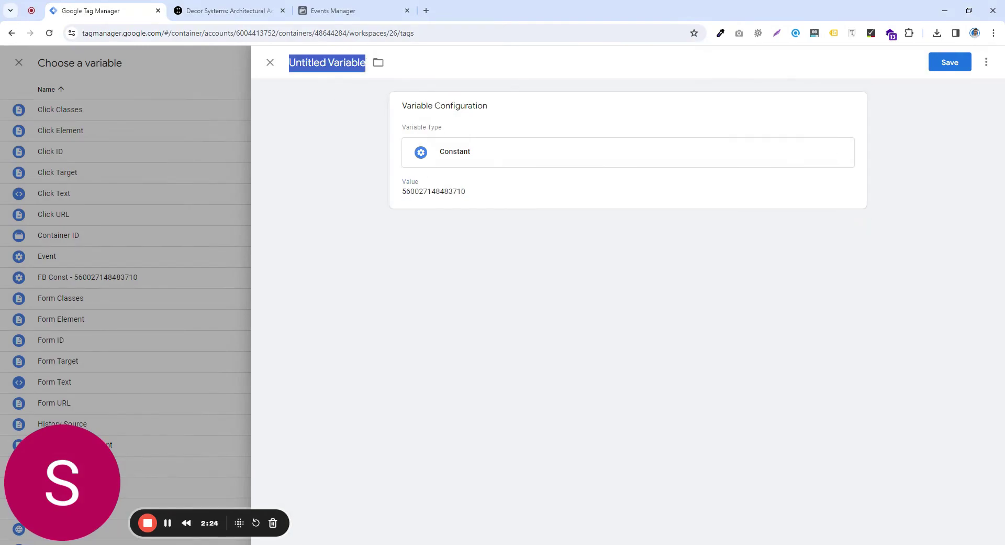
{"action": "type", "text": "F"}
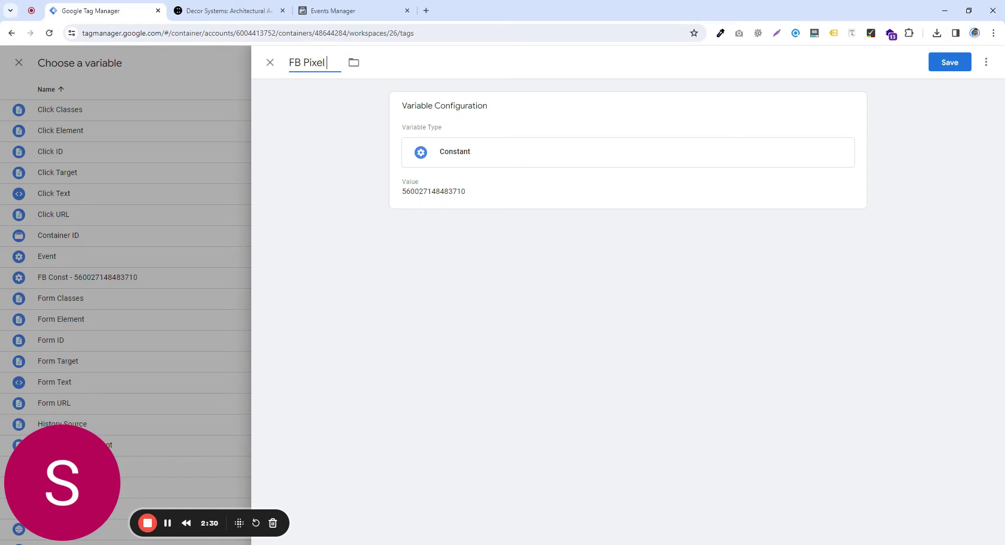
{"action": "type", "text": "B Pixel"}
{"action": "key", "text": "ctrl+v"}
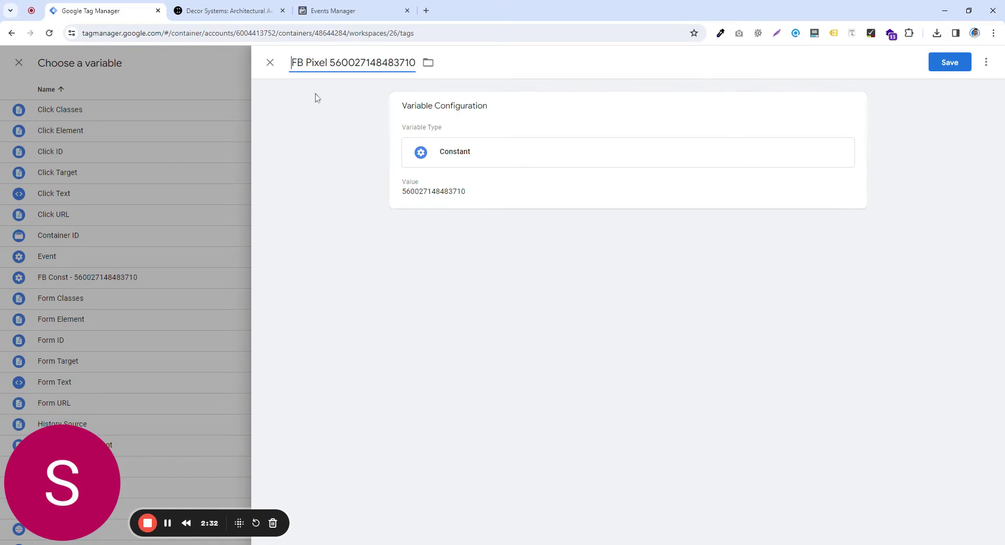
{"action": "left_click", "coordinate": [270, 63]}
{"action": "left_click", "coordinate": [576, 188]}
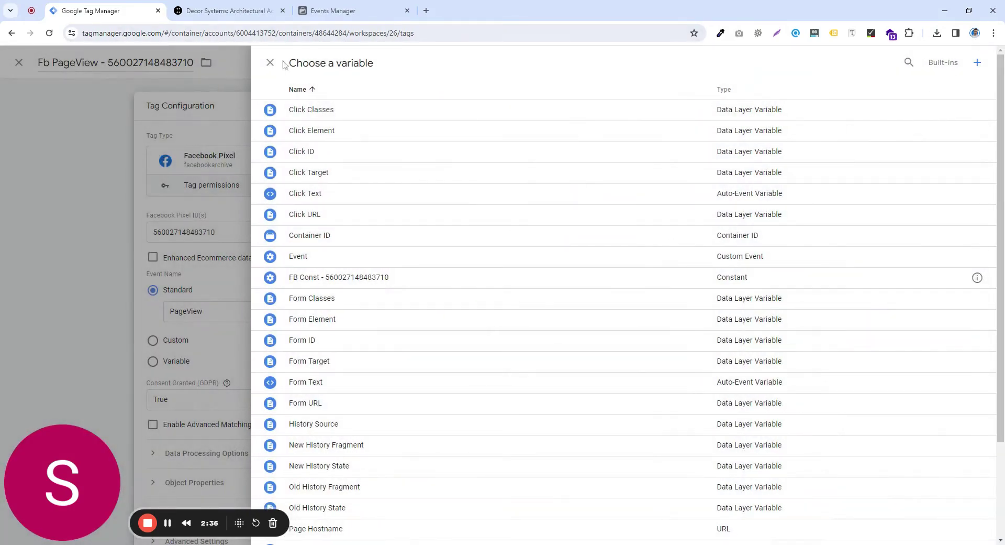
Step: Replace the typed value in the tag's Facebook Pixel ID(s) field with the existing FB Const constant variable
{"action": "left_click", "coordinate": [270, 63]}
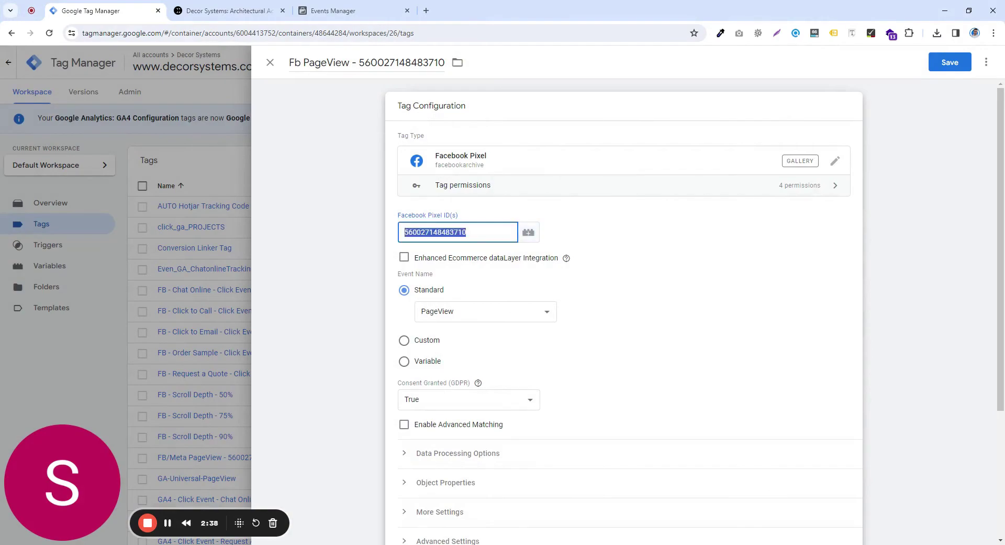
{"action": "left_click", "coordinate": [371, 237]}
{"action": "left_click", "coordinate": [419, 216]}
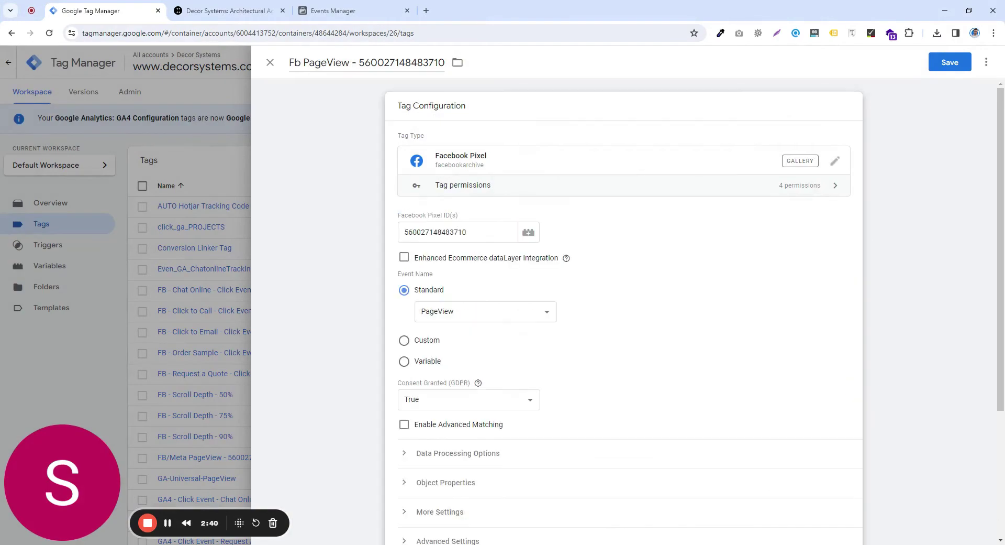
{"action": "double_click", "coordinate": [432, 232]}
{"action": "key", "text": "BackSpace"}
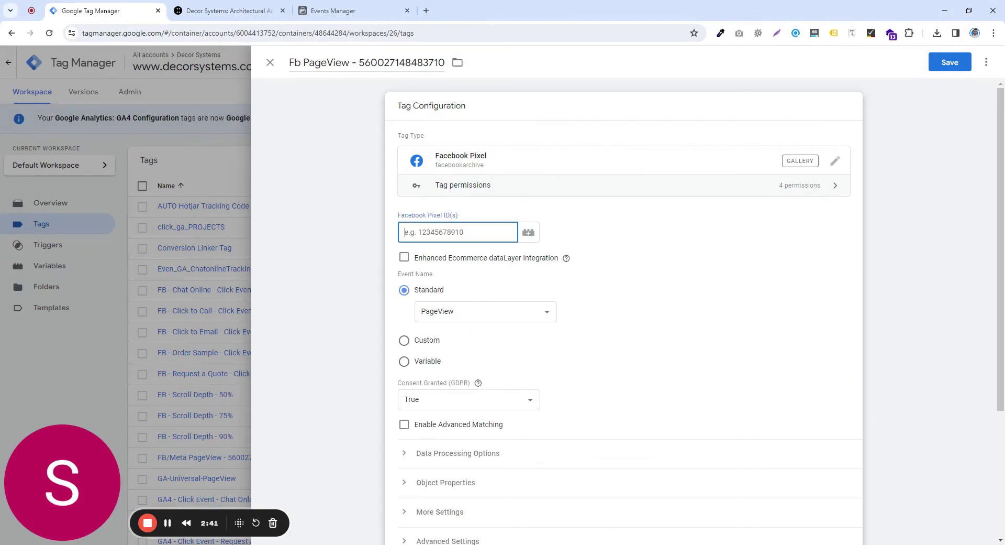
{"action": "left_click", "coordinate": [528, 232]}
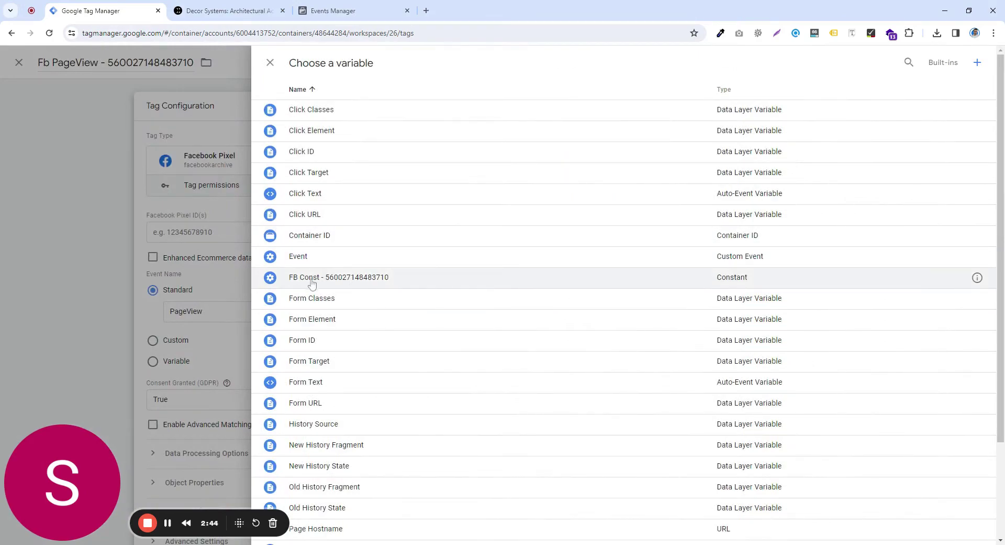
{"action": "left_click", "coordinate": [410, 279]}
Step: Assign the All Pages page view trigger to the Fb PageView tag
{"action": "scroll", "coordinate": [479, 253], "scroll_direction": "down", "scroll_amount": 2}
{"action": "scroll", "coordinate": [456, 246], "scroll_direction": "down", "scroll_amount": 2}
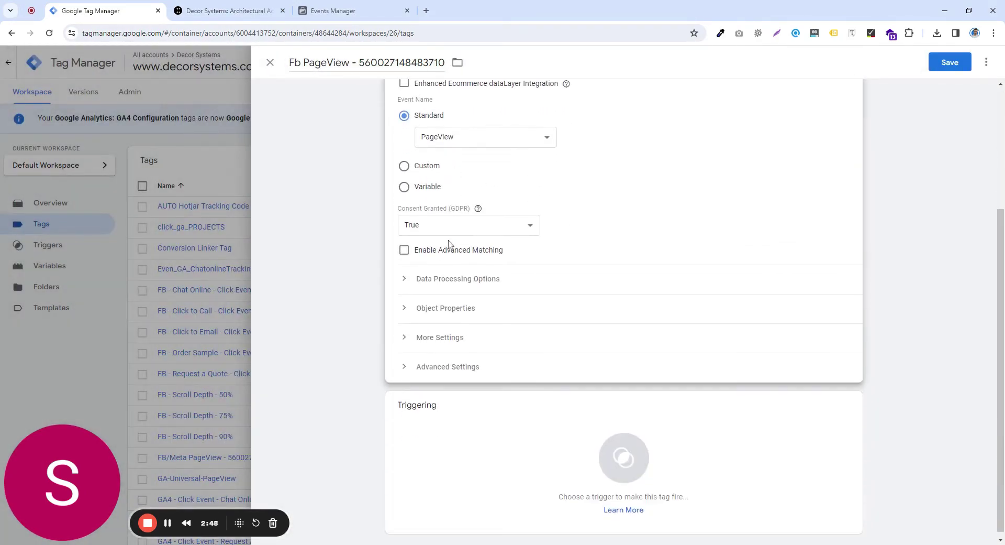
{"action": "left_click", "coordinate": [477, 392]}
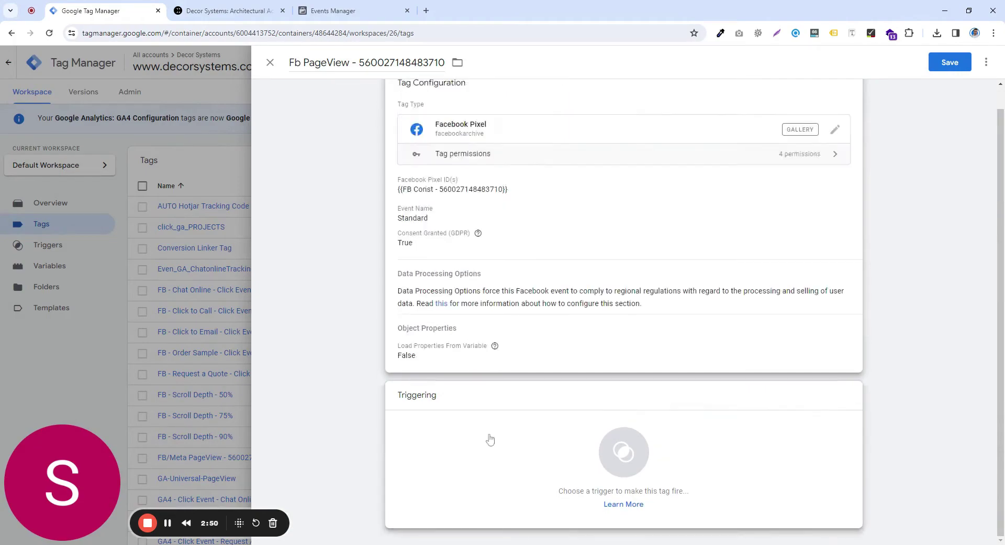
{"action": "left_click", "coordinate": [329, 112]}
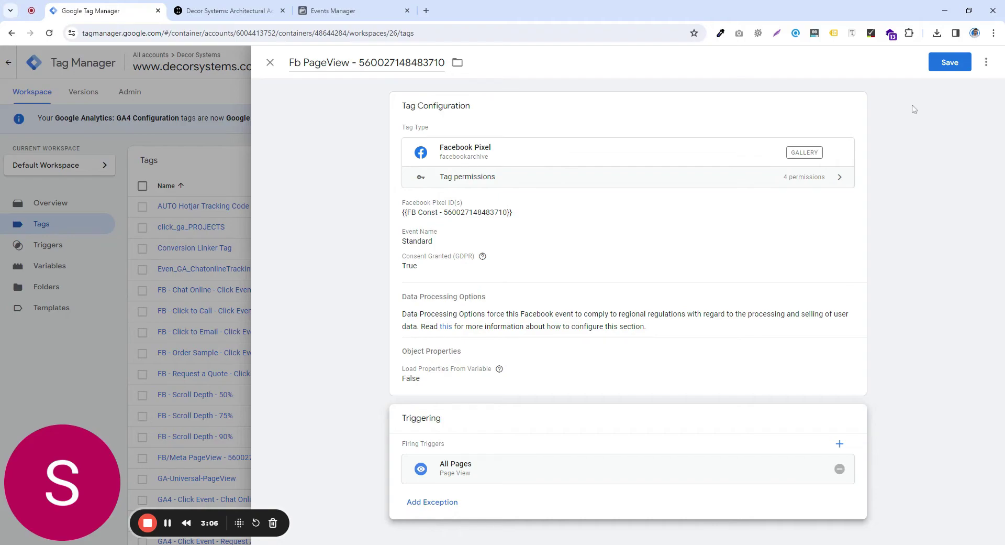
Step: Close the Fb PageView tag and discard its unsaved changes
{"action": "left_click", "coordinate": [278, 66]}
{"action": "left_click", "coordinate": [270, 62]}
{"action": "left_click", "coordinate": [576, 189]}
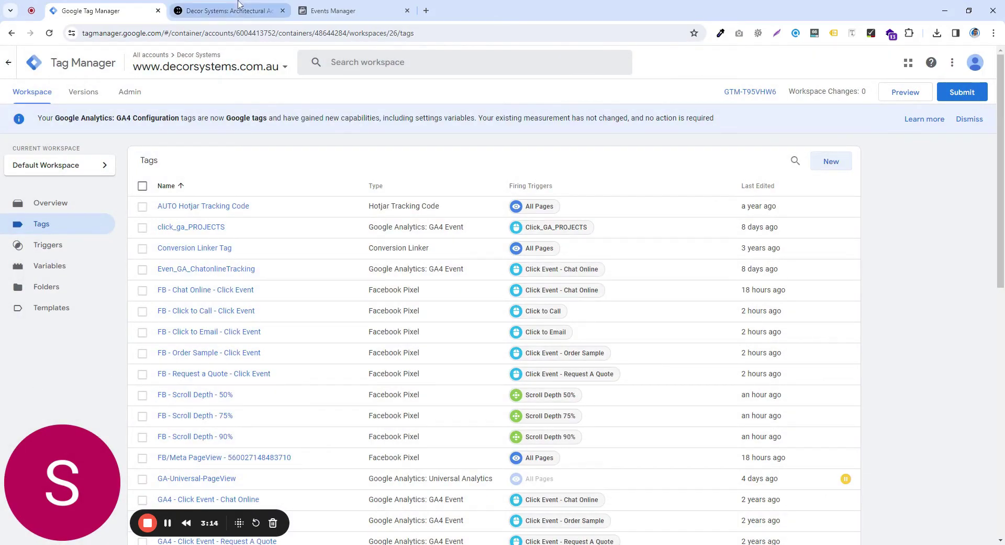
Step: Switch to Meta Events Manager and review the pixel's events and its options for creating conversions, ads and audiences
{"action": "left_click", "coordinate": [341, 11]}
{"action": "scroll", "coordinate": [460, 341], "scroll_direction": "down", "scroll_amount": 6}
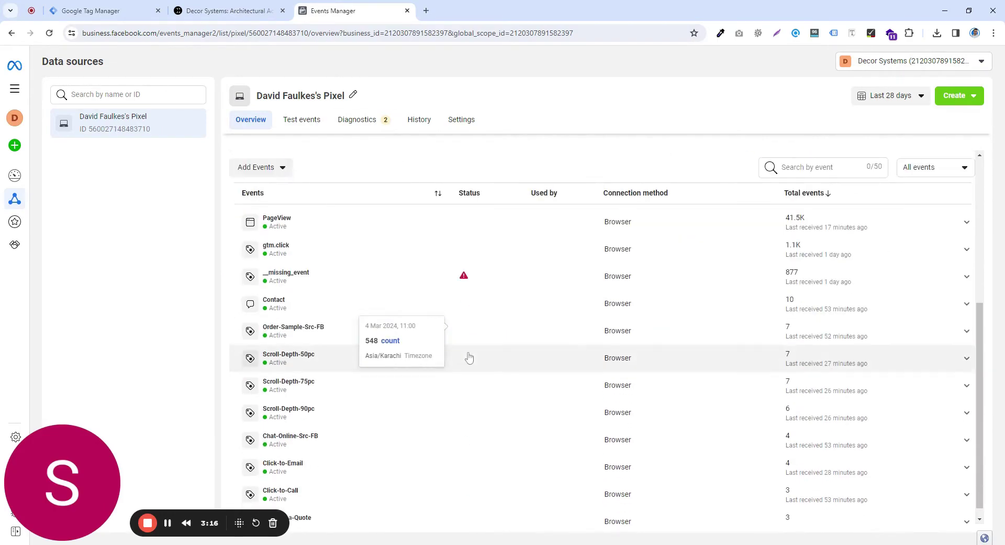
{"action": "scroll", "coordinate": [461, 340], "scroll_direction": "up", "scroll_amount": 6}
{"action": "left_click", "coordinate": [958, 95]}
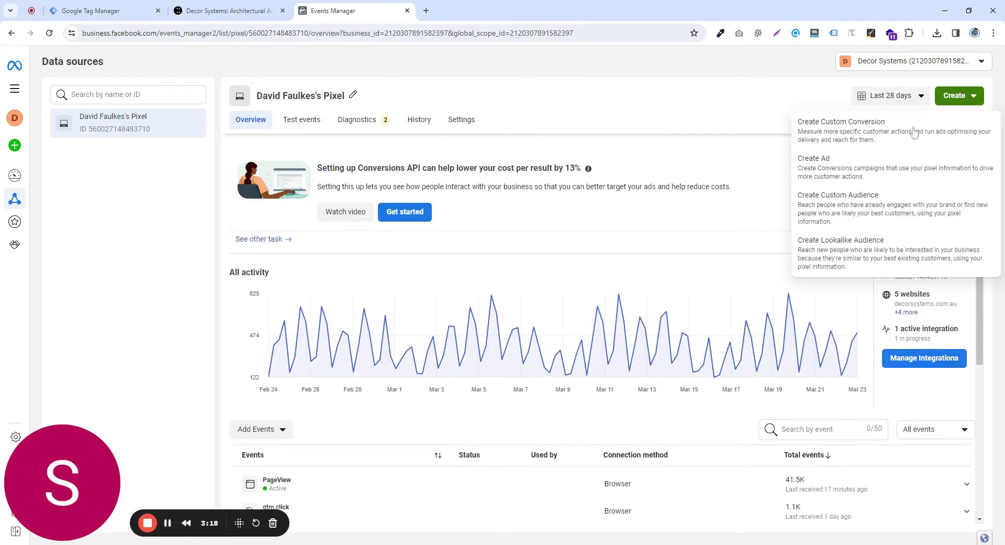
{"action": "scroll", "coordinate": [596, 245], "scroll_direction": "down", "scroll_amount": 2}
{"action": "left_click", "coordinate": [100, 11]}
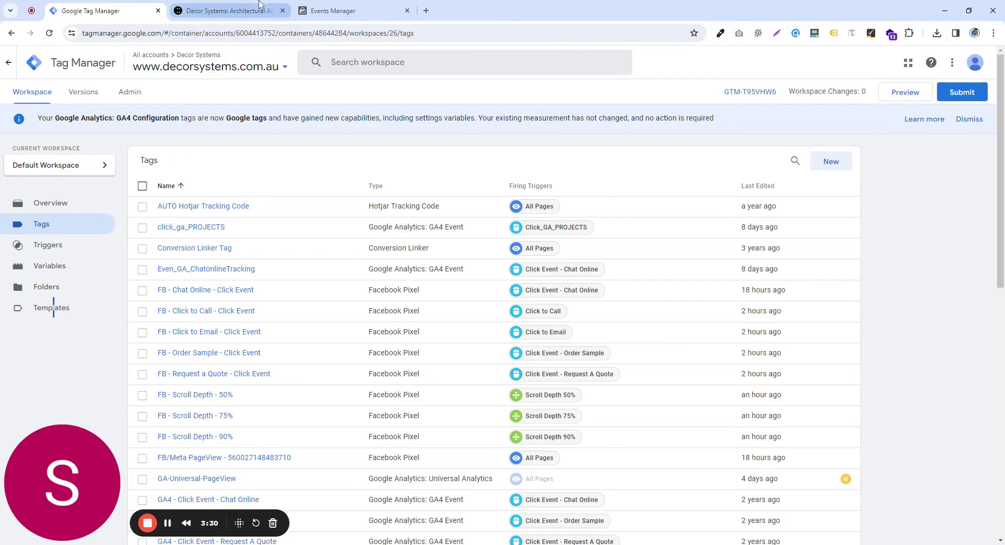
Step: Switch to the Decor Systems website, examine its Request a quote form, and close the form
{"action": "left_click", "coordinate": [209, 9]}
{"action": "scroll", "coordinate": [454, 226], "scroll_direction": "down", "scroll_amount": 5}
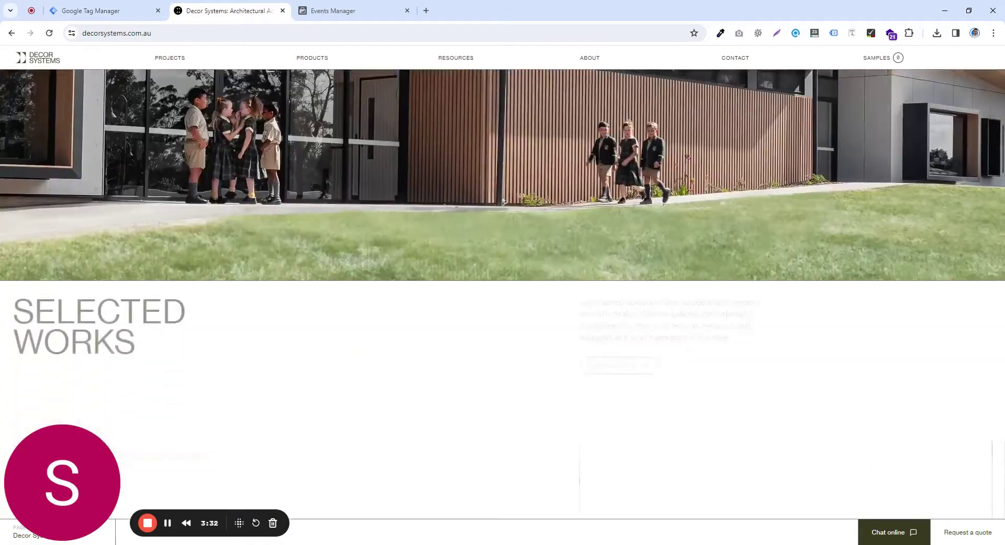
{"action": "scroll", "coordinate": [503, 304], "scroll_direction": "down", "scroll_amount": 1}
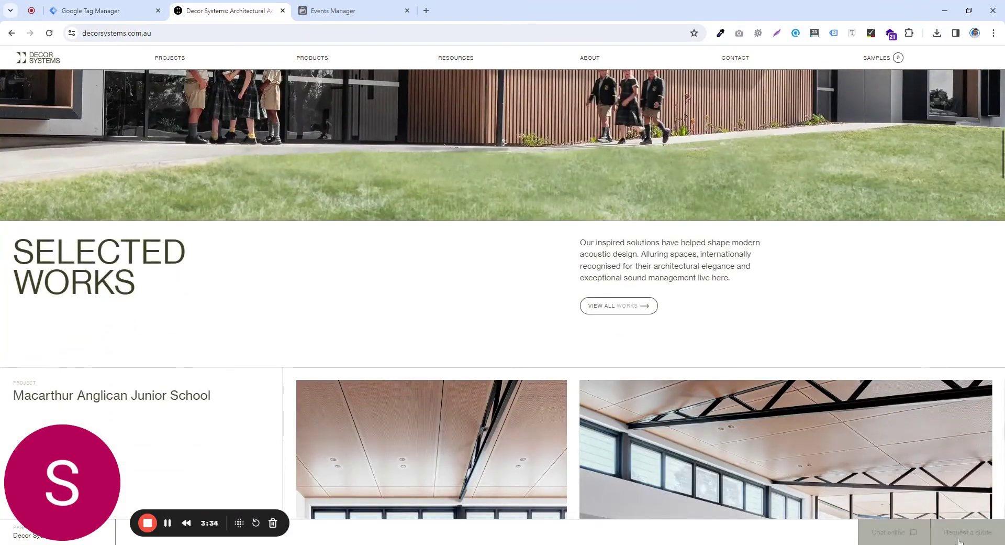
{"action": "left_click", "coordinate": [960, 539]}
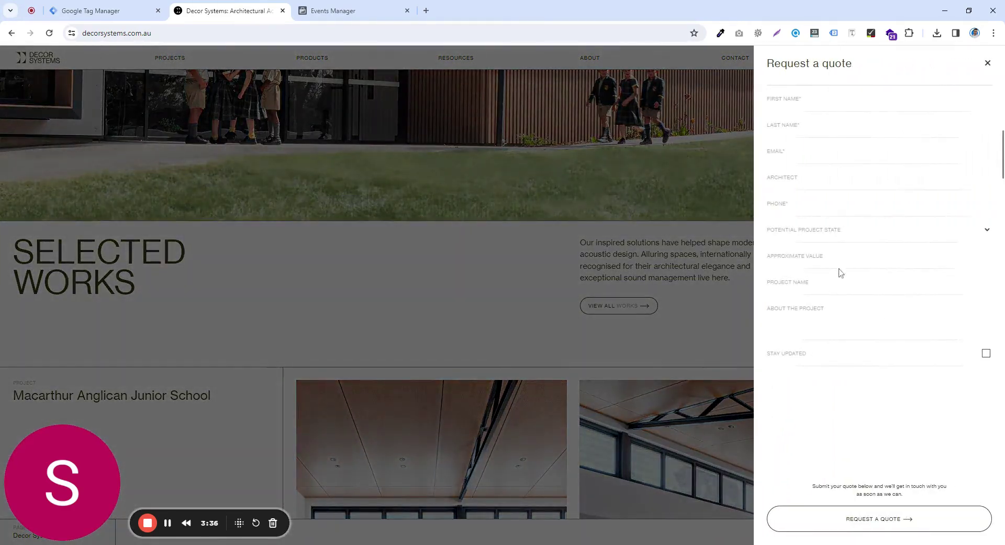
{"action": "left_click", "coordinate": [988, 63]}
{"action": "scroll", "coordinate": [472, 274], "scroll_direction": "up", "scroll_amount": 10}
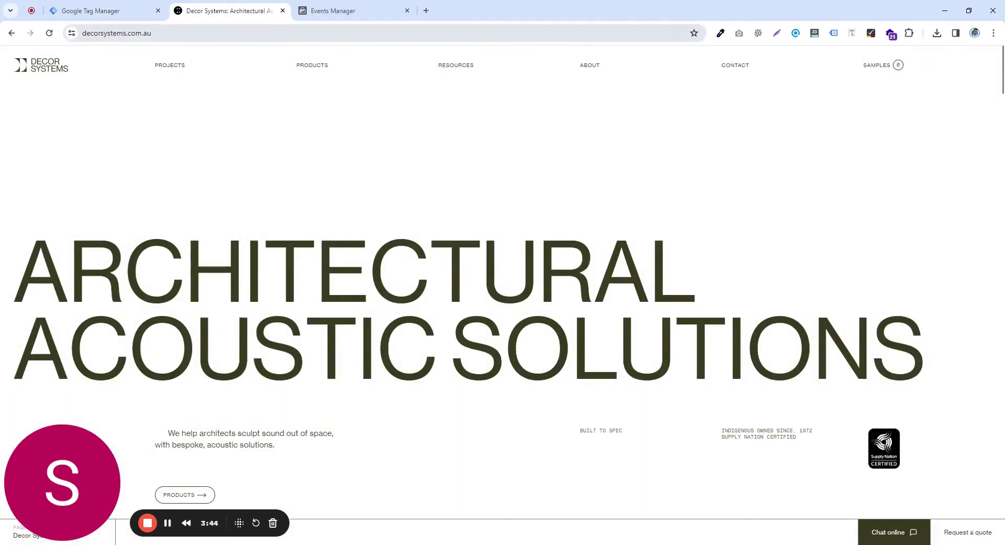
Step: Start a new Facebook Pixel tag in Google Tag Manager, review its standard event names, and discard the tag
{"action": "left_click", "coordinate": [97, 11]}
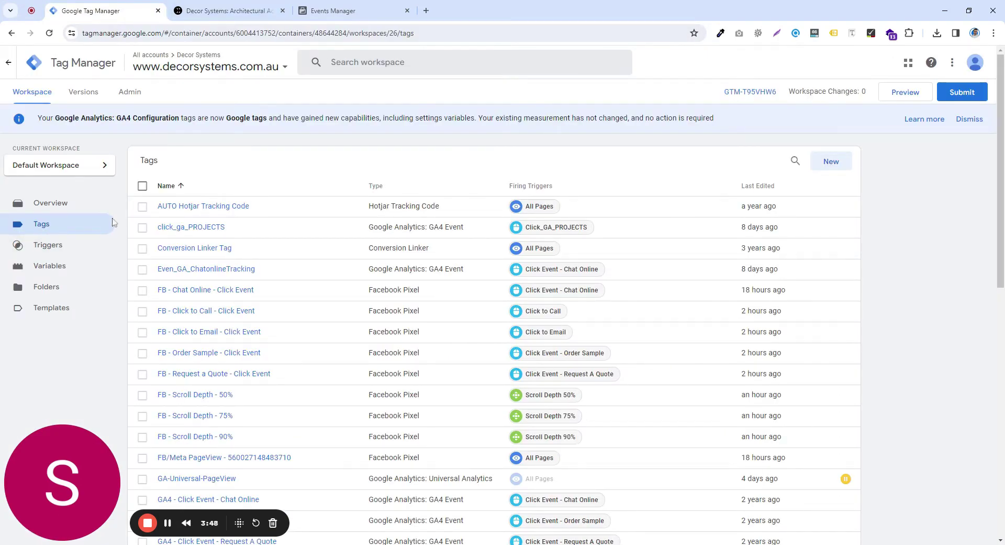
{"action": "left_click", "coordinate": [823, 167]}
{"action": "left_click", "coordinate": [609, 195]}
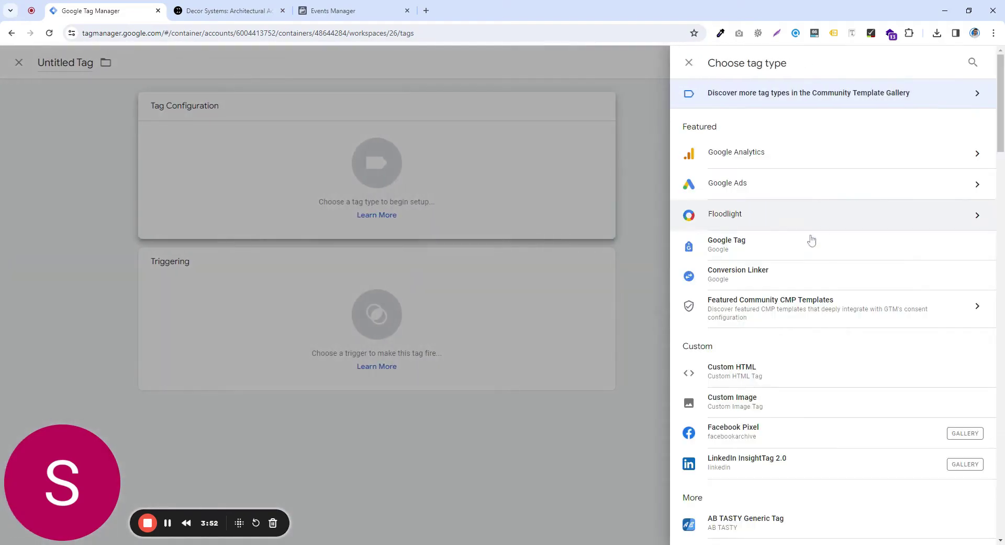
{"action": "left_click", "coordinate": [756, 436]}
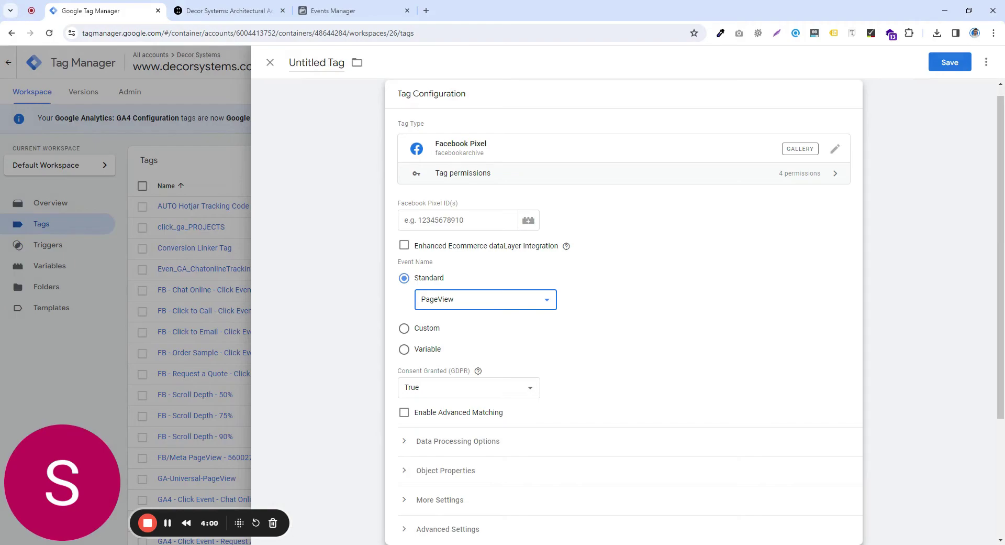
{"action": "left_click", "coordinate": [659, 319]}
{"action": "left_click", "coordinate": [493, 298]}
{"action": "left_click", "coordinate": [634, 307]}
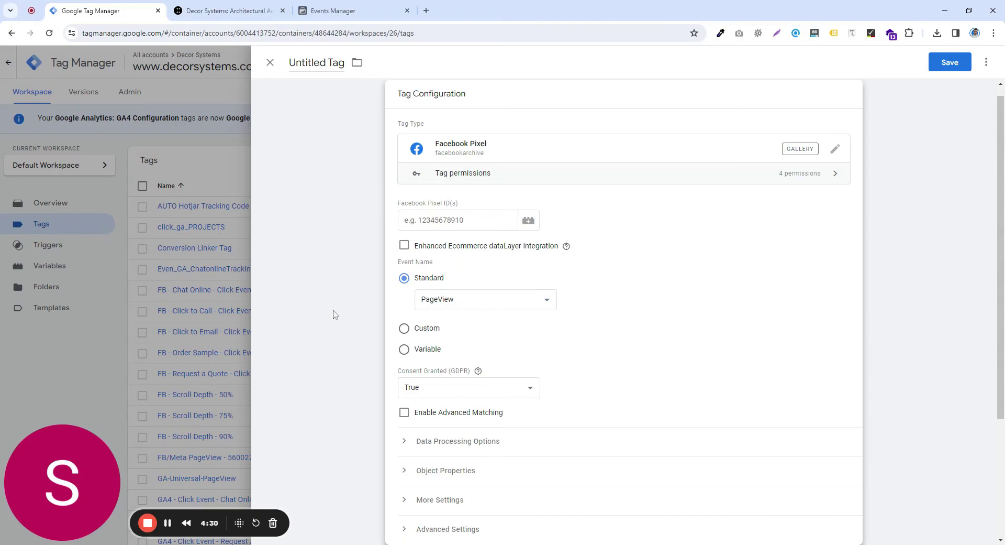
{"action": "left_click", "coordinate": [270, 62]}
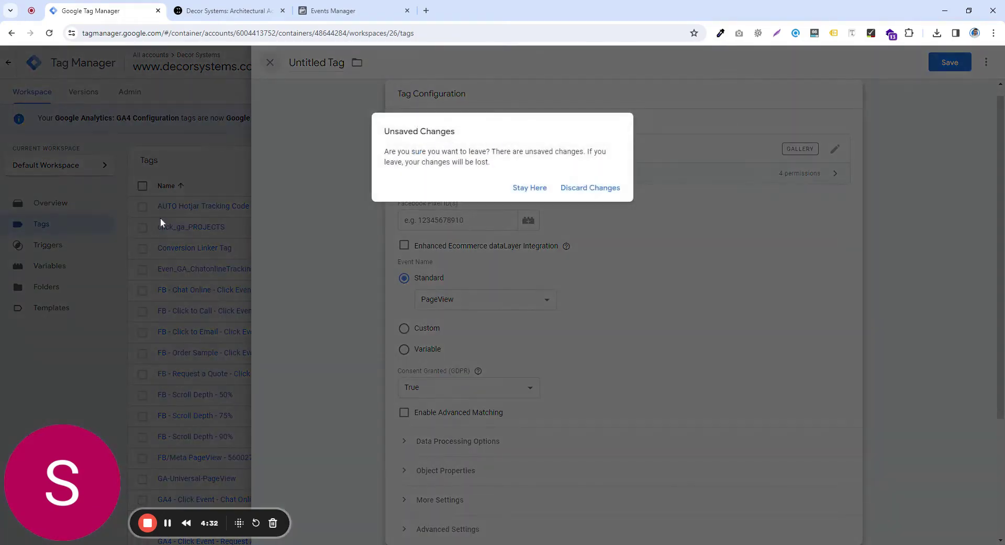
{"action": "left_click", "coordinate": [591, 187]}
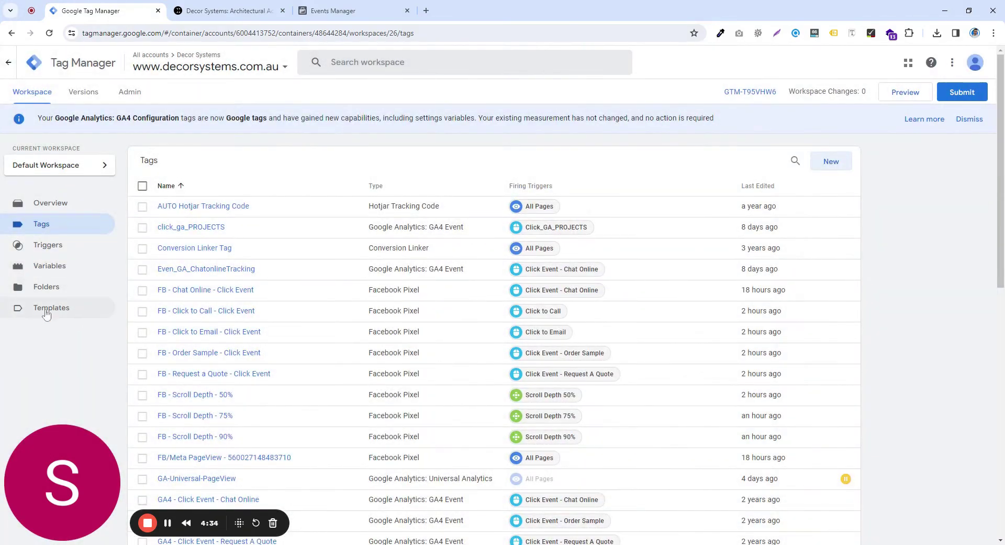
Step: Review the container's triggers and look at the blank configuration for a new trigger
{"action": "left_click", "coordinate": [55, 245]}
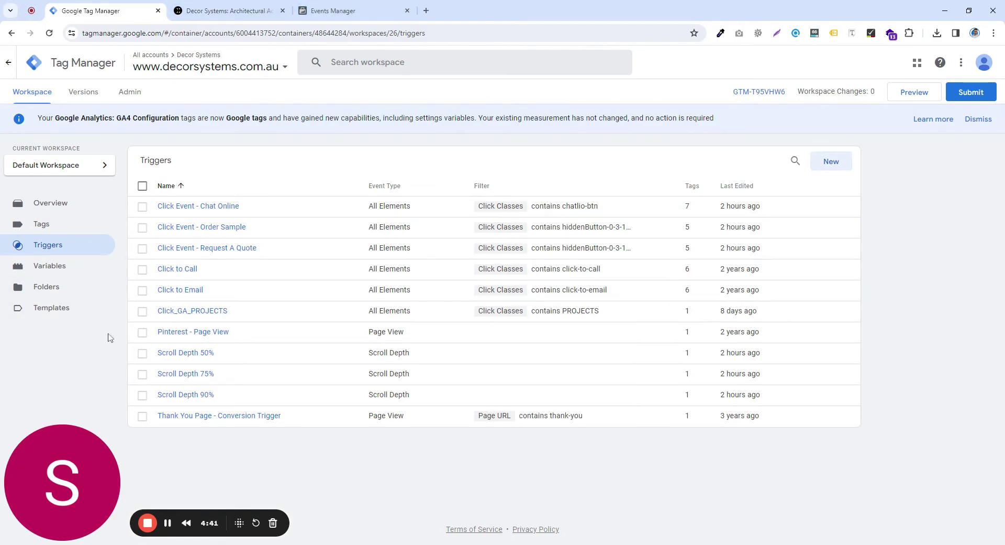
{"action": "left_click", "coordinate": [831, 161]}
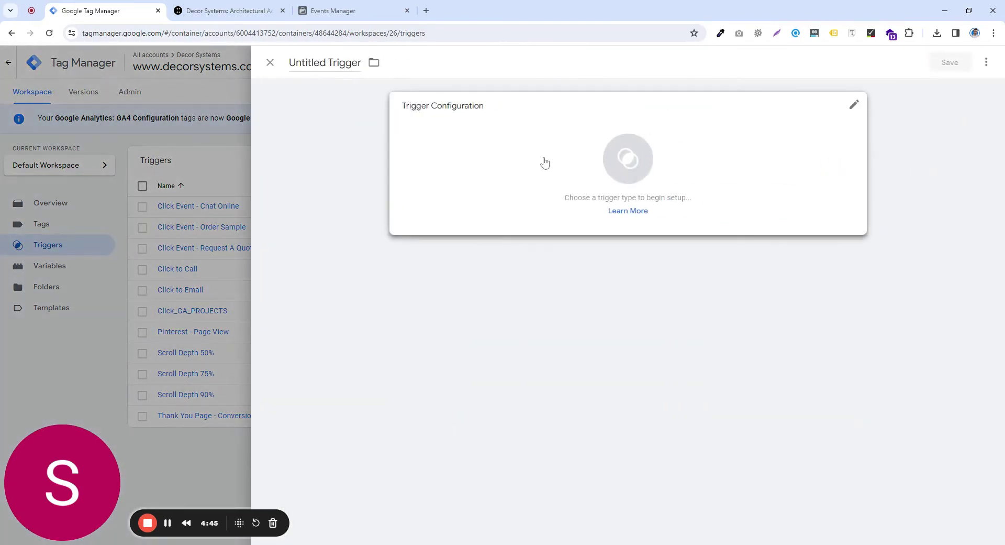
{"action": "left_click", "coordinate": [94, 356]}
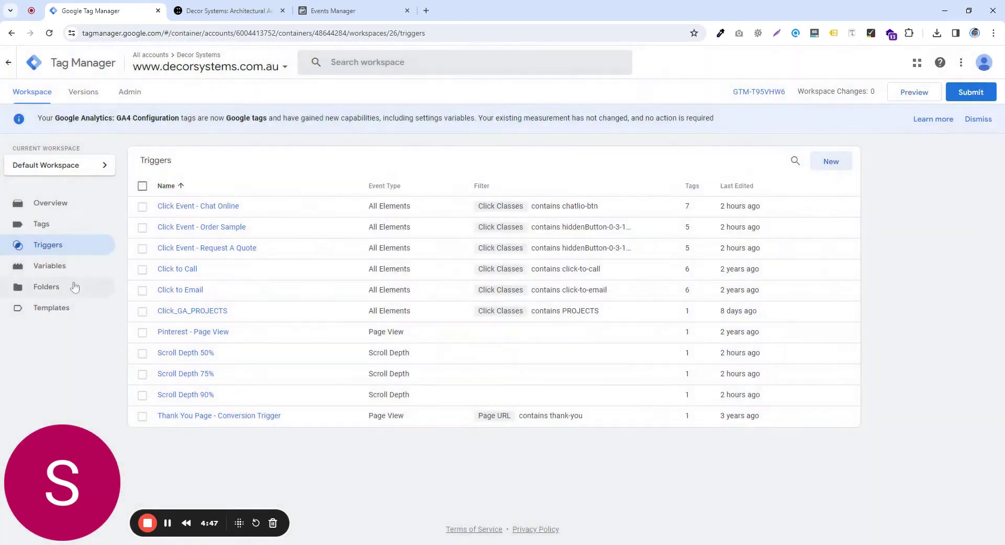
Step: Launch preview mode for decorsystems.com.au and review the container's fired tags in the Tag Assistant summary
{"action": "left_click", "coordinate": [69, 232]}
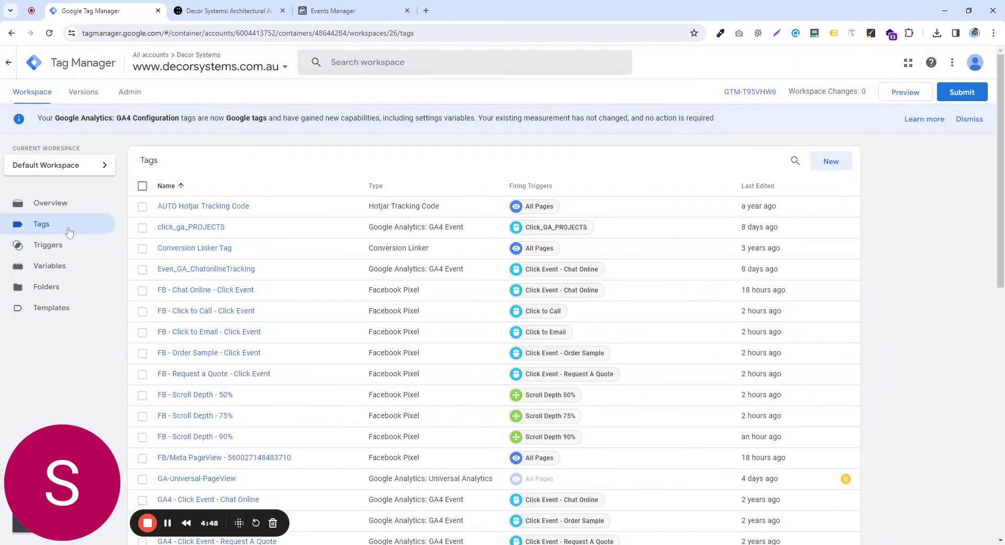
{"action": "left_click", "coordinate": [906, 93]}
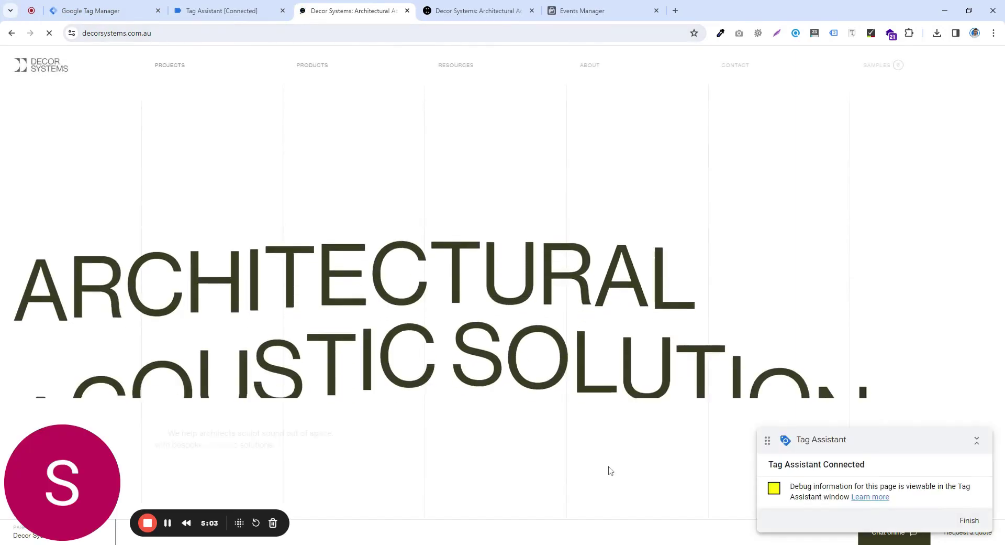
{"action": "scroll", "coordinate": [637, 403], "scroll_direction": "down", "scroll_amount": 5}
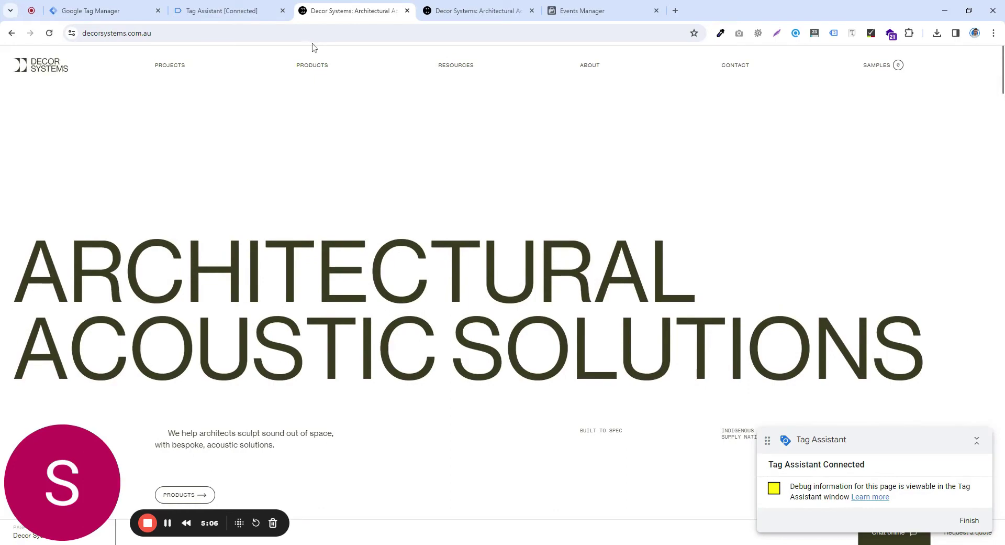
{"action": "left_click", "coordinate": [234, 11]}
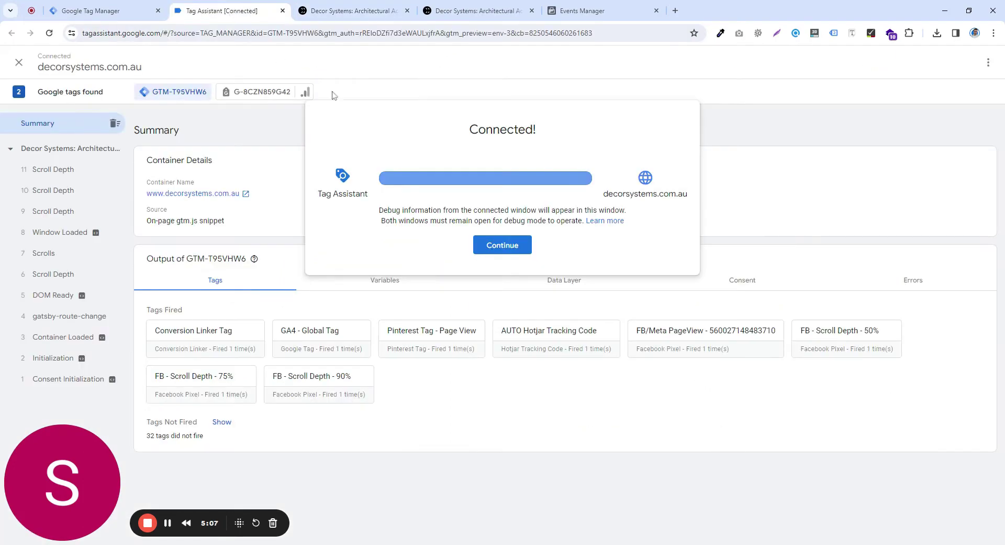
{"action": "left_click", "coordinate": [502, 245]}
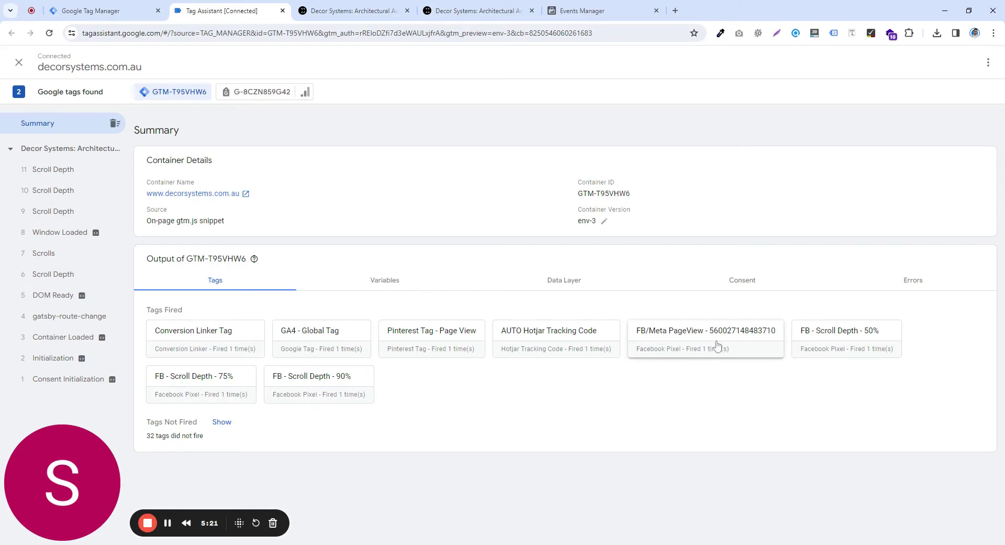
Step: Review the triggers in Google Tag Manager, and open the Backing Strips product resources on the previewed website
{"action": "left_click", "coordinate": [110, 11]}
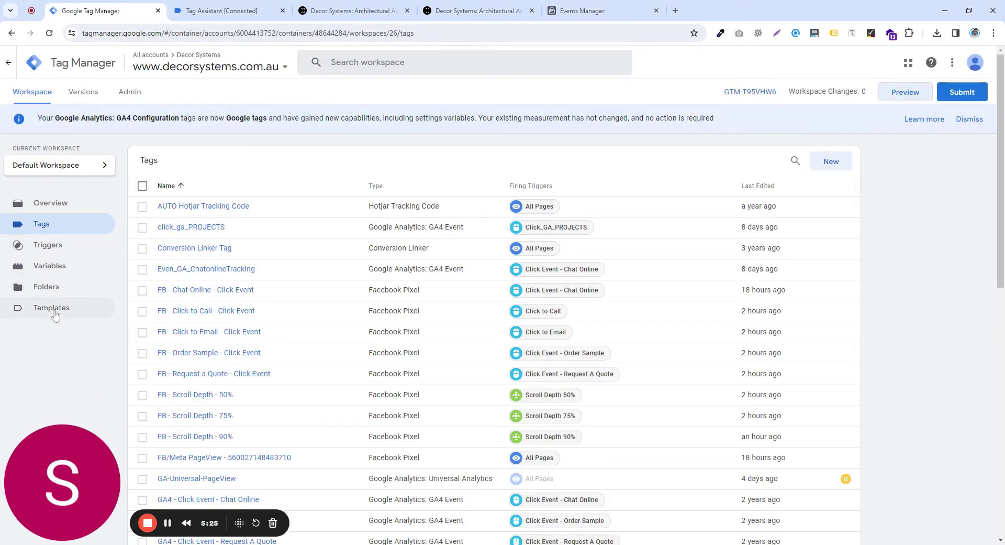
{"action": "left_click", "coordinate": [67, 254]}
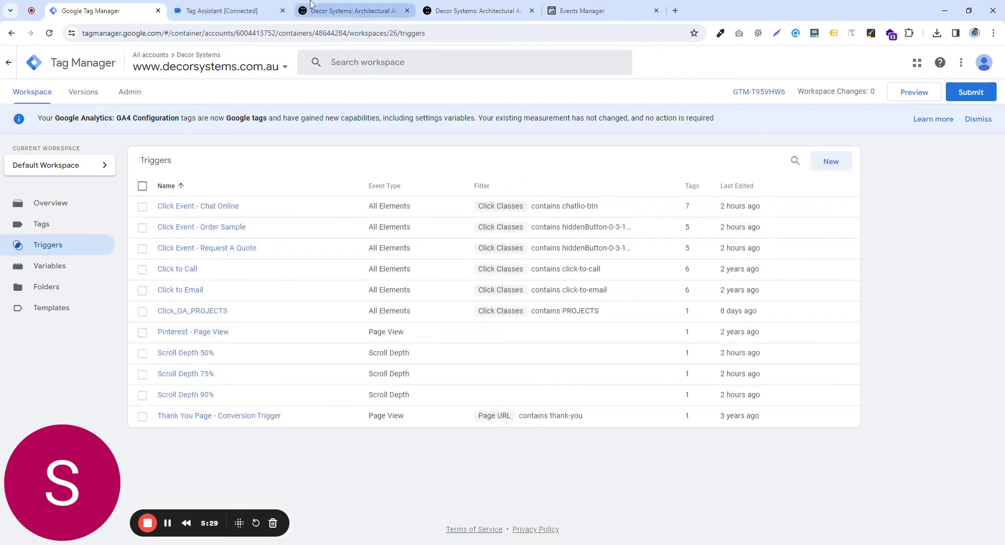
{"action": "left_click", "coordinate": [344, 7]}
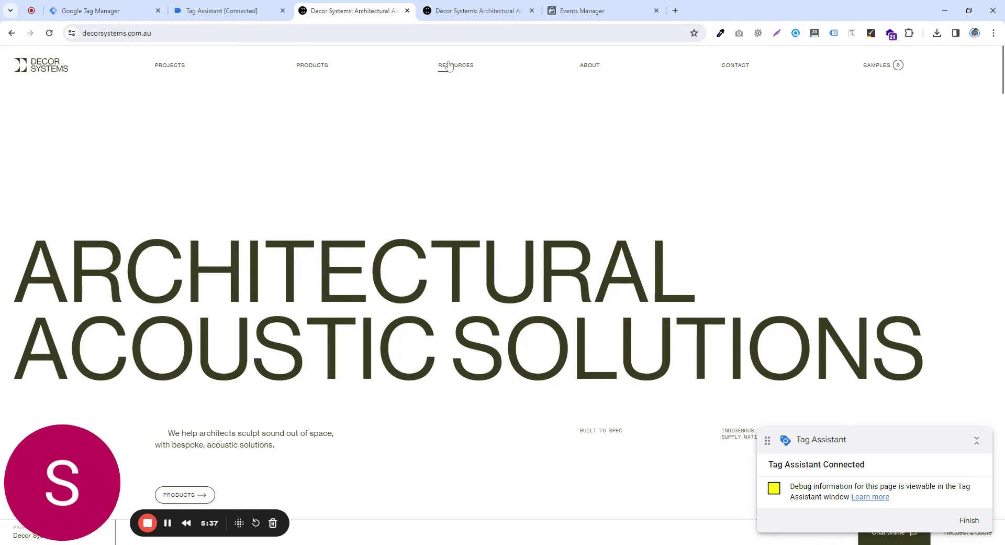
{"action": "left_click", "coordinate": [446, 69]}
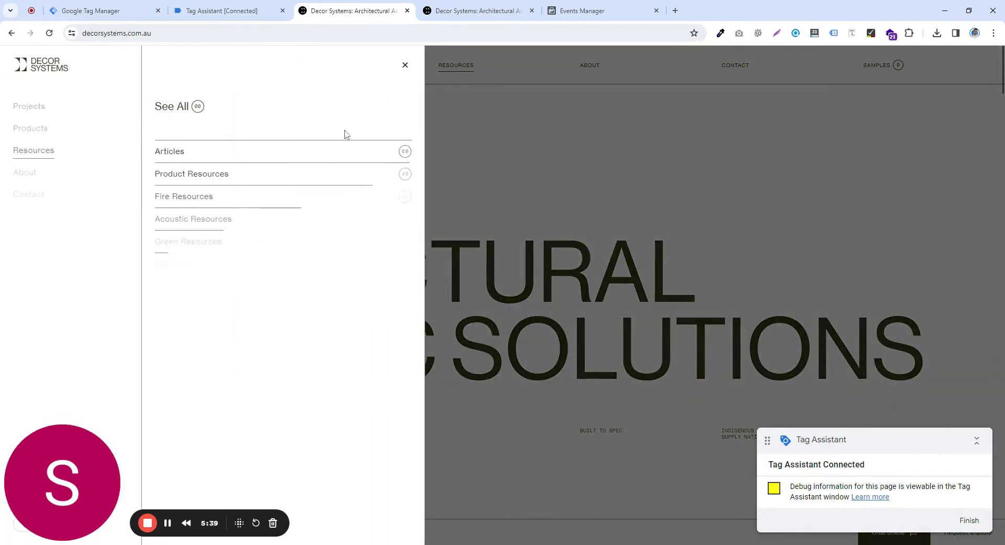
{"action": "left_click", "coordinate": [272, 175]}
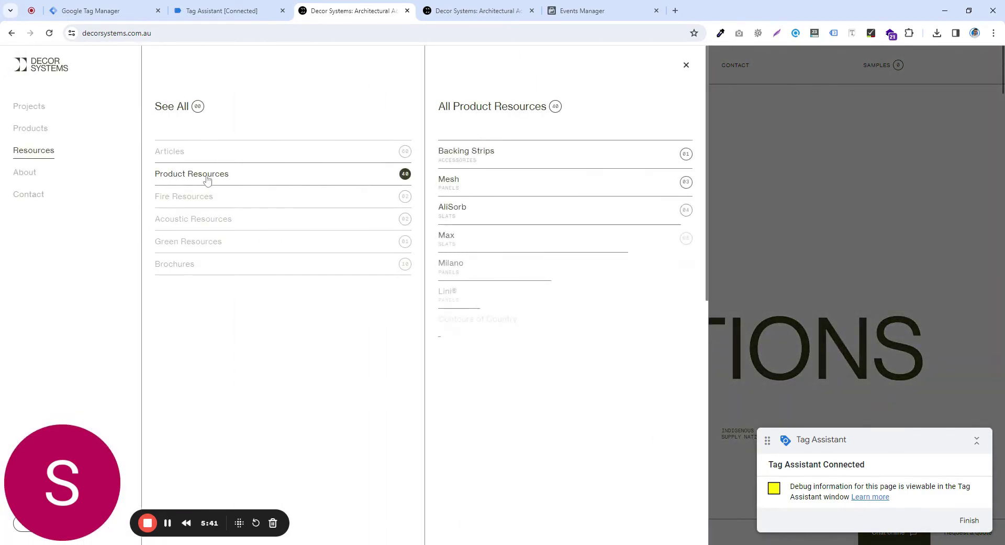
{"action": "left_click", "coordinate": [486, 159]}
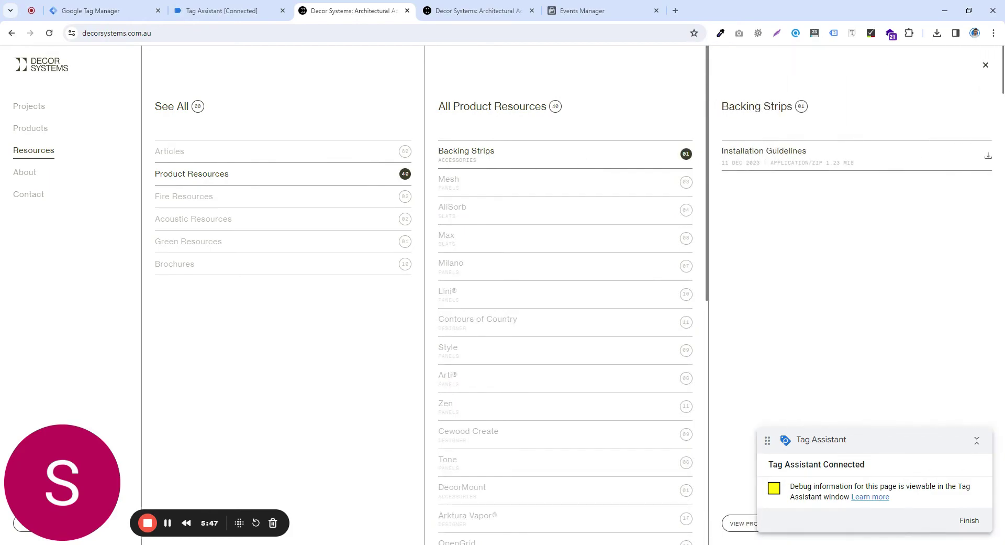
Step: Download the Backing Strips Installation Guidelines from the previewed website and return to Tag Assistant
{"action": "left_click", "coordinate": [765, 163]}
{"action": "left_click", "coordinate": [220, 11]}
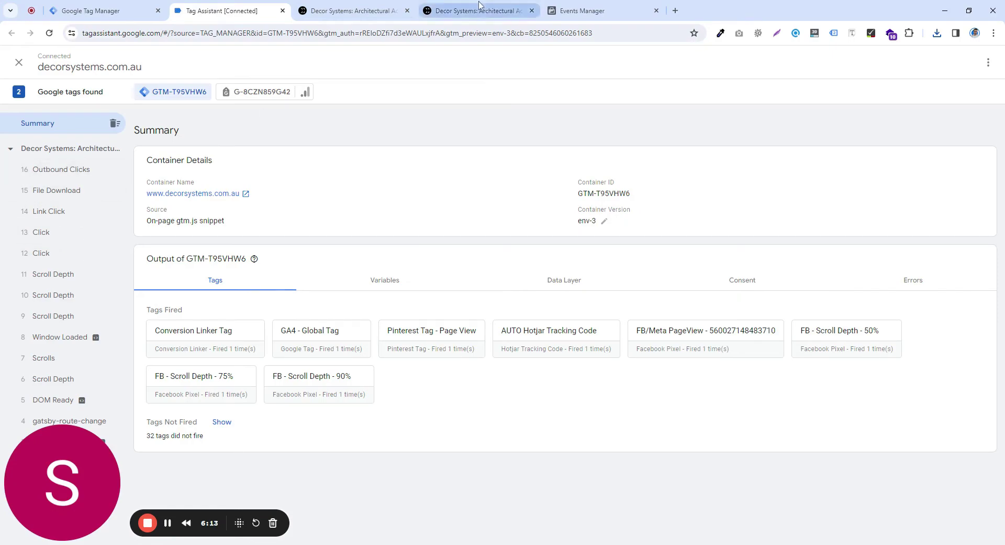
{"action": "left_click", "coordinate": [447, 8]}
{"action": "left_click", "coordinate": [318, 4]}
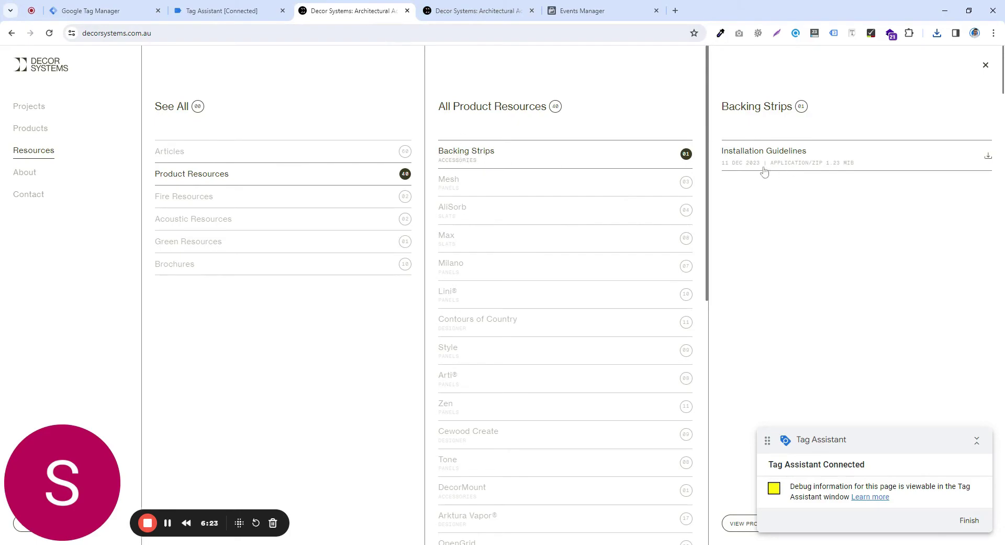
{"action": "left_click", "coordinate": [226, 13]}
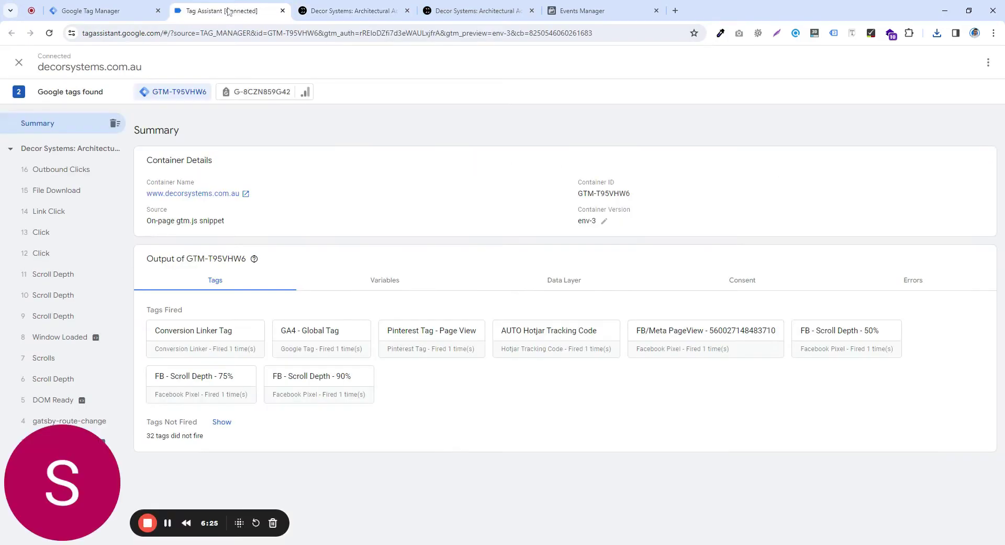
Step: Show the data layer values of the latest Outbound Clicks event in Tag Assistant
{"action": "left_click", "coordinate": [61, 173]}
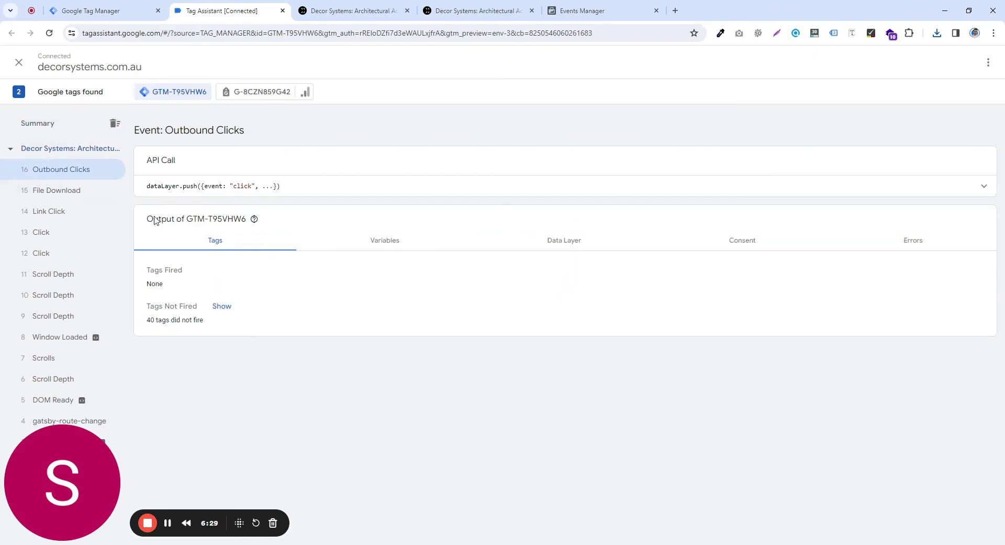
{"action": "left_click", "coordinate": [574, 238]}
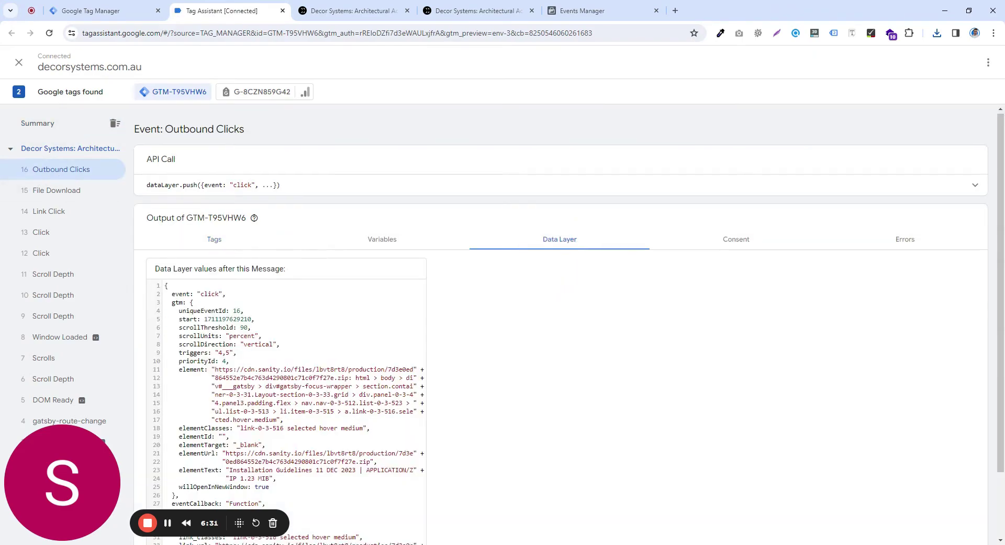
{"action": "scroll", "coordinate": [560, 325], "scroll_direction": "down", "scroll_amount": 2}
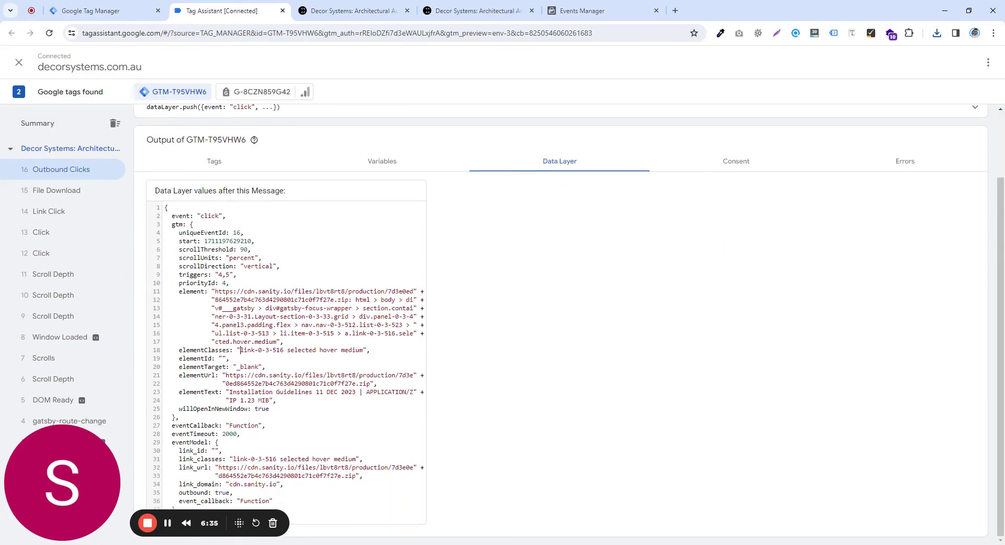
Step: Copy the full elementClasses value "link-0-3-516 selected hover medium" from the event's data layer
{"action": "left_click_drag", "start_coordinate": [240, 349], "coordinate": [316, 349]}
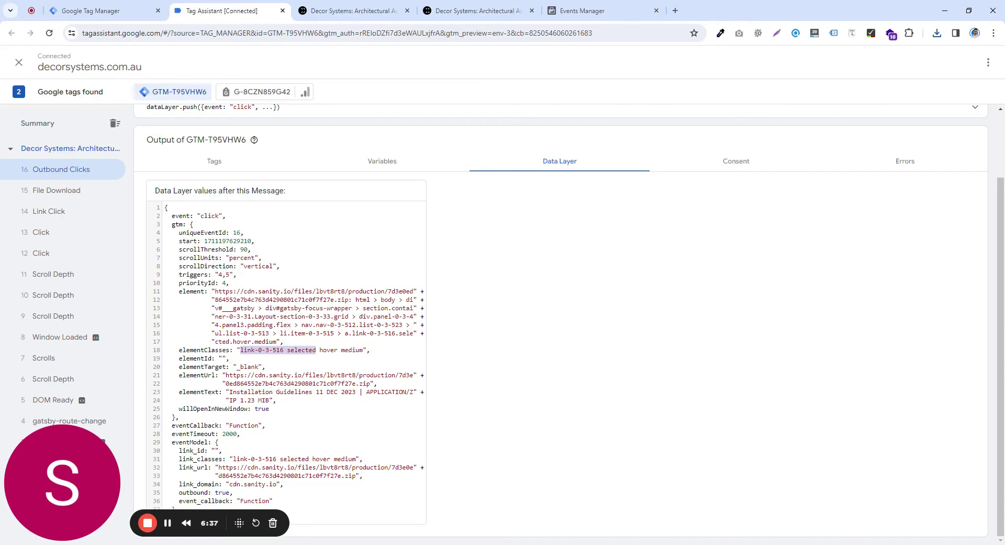
{"action": "left_click", "coordinate": [230, 358]}
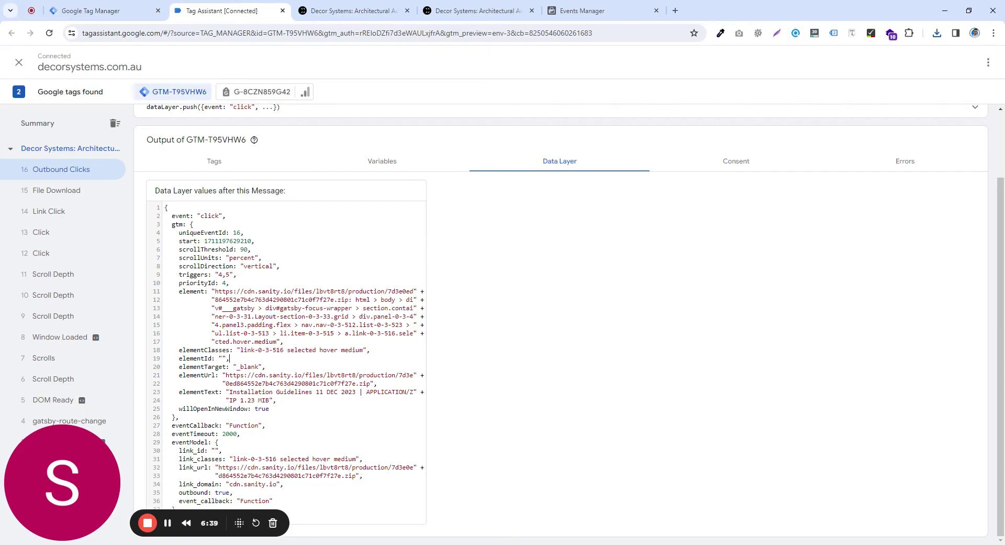
{"action": "left_click_drag", "start_coordinate": [362, 349], "coordinate": [247, 350]}
{"action": "left_click", "coordinate": [322, 349]}
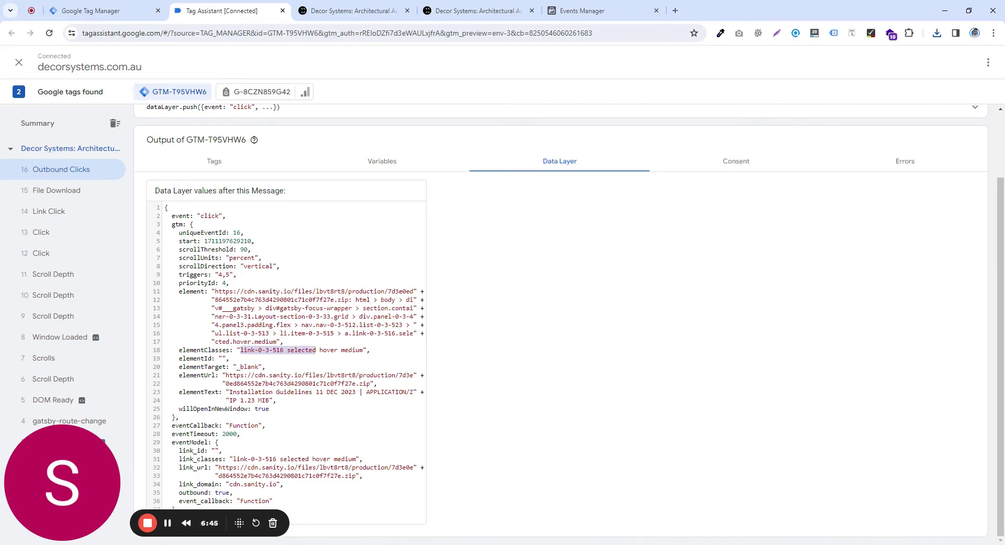
{"action": "left_click_drag", "start_coordinate": [258, 349], "coordinate": [364, 349]}
{"action": "scroll", "coordinate": [495, 228], "scroll_direction": "up", "scroll_amount": 2}
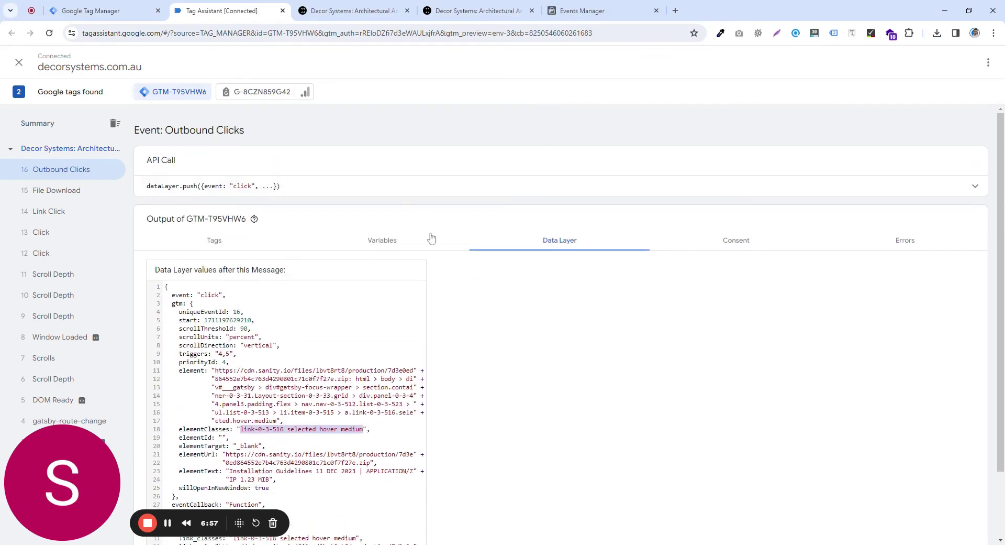
Step: Start a new trigger in Google Tag Manager and name it Resource Download
{"action": "key", "text": "ctrl+shift+Tab"}
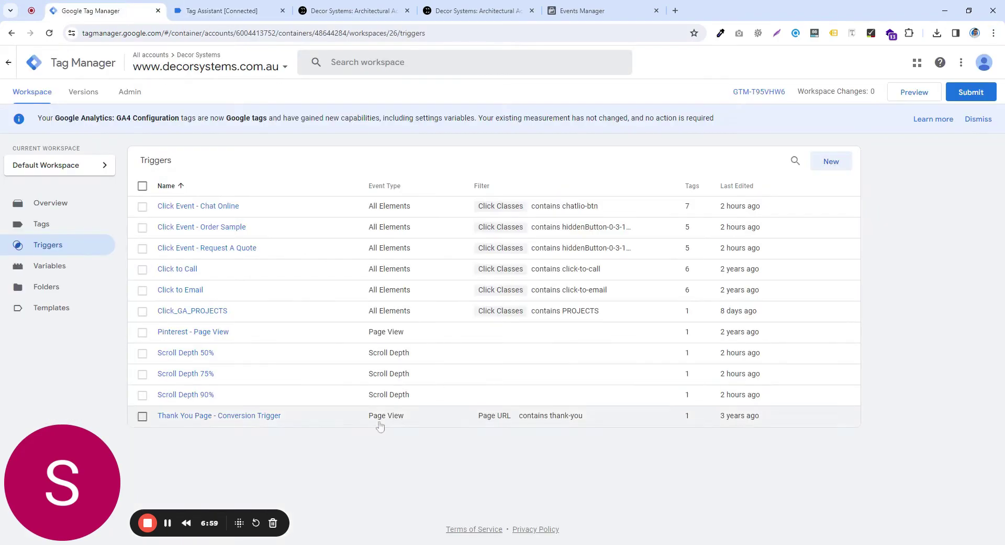
{"action": "left_click", "coordinate": [833, 162]}
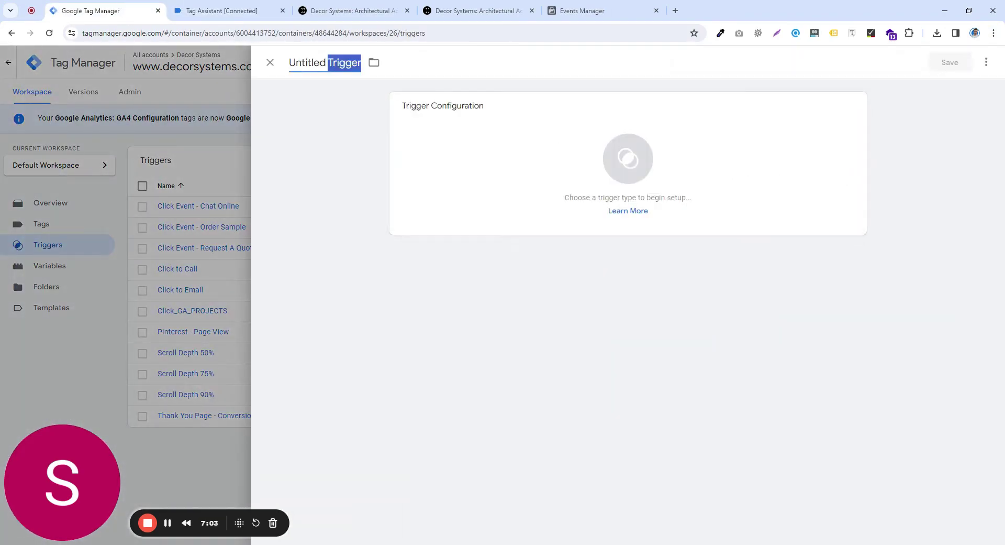
{"action": "key", "text": "ctrl+a"}
{"action": "key", "text": "BackSpace"}
{"action": "type", "text": "Re"}
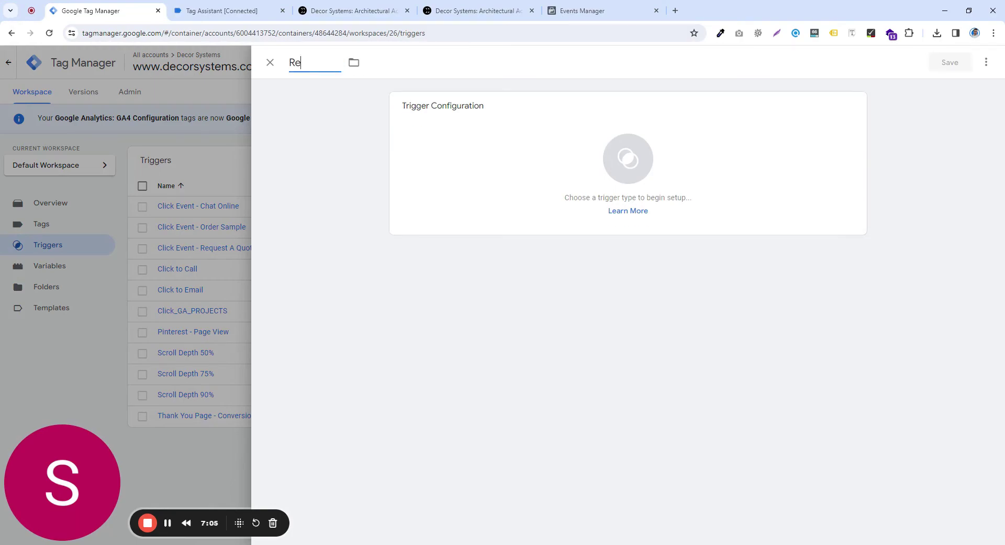
{"action": "type", "text": "source Download"}
Step: Configure the trigger as Click - All Elements, firing on some clicks where Click Classes contains "link-0-3-516 selected hover medium"
{"action": "left_click", "coordinate": [688, 190]}
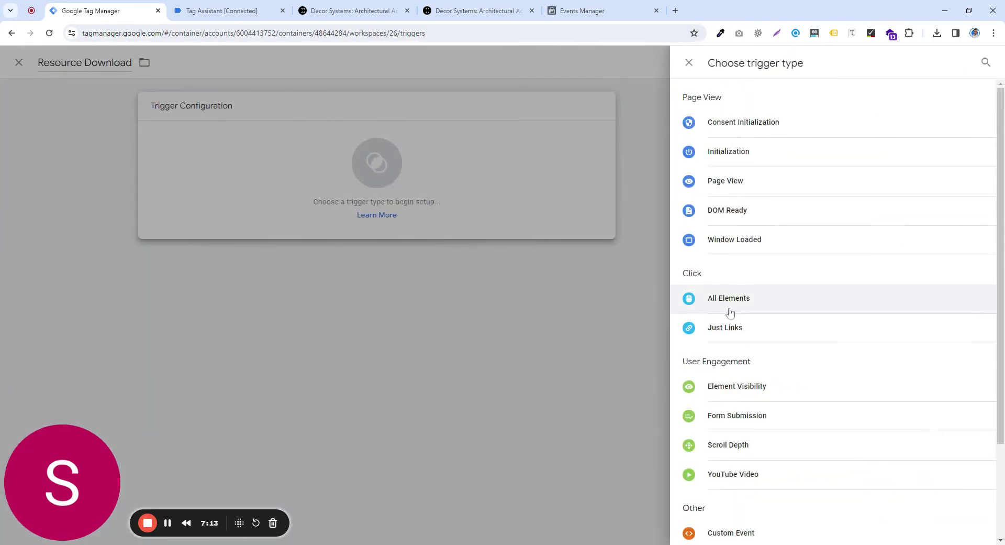
{"action": "left_click", "coordinate": [762, 308]}
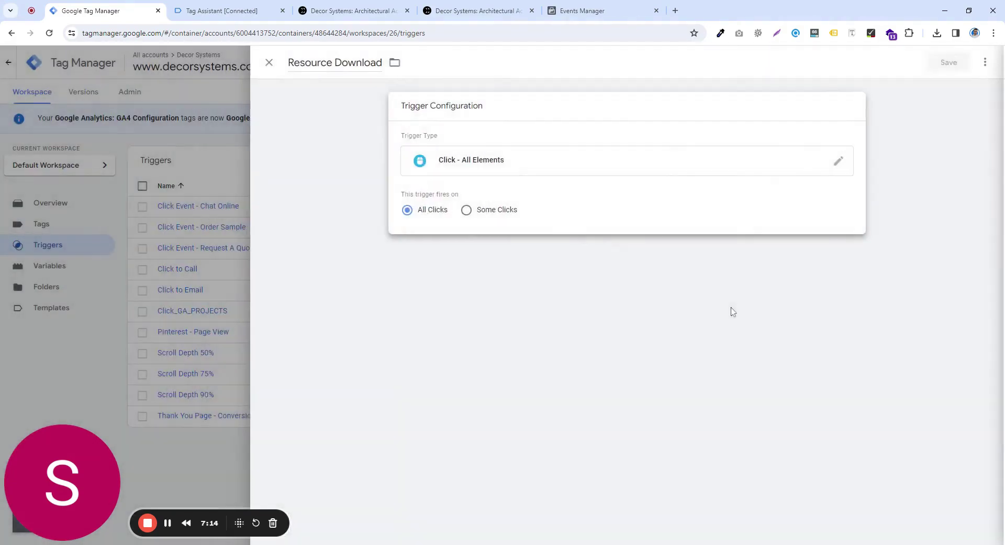
{"action": "left_click", "coordinate": [482, 209]}
{"action": "left_click", "coordinate": [474, 256]}
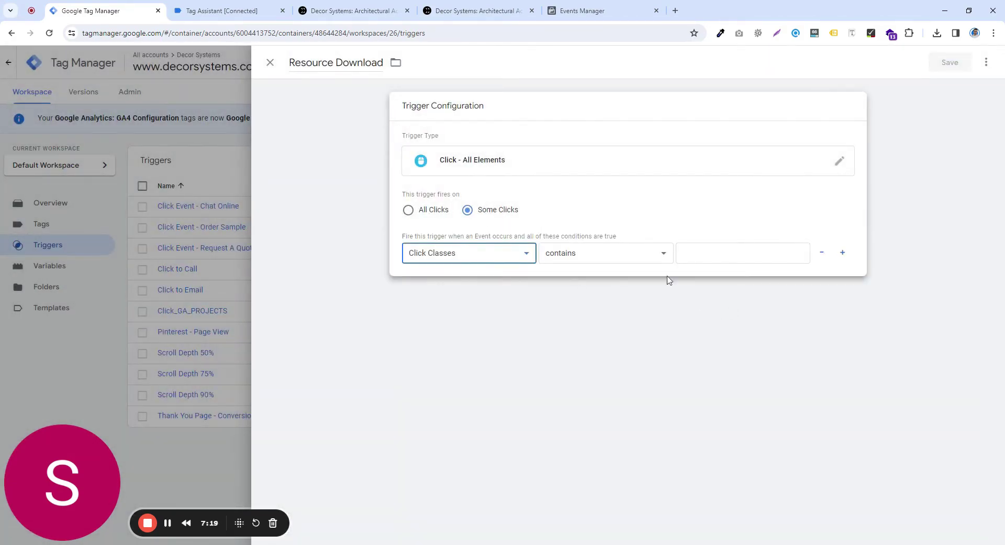
{"action": "left_click", "coordinate": [719, 261]}
{"action": "key", "text": "ctrl+v"}
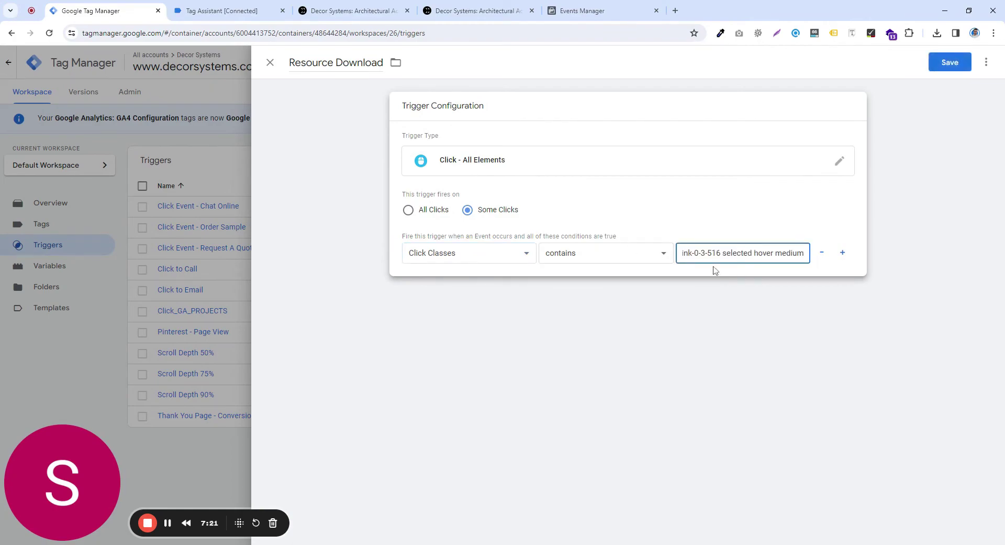
{"action": "key", "text": "Home"}
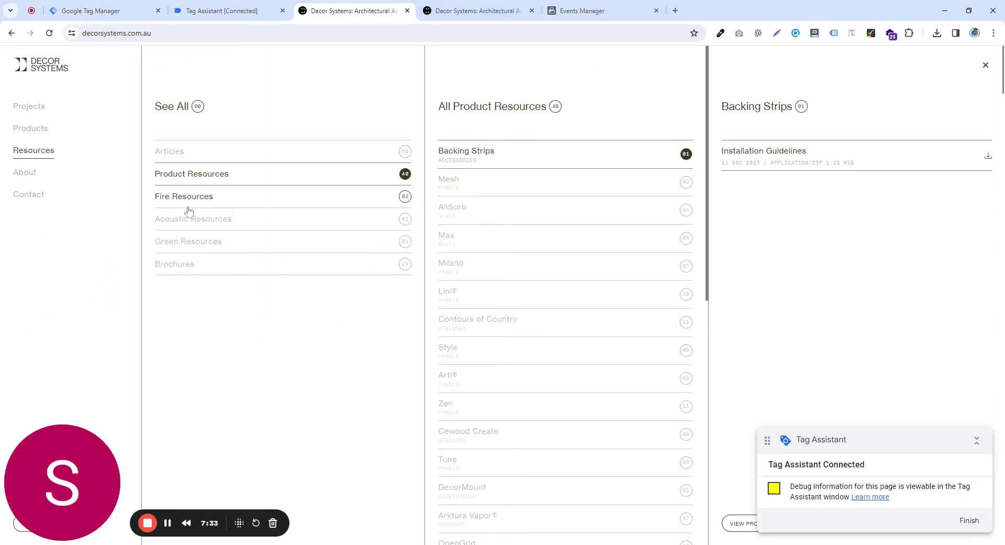
Step: Open the Style panel's Care & Maintenance resource on the website and inspect the elementClasses value of its Outbound Clicks event in Tag Assistant
{"action": "left_click", "coordinate": [510, 349]}
{"action": "scroll", "coordinate": [507, 352], "scroll_direction": "down", "scroll_amount": 3}
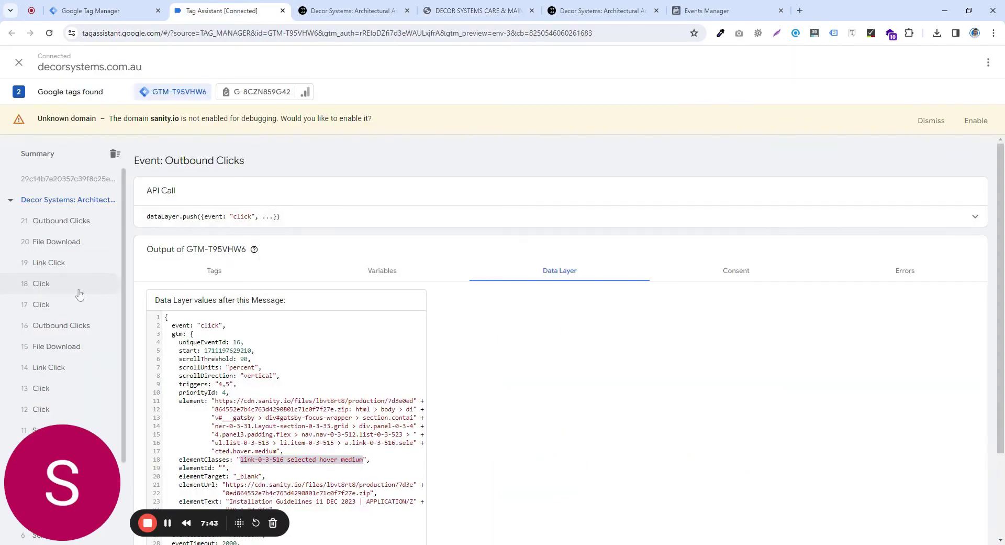
{"action": "scroll", "coordinate": [69, 360], "scroll_direction": "down", "scroll_amount": 1}
{"action": "left_click", "coordinate": [57, 222]}
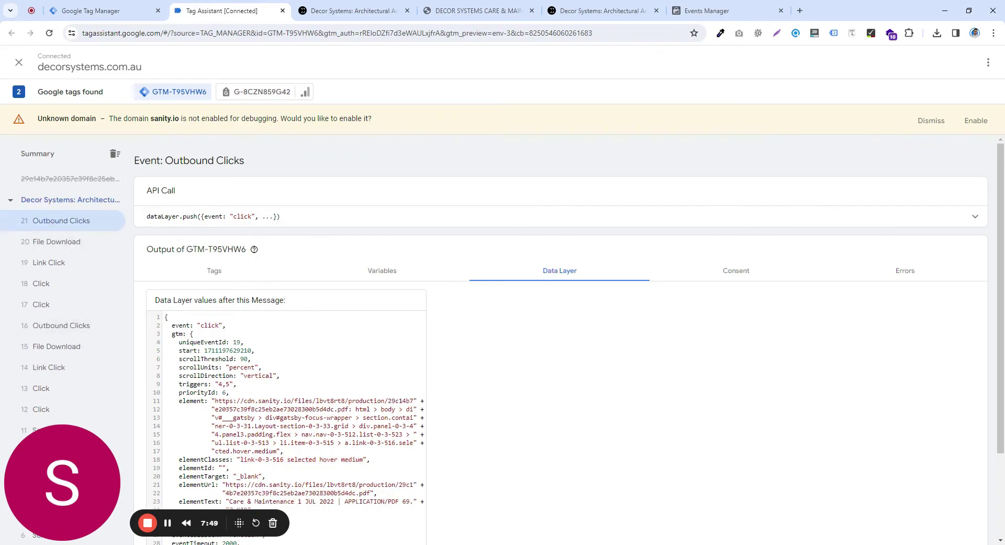
{"action": "scroll", "coordinate": [569, 340], "scroll_direction": "down", "scroll_amount": 2}
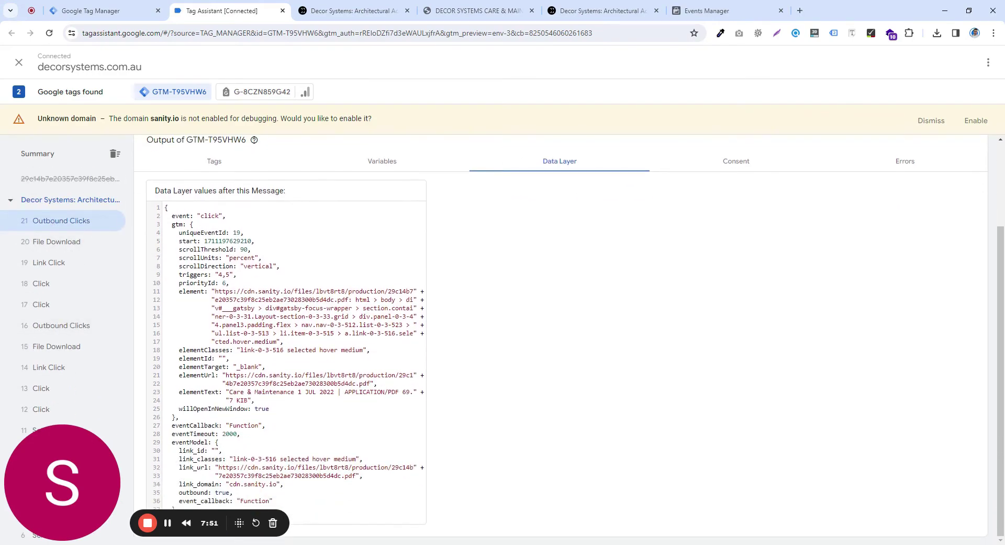
{"action": "left_click_drag", "start_coordinate": [187, 349], "coordinate": [250, 349]}
{"action": "left_click", "coordinate": [356, 349]}
{"action": "scroll", "coordinate": [315, 314], "scroll_direction": "up", "scroll_amount": 5}
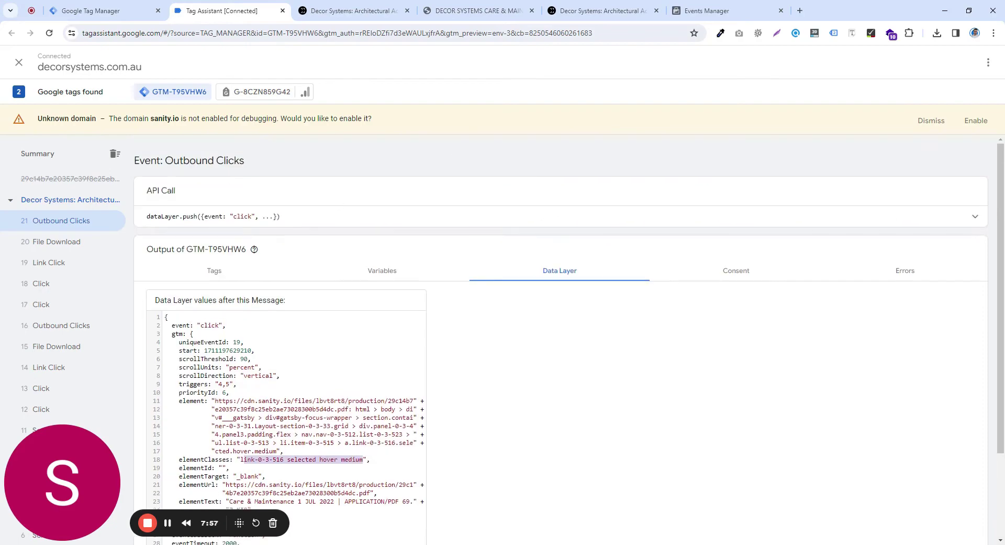
Step: Compare the trigger's Click Classes condition with the Style resources on the website and the click event's data layer
{"action": "left_click", "coordinate": [478, 4]}
{"action": "left_click", "coordinate": [370, 4]}
{"action": "left_click", "coordinate": [113, 7]}
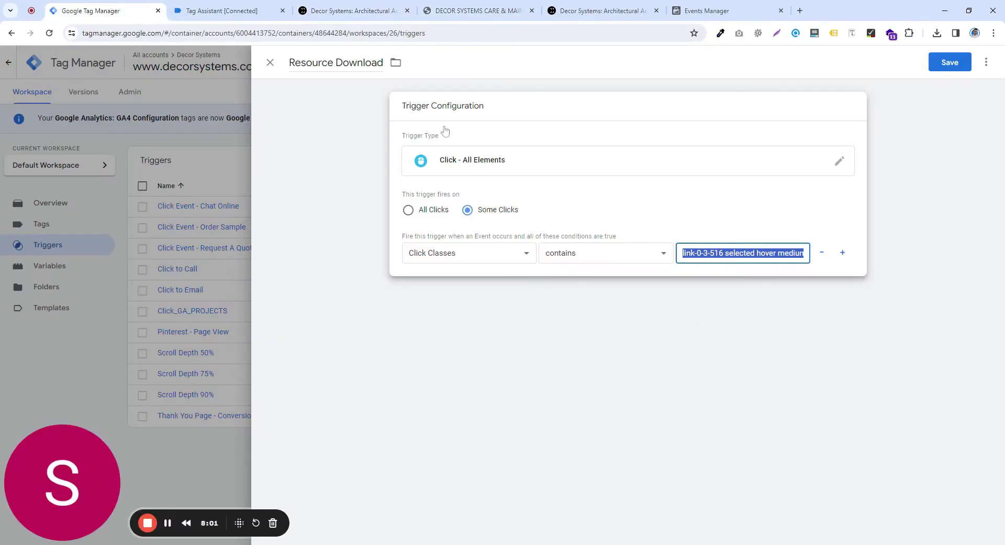
{"action": "left_click", "coordinate": [356, 10]}
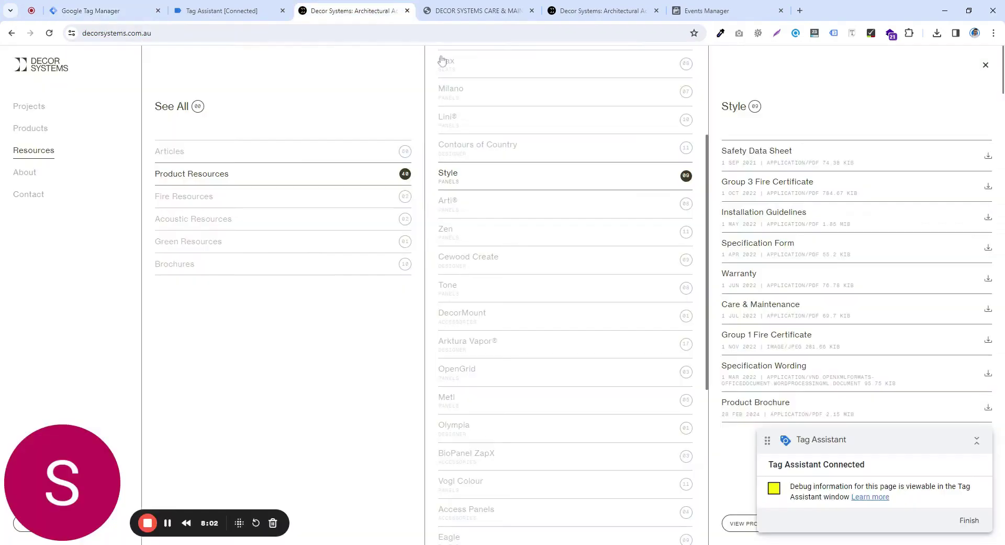
{"action": "scroll", "coordinate": [583, 442], "scroll_direction": "down", "scroll_amount": 1}
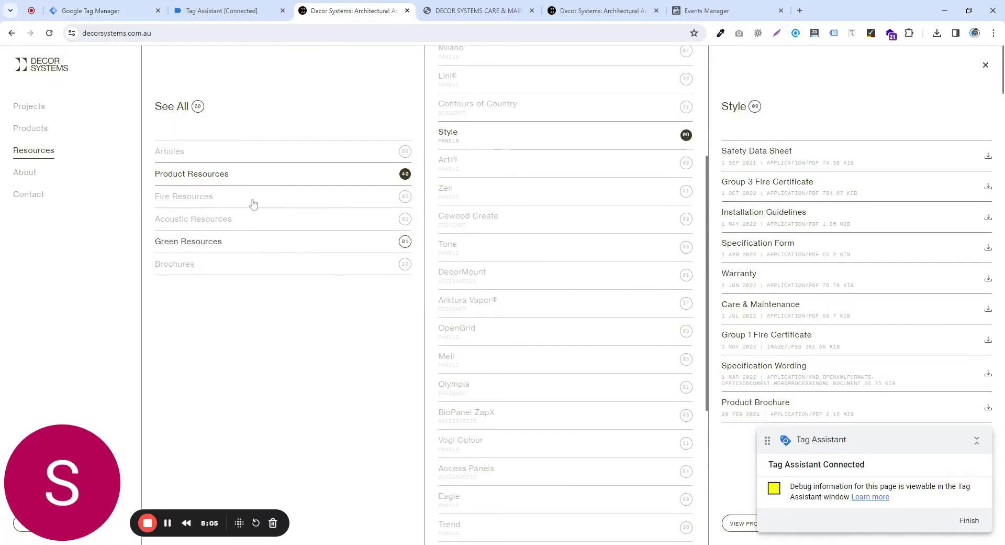
{"action": "left_click", "coordinate": [220, 10]}
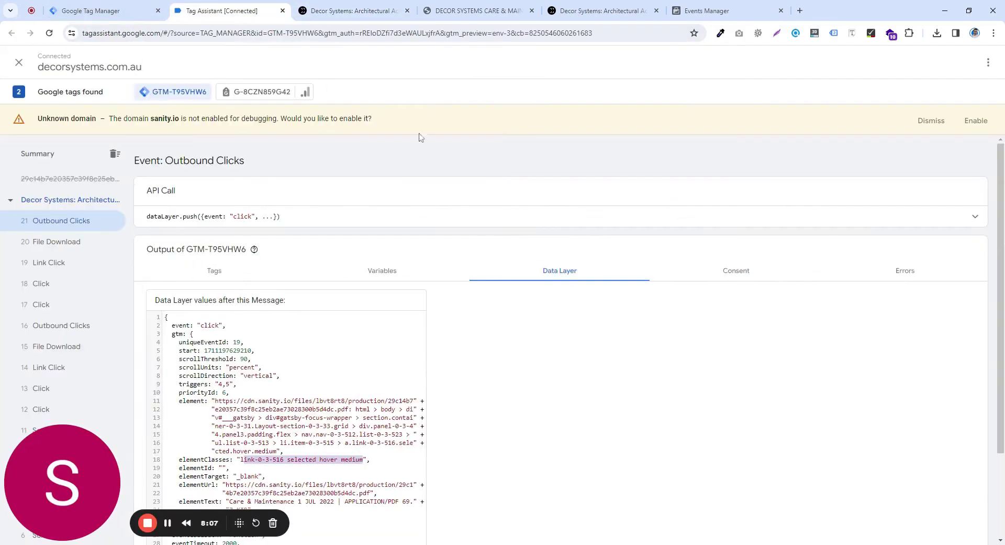
Step: Return to the Resource Download trigger in Google Tag Manager and save it
{"action": "left_click", "coordinate": [121, 8]}
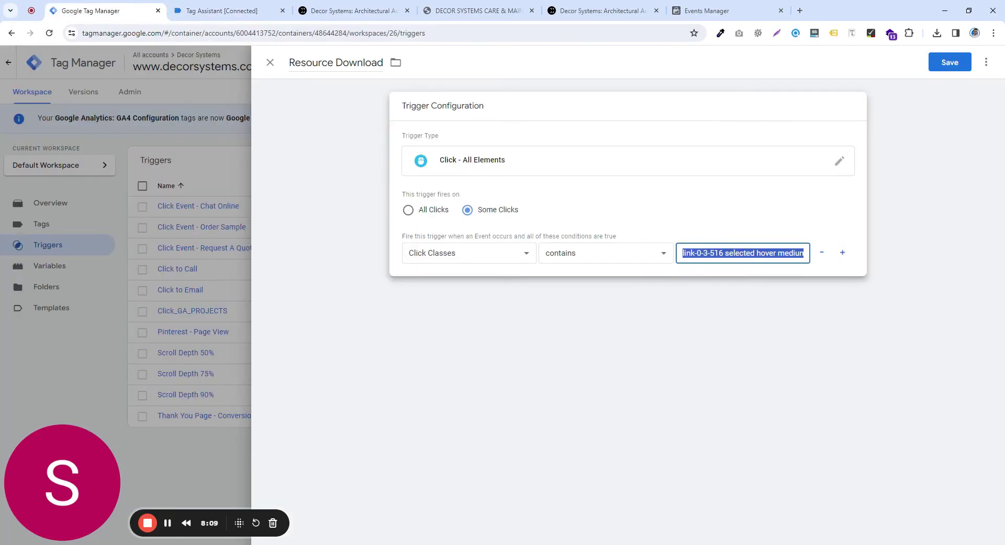
{"action": "left_click", "coordinate": [335, 63]}
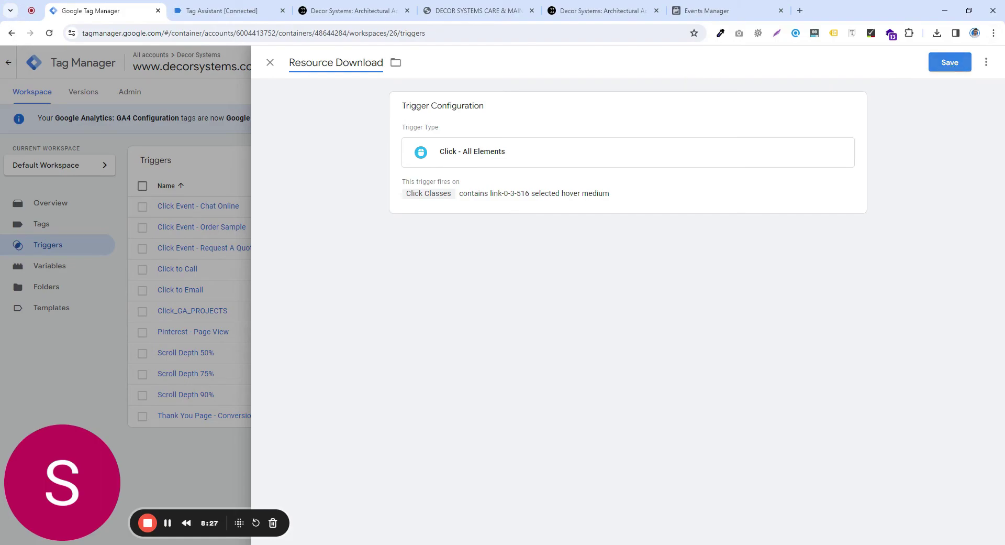
{"action": "left_click", "coordinate": [950, 62]}
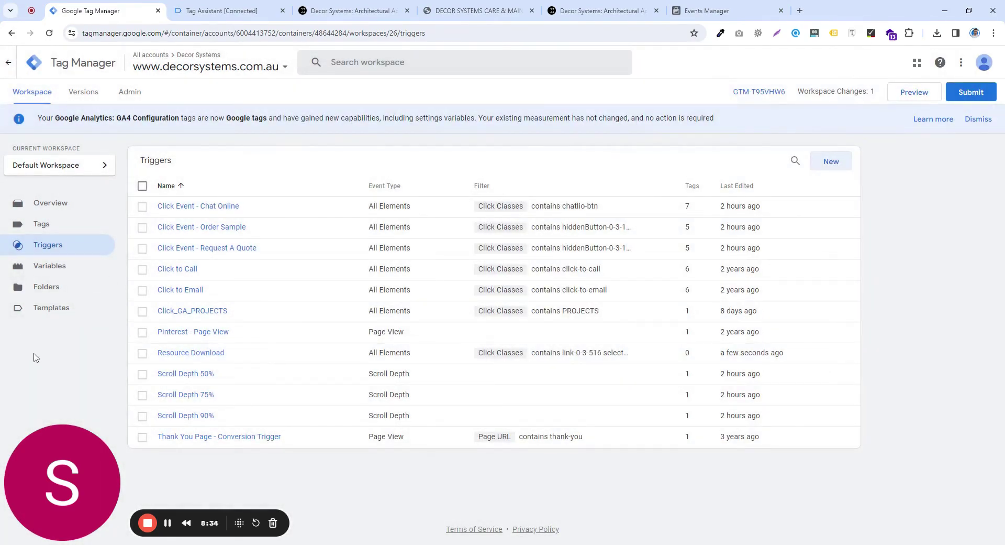
Step: Start a new tag in the container and name it Resource Download
{"action": "left_click", "coordinate": [62, 224]}
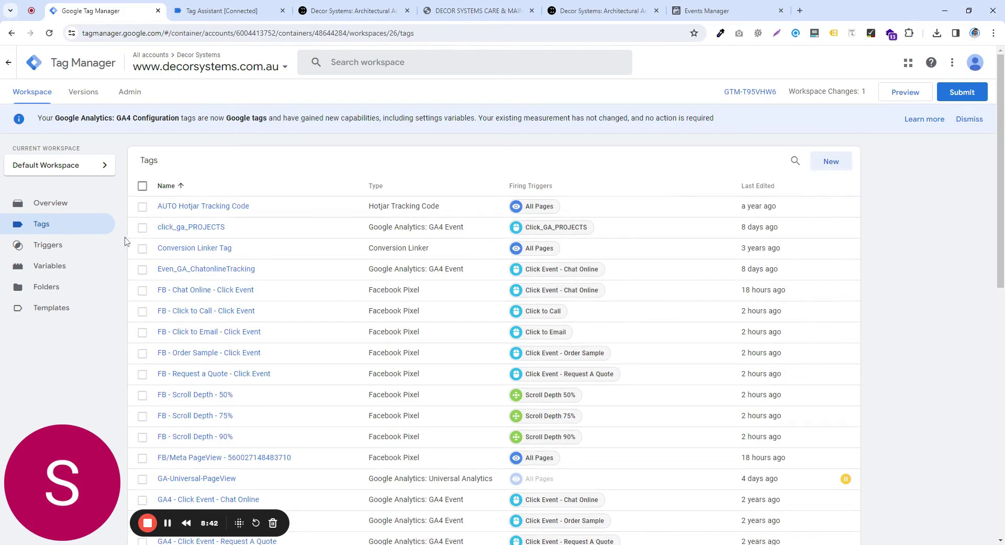
{"action": "left_click", "coordinate": [829, 166]}
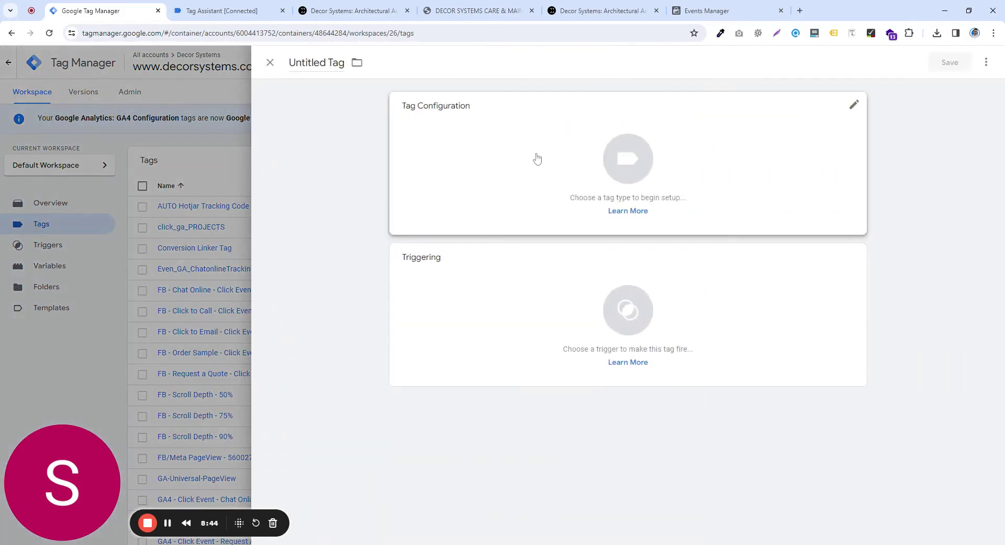
{"action": "left_click", "coordinate": [315, 63]}
{"action": "key", "text": "BackSpace"}
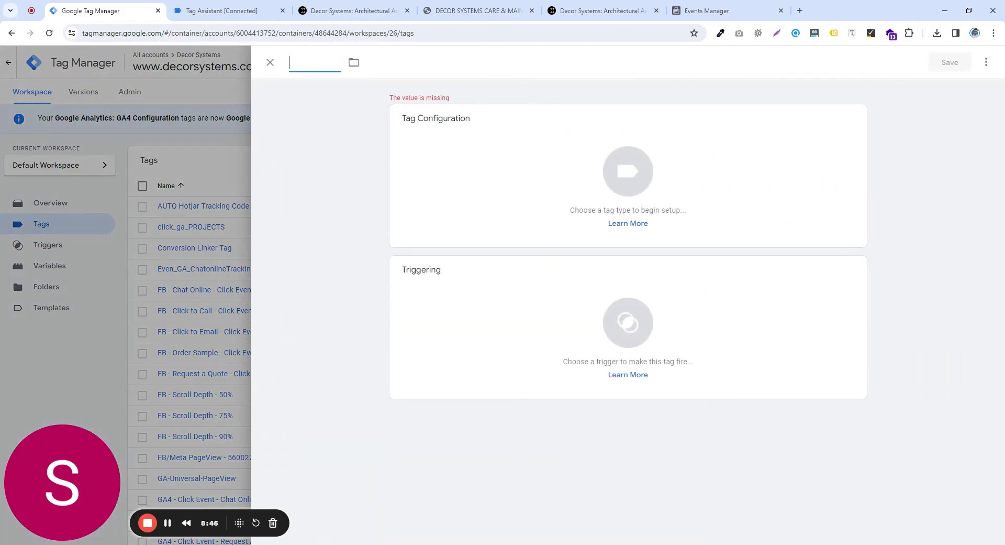
{"action": "type", "text": "Resource Download"}
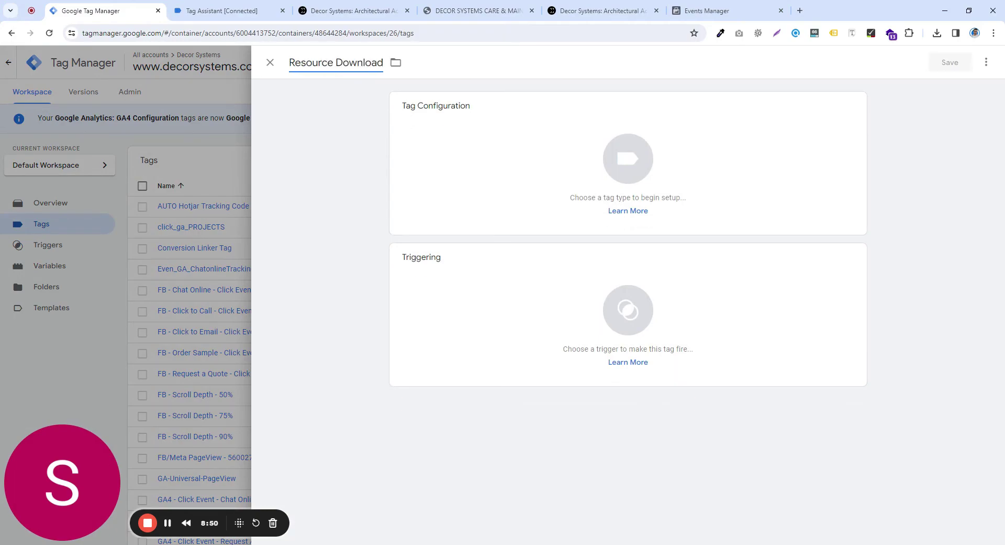
Step: Set the tag type to the Facebook Pixel template by facebookarchive
{"action": "left_click", "coordinate": [718, 161]}
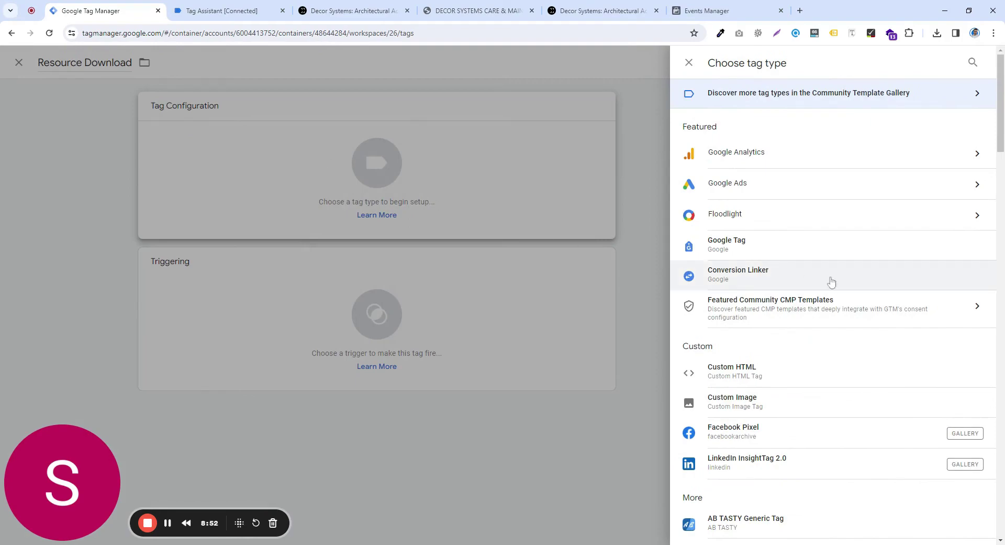
{"action": "scroll", "coordinate": [831, 283], "scroll_direction": "down", "scroll_amount": 2}
{"action": "left_click", "coordinate": [779, 340]}
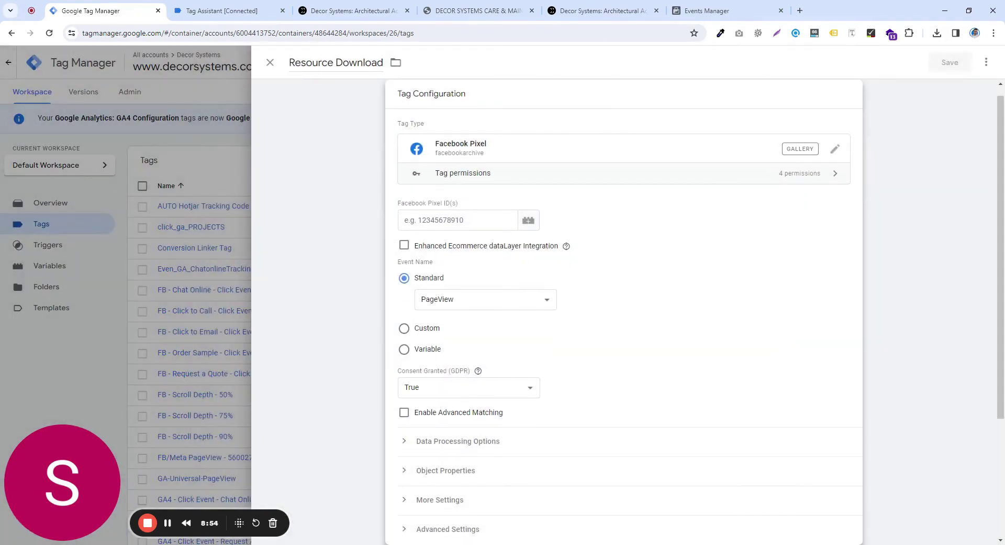
Step: Use the FB Const variable as the Facebook Pixel ID and set the custom event name to resource-download
{"action": "left_click", "coordinate": [529, 220]}
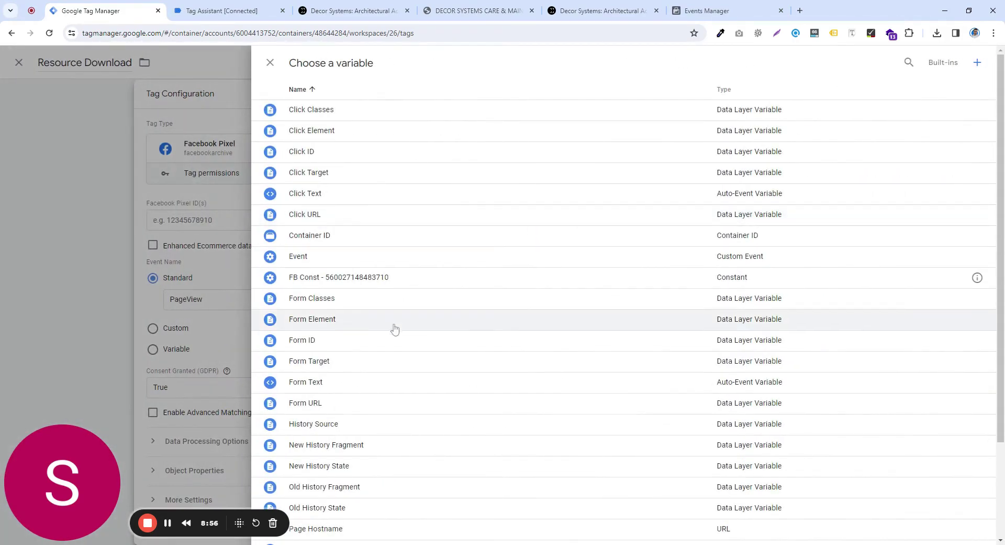
{"action": "left_click", "coordinate": [360, 277]}
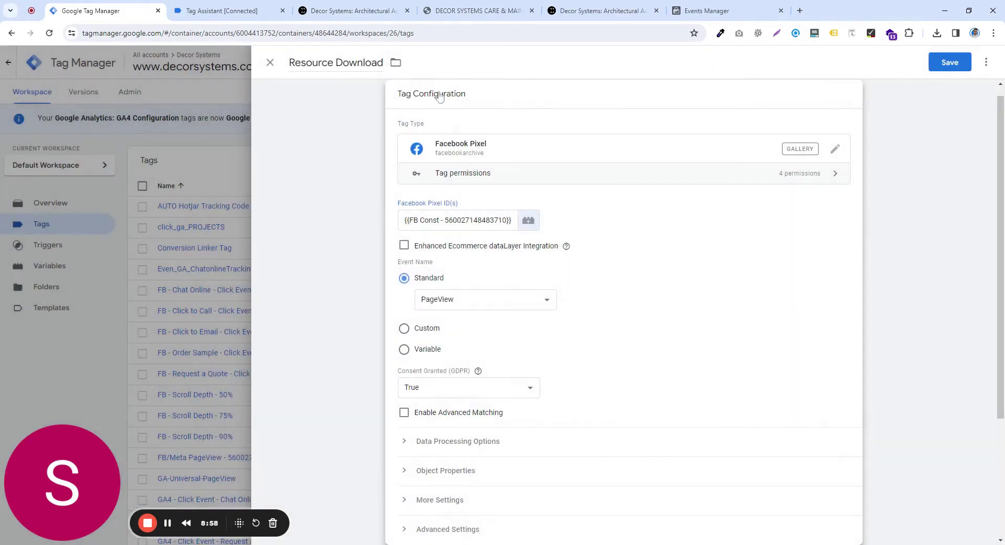
{"action": "scroll", "coordinate": [625, 297], "scroll_direction": "down", "scroll_amount": 1}
{"action": "scroll", "coordinate": [625, 297], "scroll_direction": "down", "scroll_amount": 1}
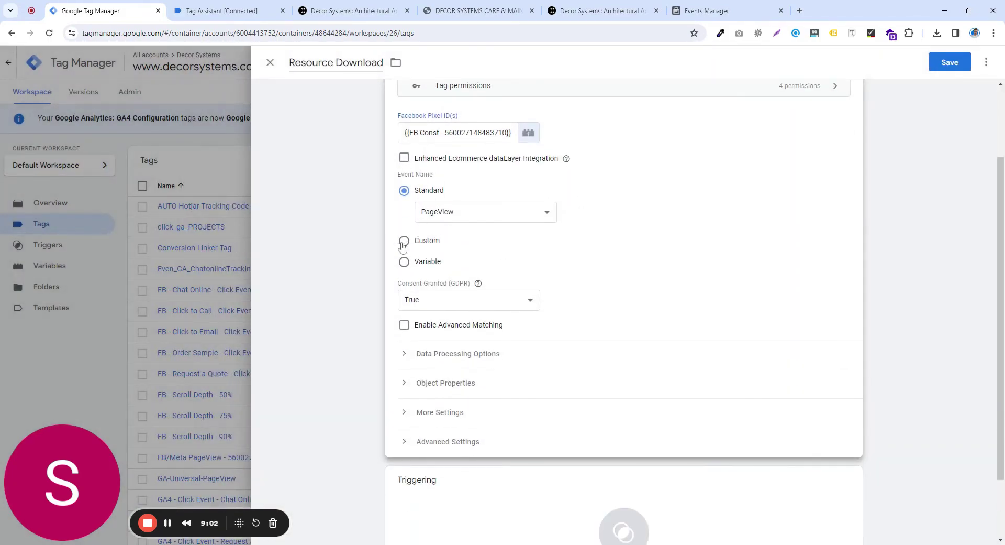
{"action": "left_click", "coordinate": [404, 241]}
{"action": "left_click", "coordinate": [419, 234]}
{"action": "scroll", "coordinate": [501, 273], "scroll_direction": "up", "scroll_amount": 2}
{"action": "scroll", "coordinate": [501, 272], "scroll_direction": "down", "scroll_amount": 2}
{"action": "scroll", "coordinate": [501, 273], "scroll_direction": "up", "scroll_amount": 2}
{"action": "scroll", "coordinate": [501, 272], "scroll_direction": "down", "scroll_amount": 3}
{"action": "scroll", "coordinate": [501, 275], "scroll_direction": "up", "scroll_amount": 3}
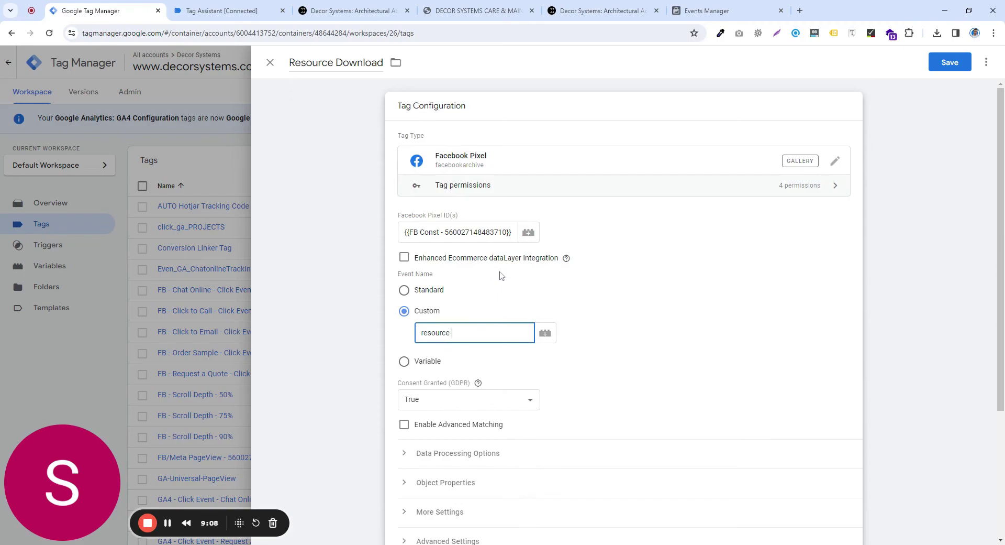
{"action": "type", "text": "resource-doa"}
{"action": "type", "text": "_"}
{"action": "type", "text": "-"}
{"action": "scroll", "coordinate": [620, 343], "scroll_direction": "down", "scroll_amount": 2}
{"action": "scroll", "coordinate": [574, 325], "scroll_direction": "down", "scroll_amount": 2}
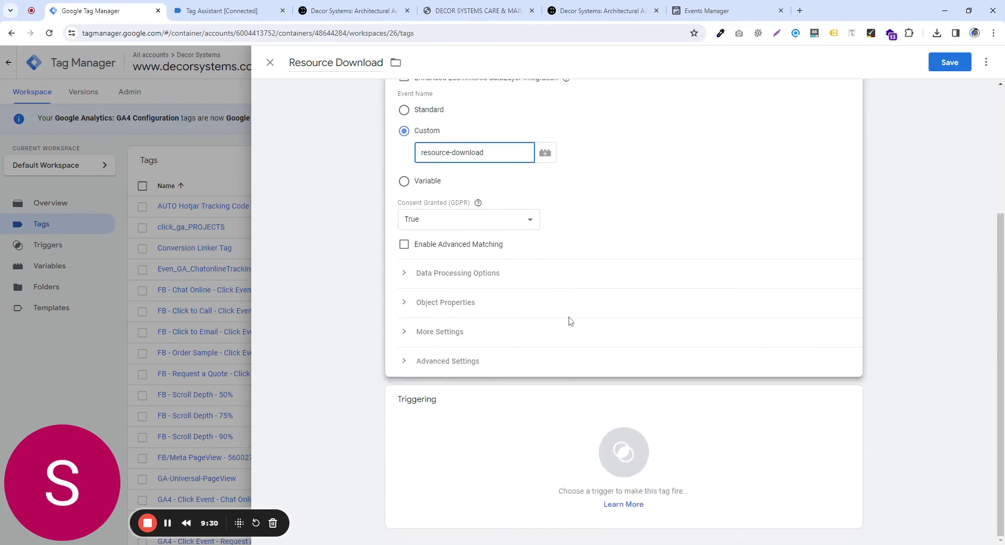
Step: Assign the Resource Download trigger to the tag
{"action": "scroll", "coordinate": [584, 329], "scroll_direction": "up", "scroll_amount": 4}
{"action": "scroll", "coordinate": [586, 331], "scroll_direction": "down", "scroll_amount": 4}
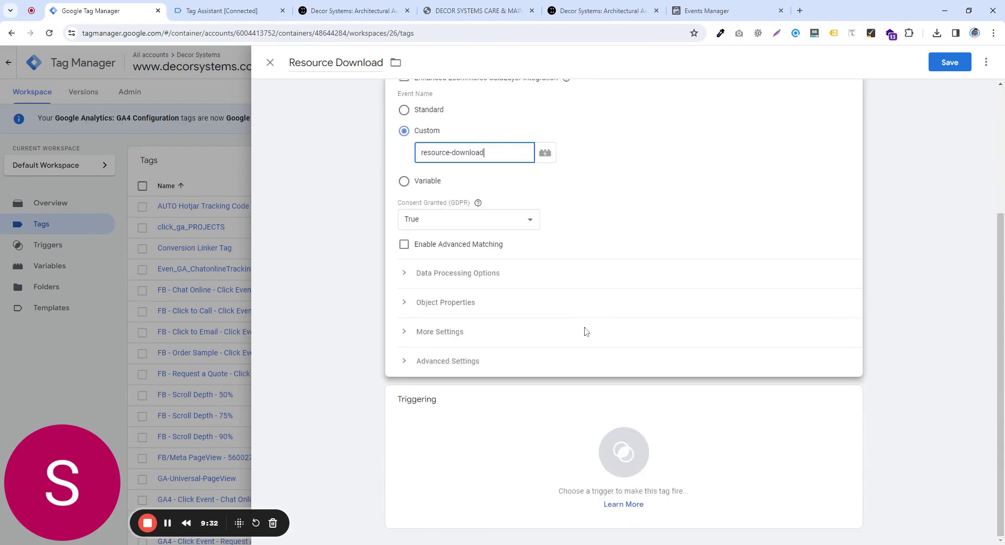
{"action": "left_click", "coordinate": [590, 434]}
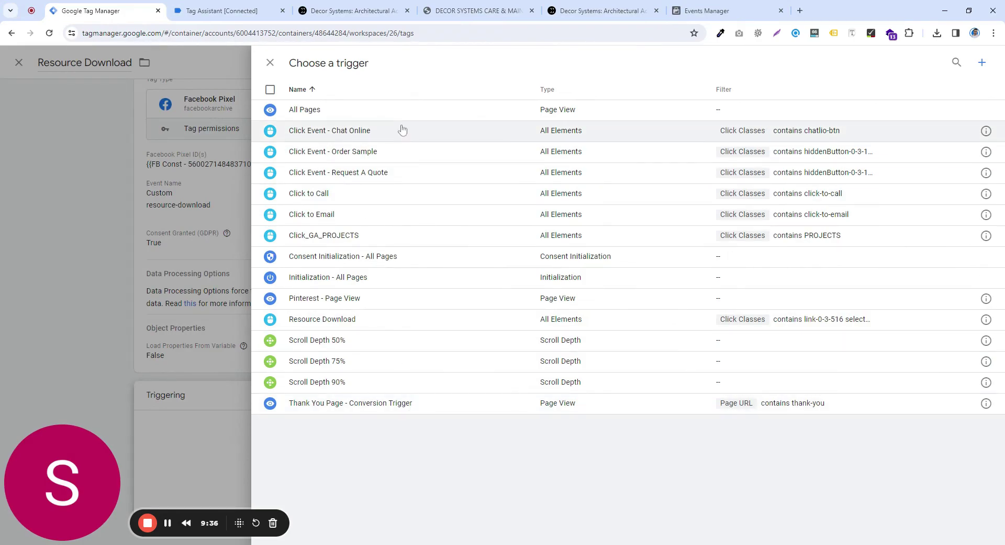
{"action": "left_click", "coordinate": [369, 326]}
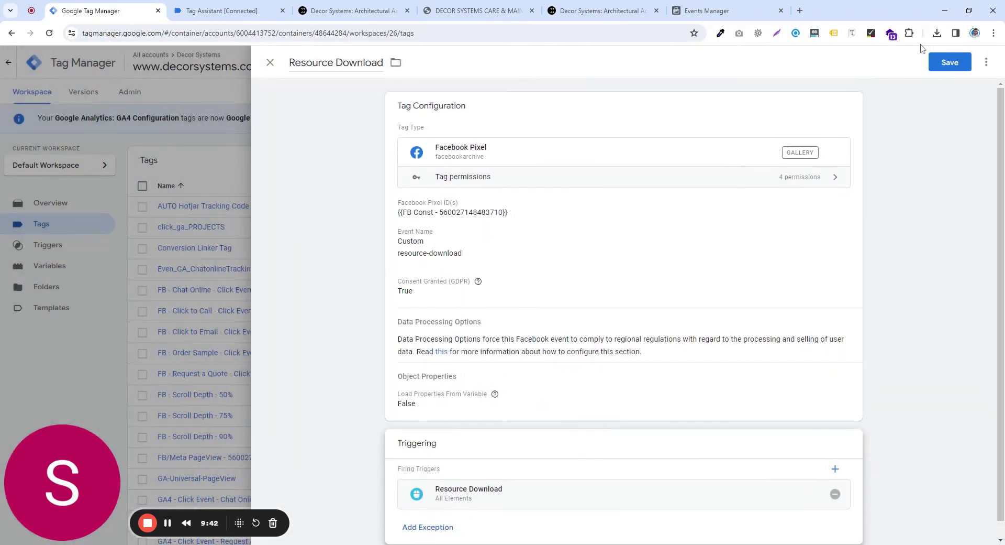
Step: Rename the tag to FB - Resource Download Event and save it
{"action": "left_click", "coordinate": [289, 63]}
{"action": "type", "text": "FB -"}
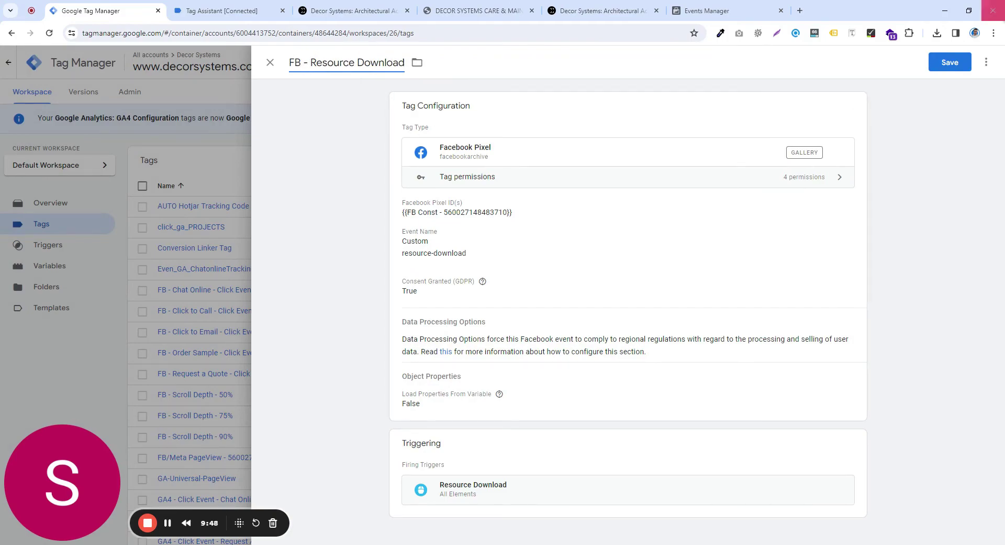
{"action": "key", "text": "End"}
{"action": "type", "text": "Event"}
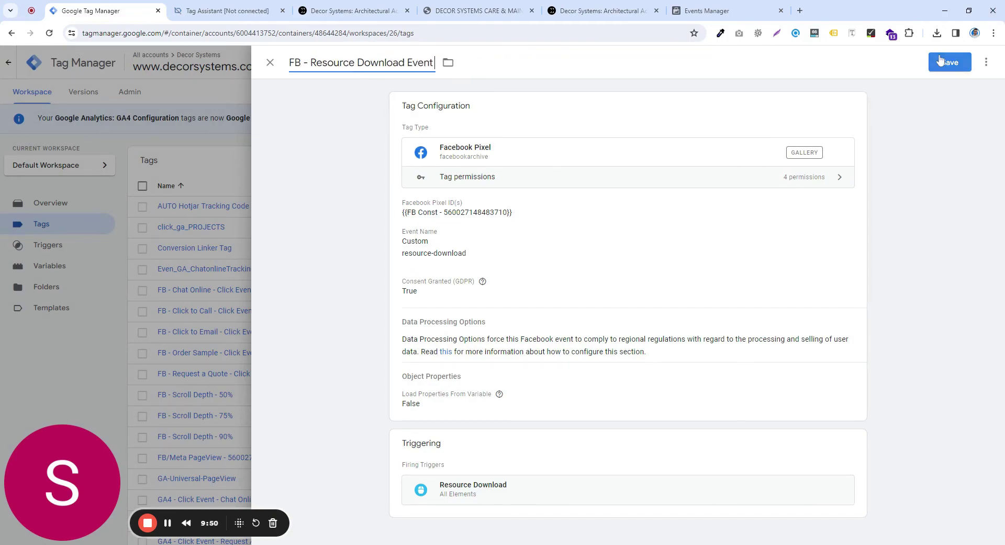
{"action": "left_click", "coordinate": [950, 63]}
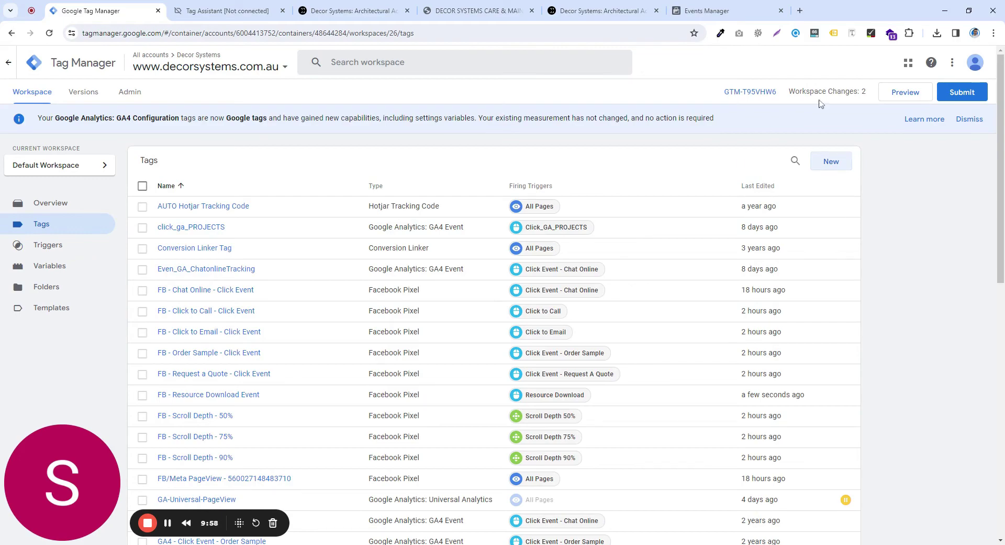
Step: Start preview mode for the container and switch to the connected Decor Systems website
{"action": "left_click", "coordinate": [905, 92]}
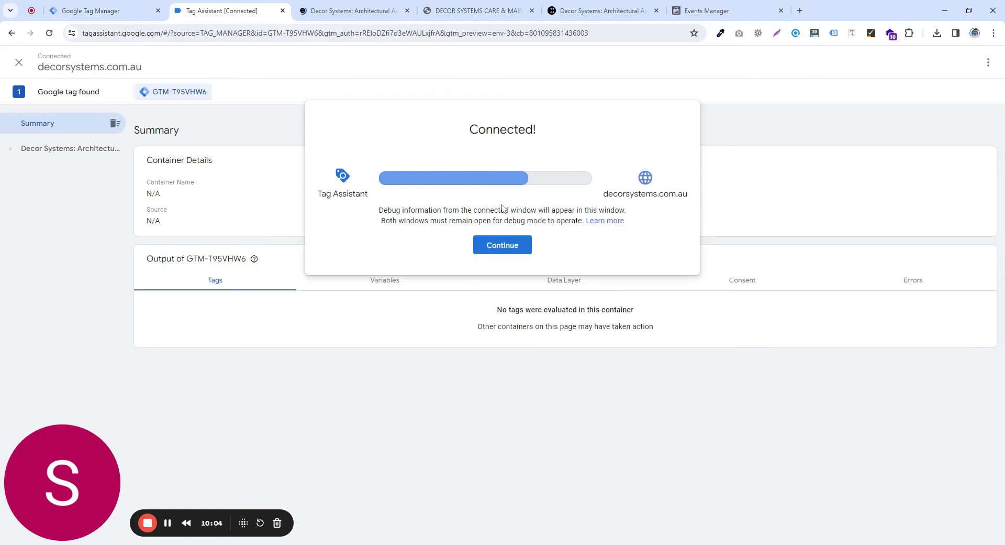
{"action": "left_click", "coordinate": [512, 248]}
{"action": "left_click", "coordinate": [349, 10]}
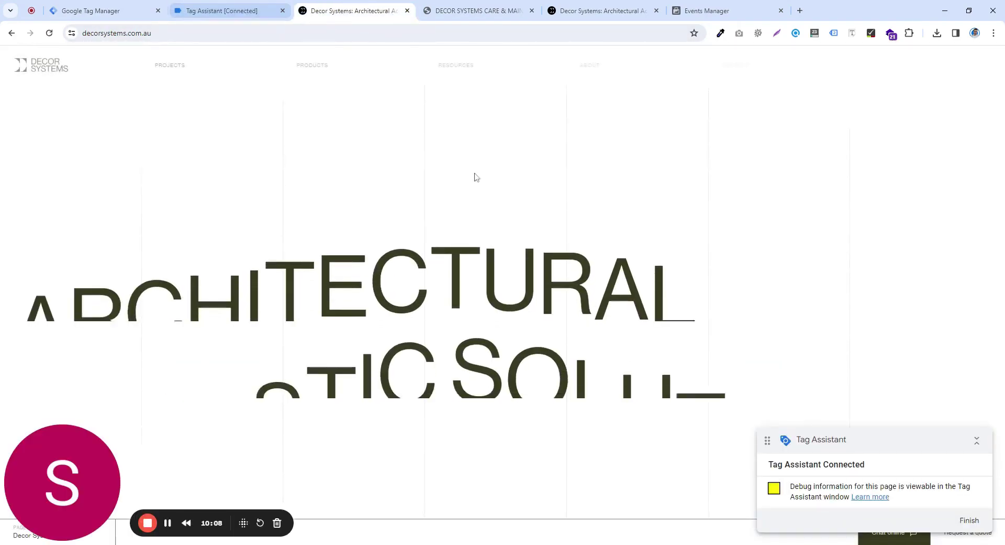
Step: Download the Backing Strips Installation Guidelines from the site's Product Resources and check the fired tags in Tag Assistant
{"action": "left_click", "coordinate": [461, 66]}
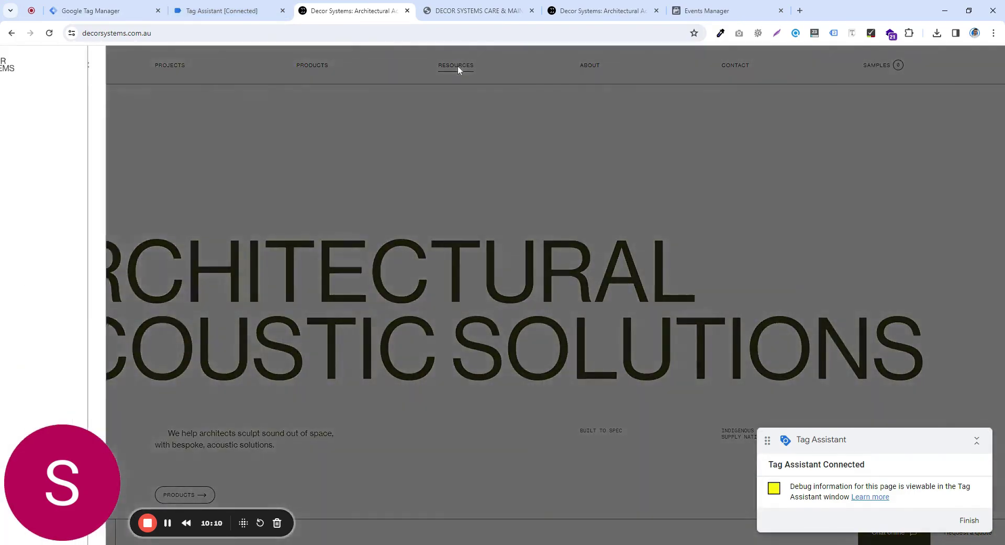
{"action": "left_click", "coordinate": [202, 175]}
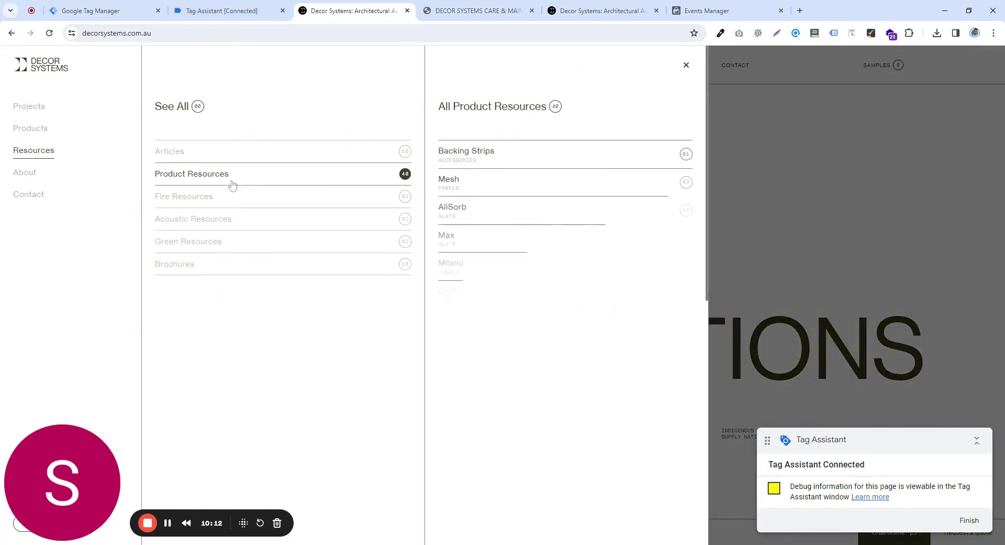
{"action": "left_click", "coordinate": [518, 158]}
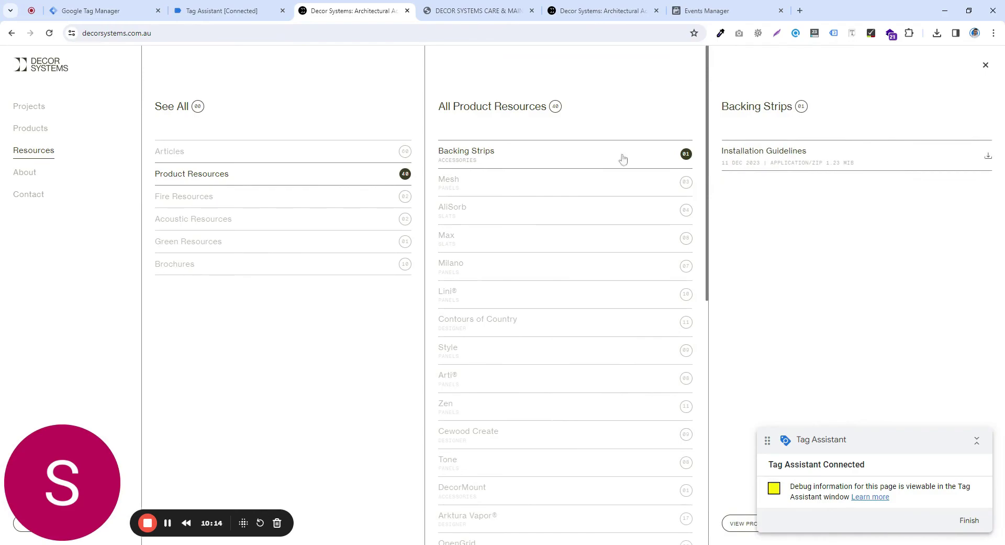
{"action": "left_click", "coordinate": [757, 159]}
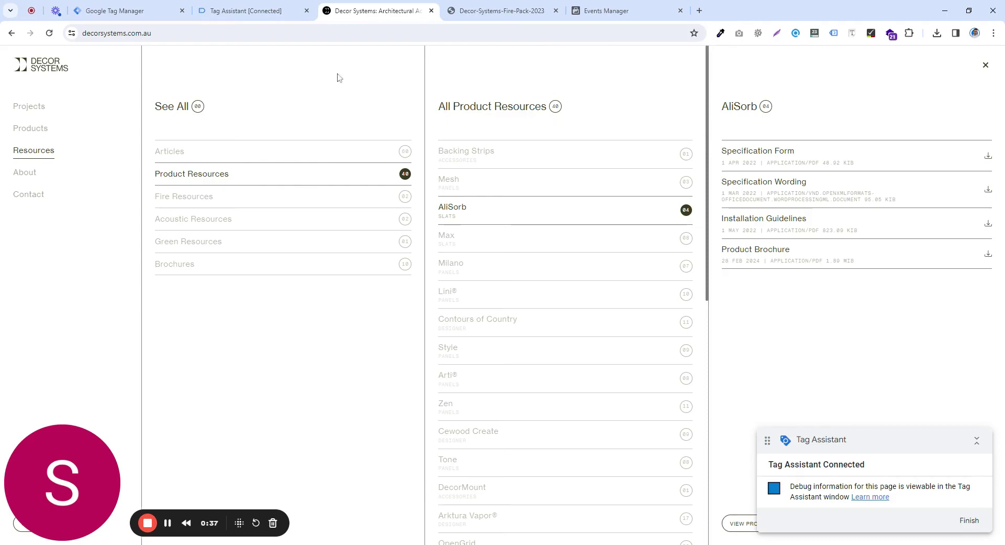
{"action": "left_click", "coordinate": [229, 9]}
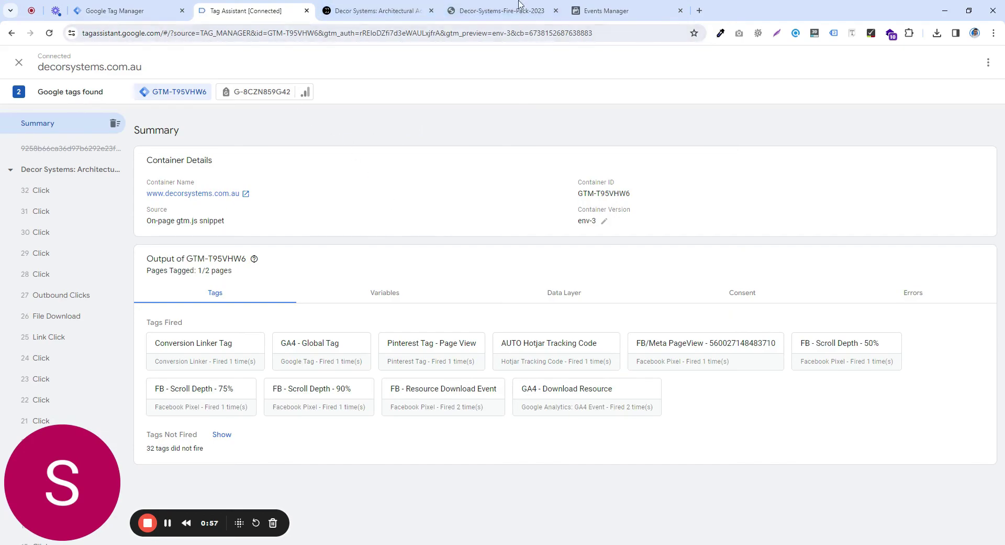
Step: Switch to Meta Events Manager and review the pixel's overview activity and event list
{"action": "left_click", "coordinate": [587, 15]}
{"action": "scroll", "coordinate": [398, 330], "scroll_direction": "down", "scroll_amount": 5}
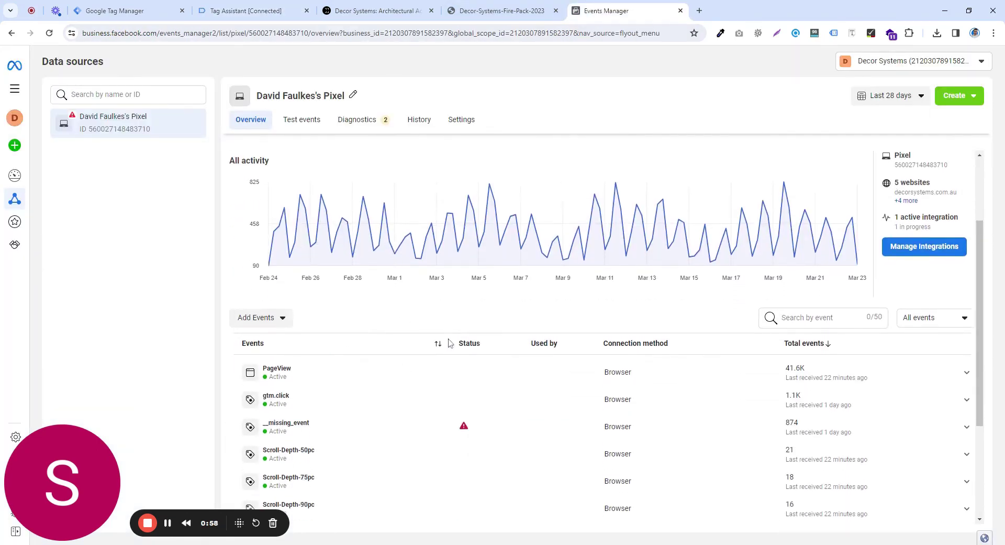
{"action": "scroll", "coordinate": [449, 343], "scroll_direction": "up", "scroll_amount": 5}
{"action": "scroll", "coordinate": [448, 343], "scroll_direction": "down", "scroll_amount": 5}
{"action": "scroll", "coordinate": [449, 342], "scroll_direction": "up", "scroll_amount": 3}
{"action": "scroll", "coordinate": [449, 343], "scroll_direction": "up", "scroll_amount": 2}
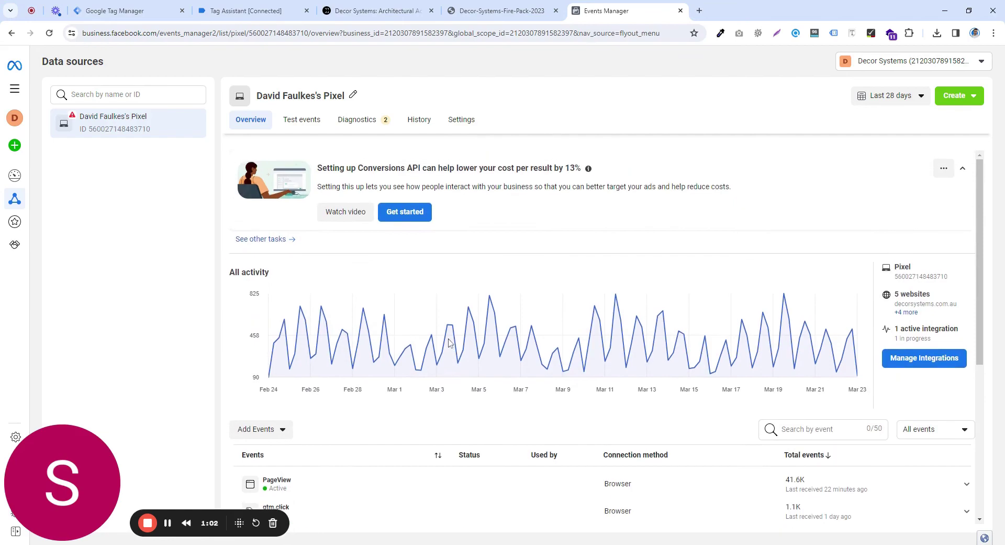
Step: Clear the pixel's recorded test event activity and open decorsystems.com.au as the website for testing browser events
{"action": "left_click", "coordinate": [302, 120]}
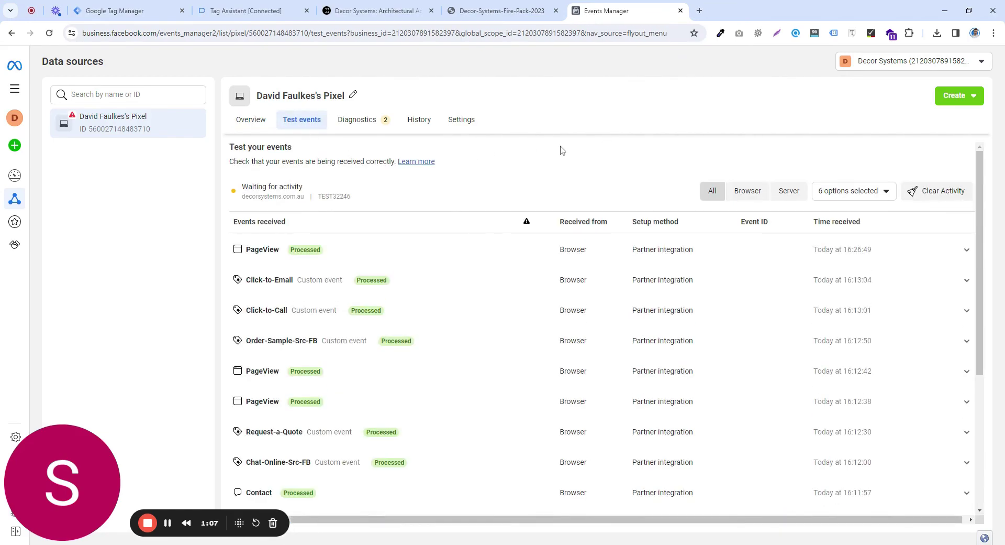
{"action": "left_click", "coordinate": [917, 191]}
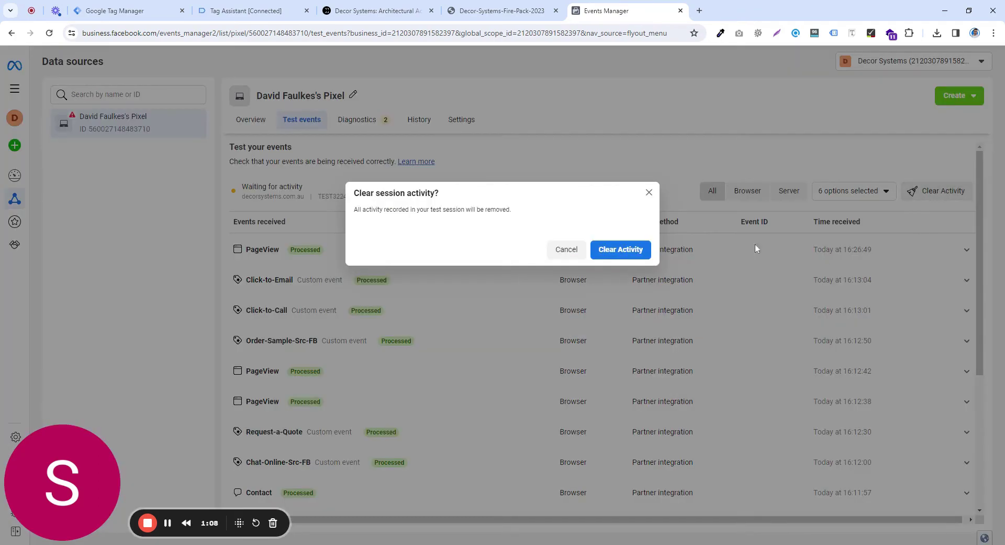
{"action": "left_click", "coordinate": [624, 250]}
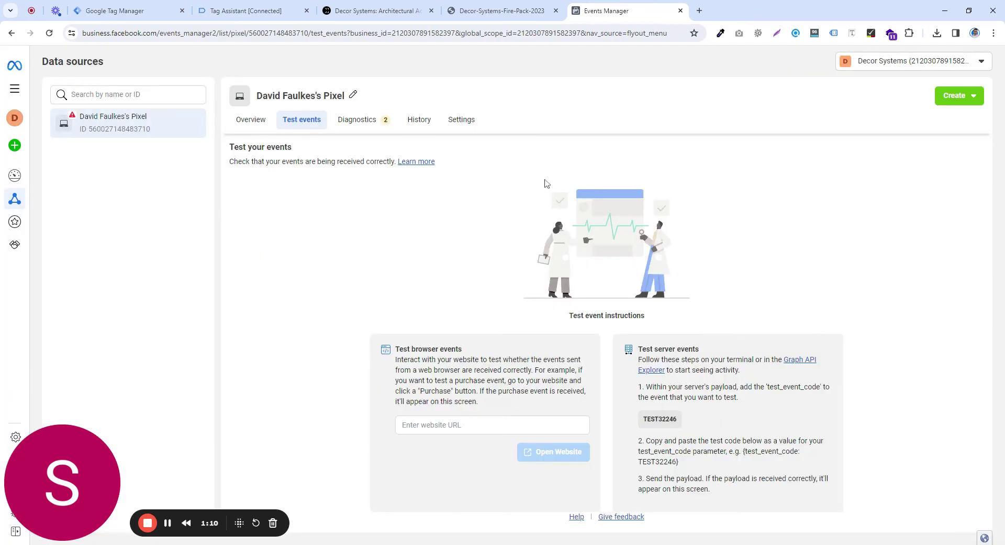
{"action": "left_click", "coordinate": [524, 425]}
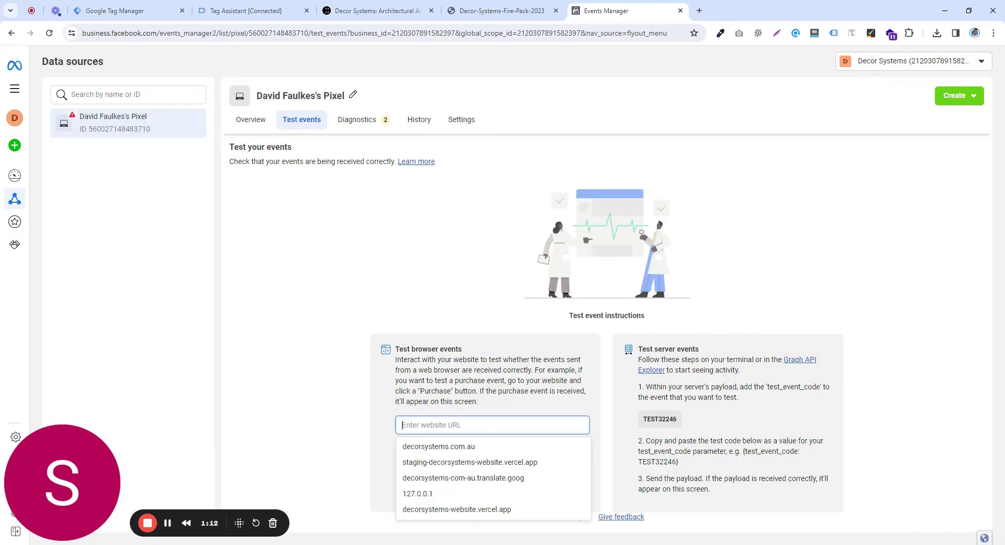
{"action": "left_click", "coordinate": [497, 445]}
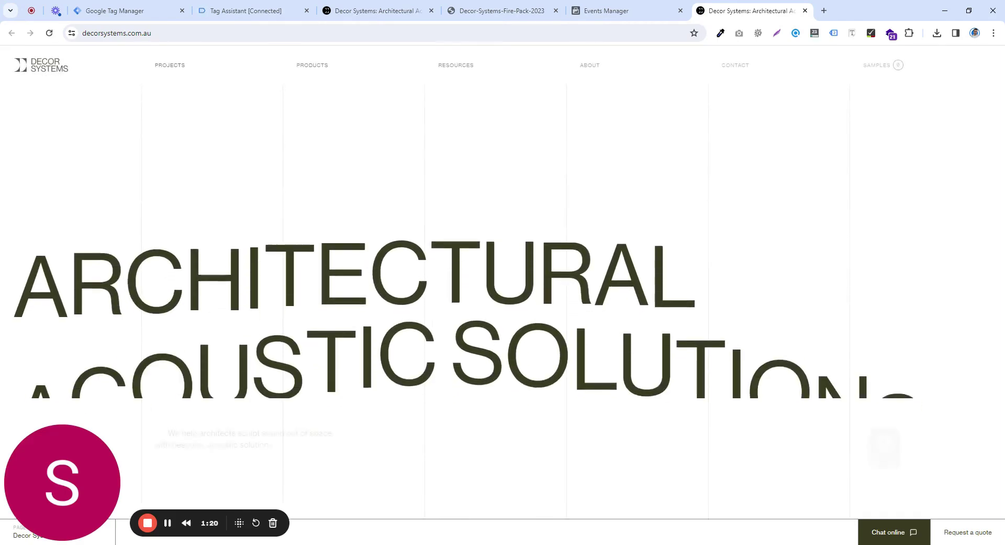
Step: On the newly opened test website, download the Installation Guidelines for Backing Strips from Product Resources
{"action": "left_click", "coordinate": [456, 66]}
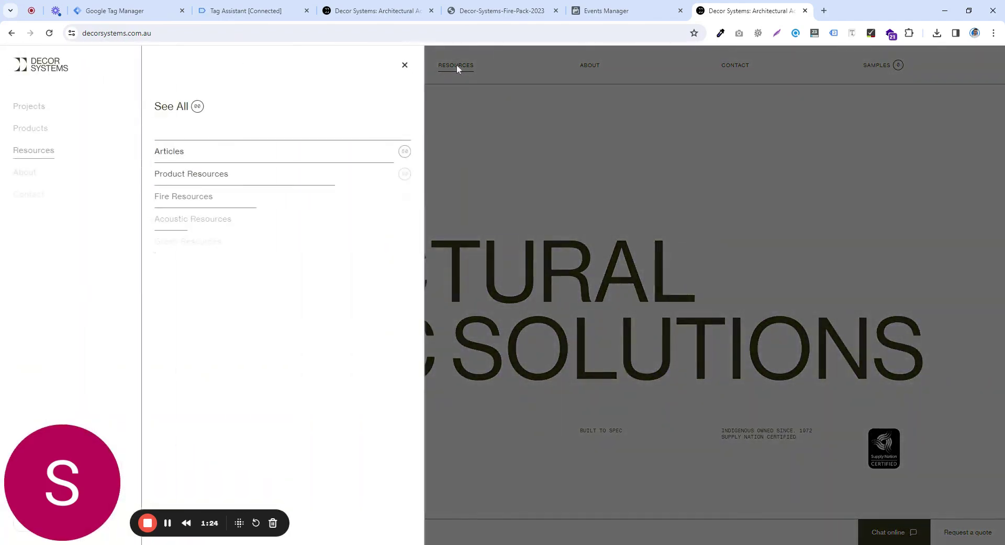
{"action": "left_click", "coordinate": [261, 155]}
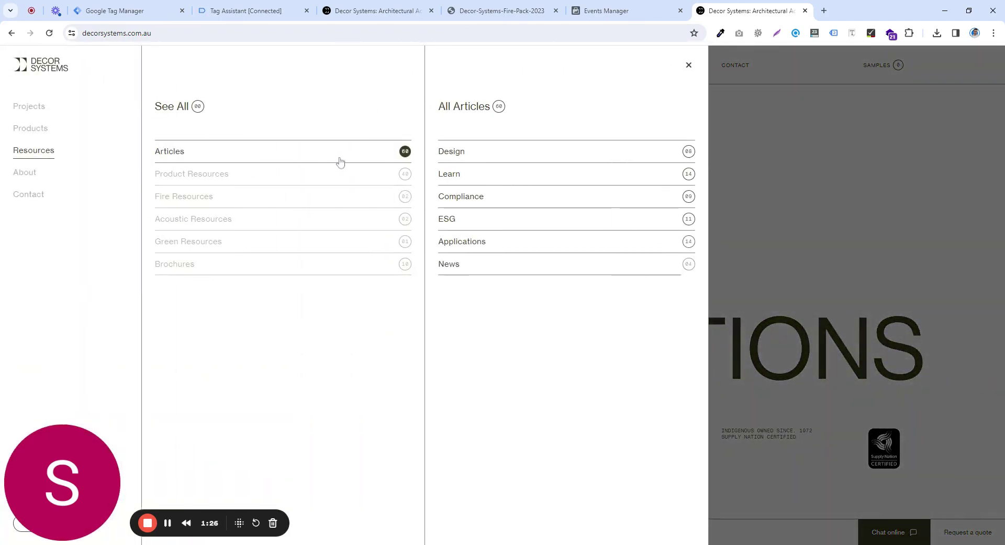
{"action": "left_click", "coordinate": [287, 178]}
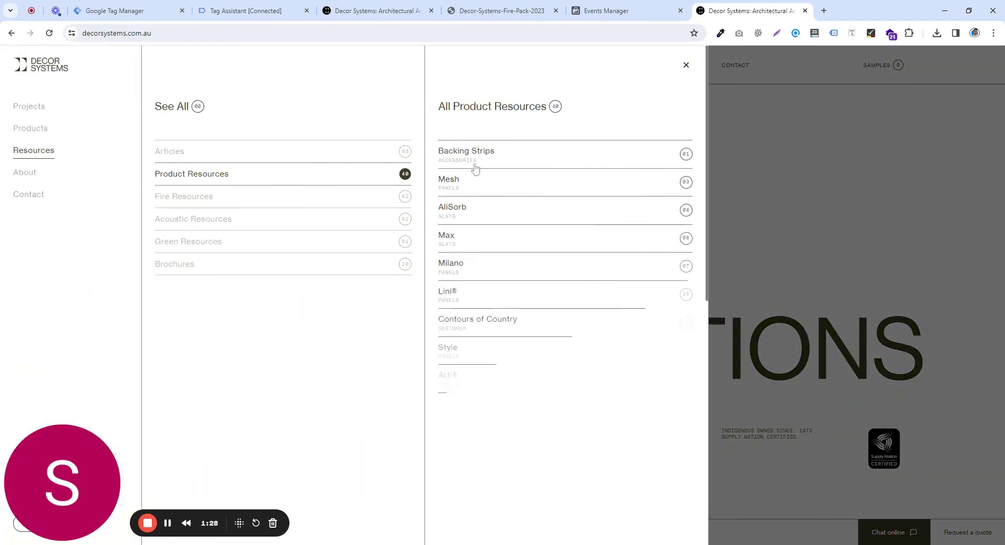
{"action": "left_click", "coordinate": [494, 164]}
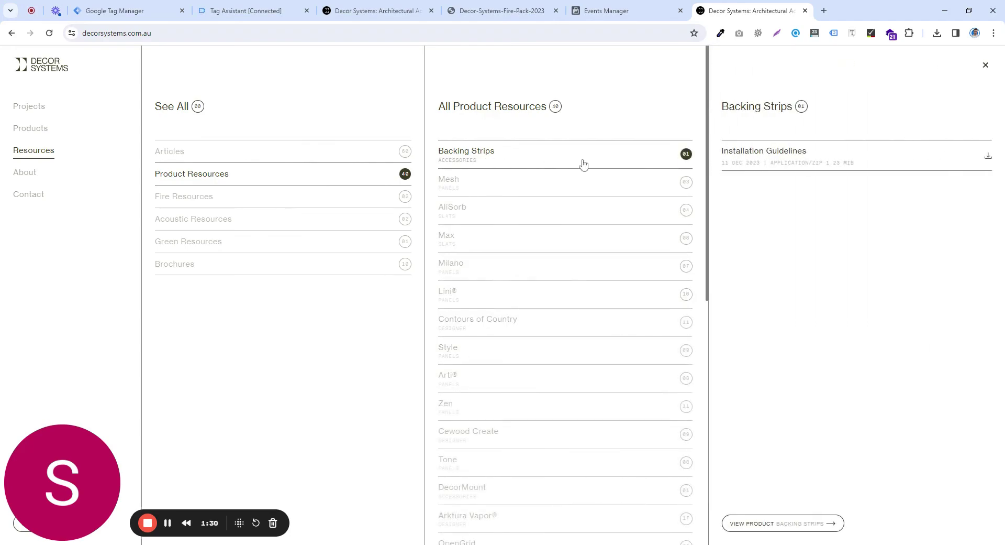
{"action": "left_click", "coordinate": [752, 157]}
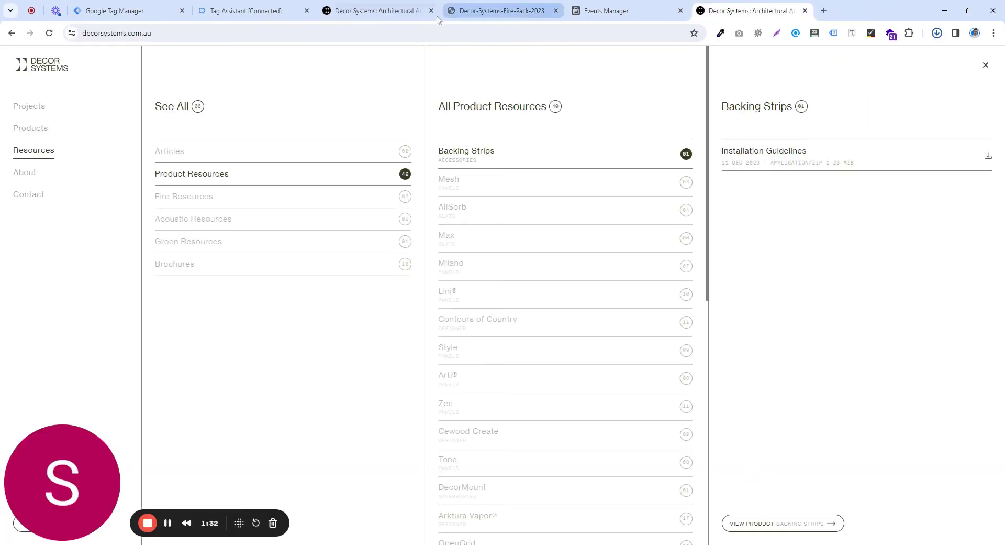
Step: Check the test events received in Events Manager, reload them, and compare with the fired tags in Tag Assistant
{"action": "left_click", "coordinate": [643, 15]}
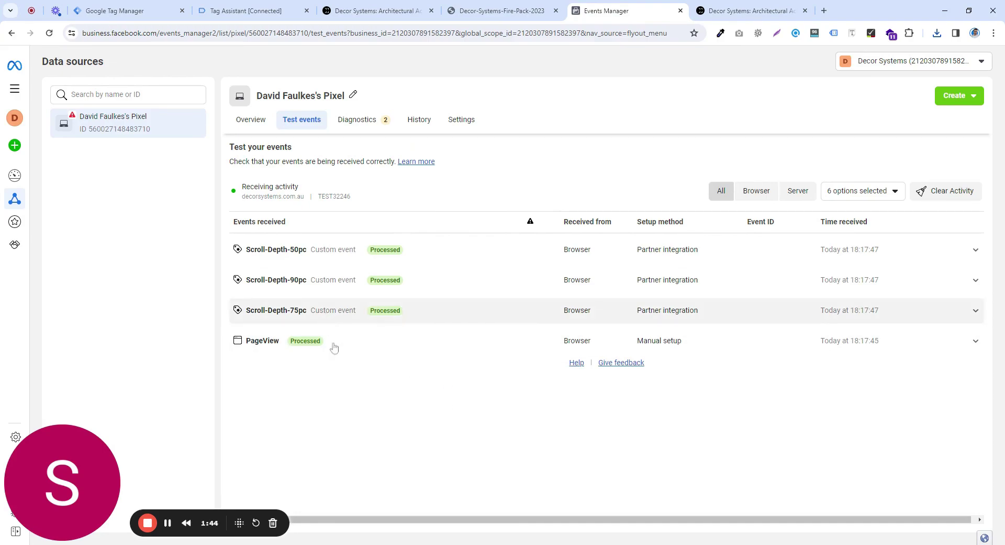
{"action": "key", "text": "F5"}
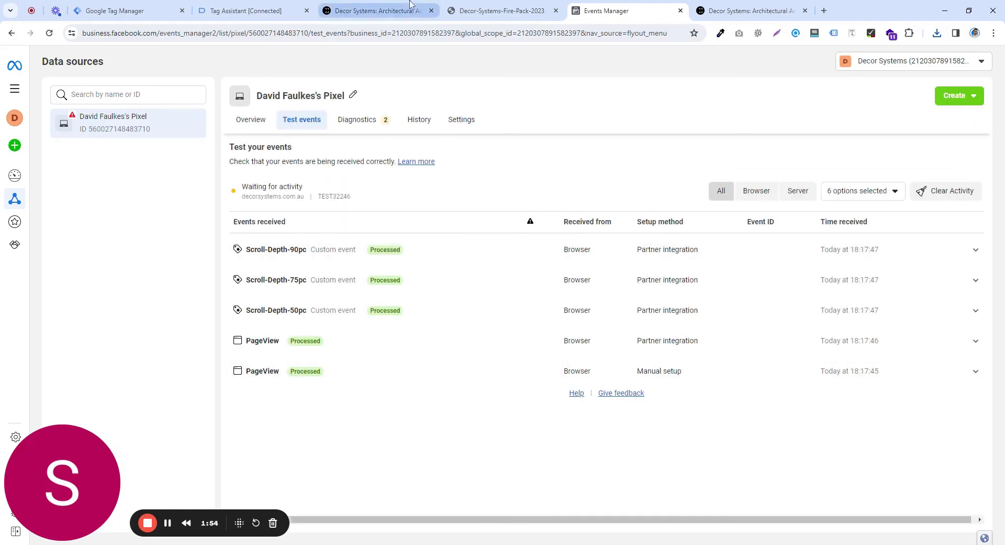
{"action": "left_click", "coordinate": [246, 11]}
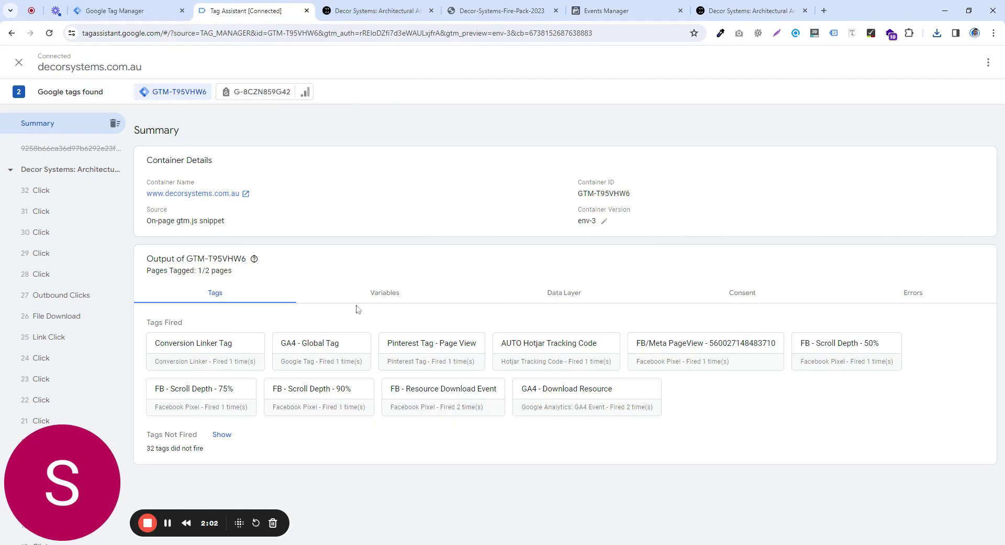
Step: Start a new Tag Manager preview session for decorsystems.com.au, clear the events recorded in Tag Assistant, and return to the website
{"action": "left_click", "coordinate": [169, 10]}
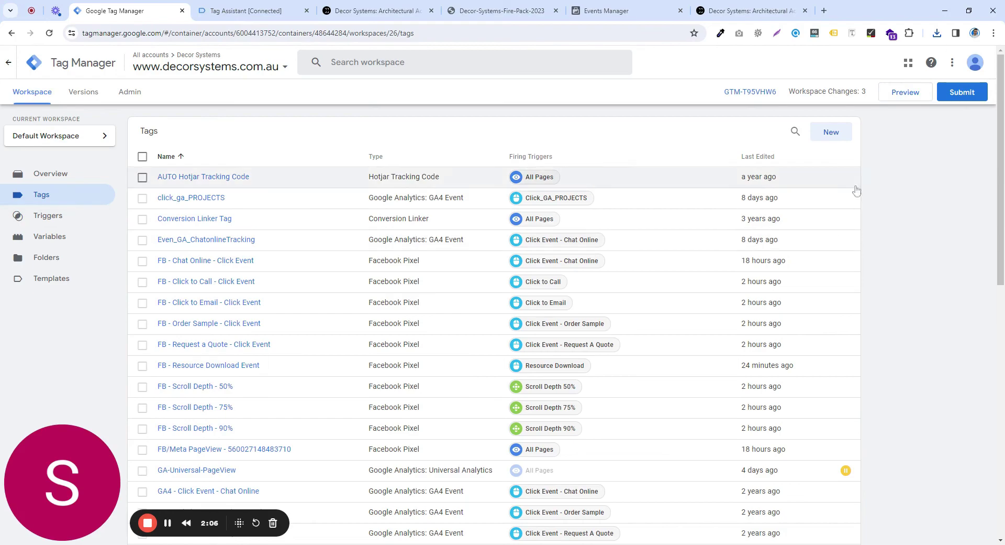
{"action": "left_click", "coordinate": [912, 92]}
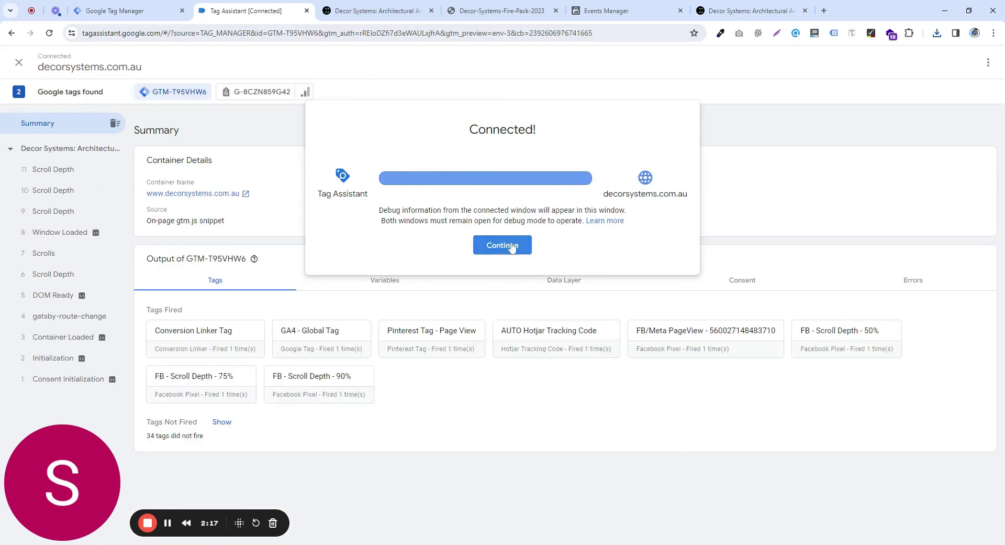
{"action": "left_click", "coordinate": [510, 248]}
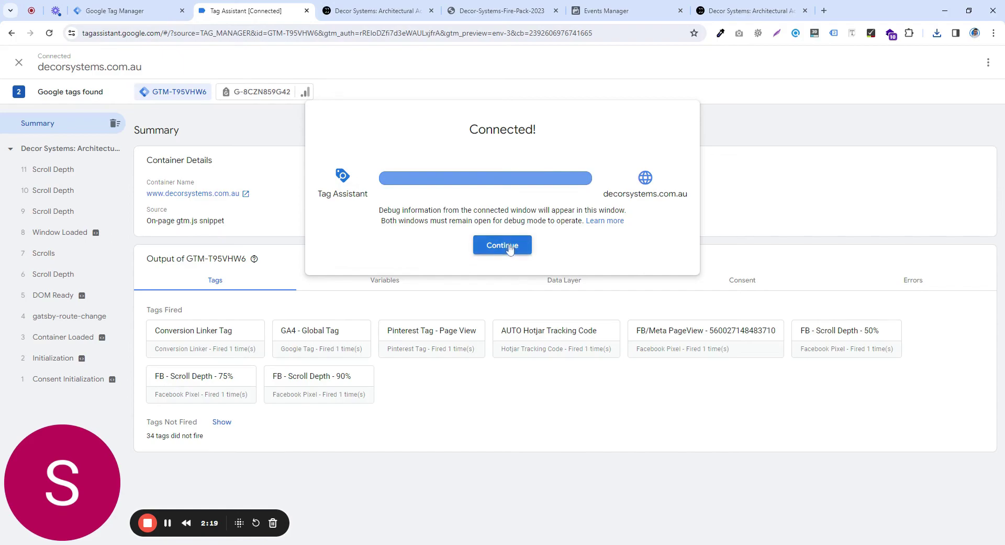
{"action": "left_click", "coordinate": [390, 4]}
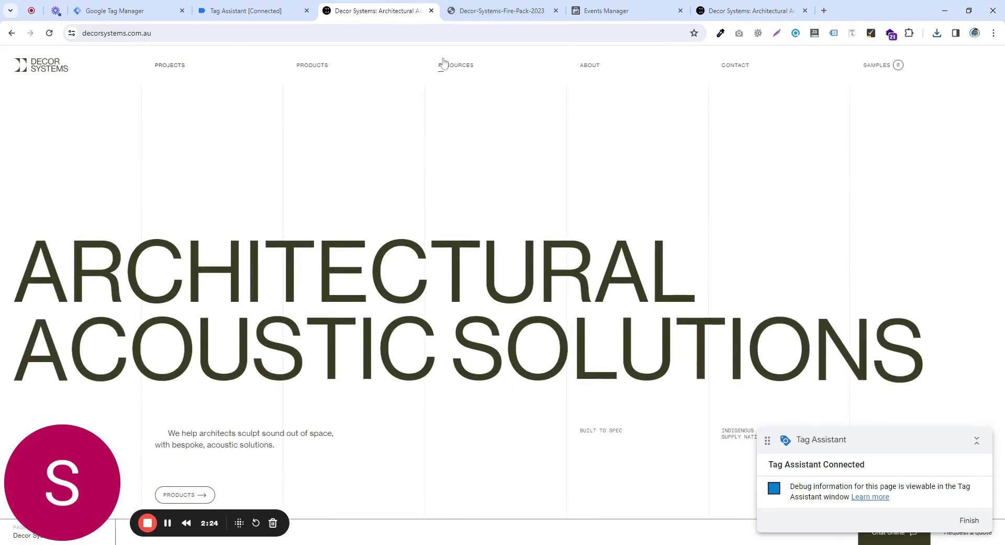
{"action": "left_click", "coordinate": [277, 13]}
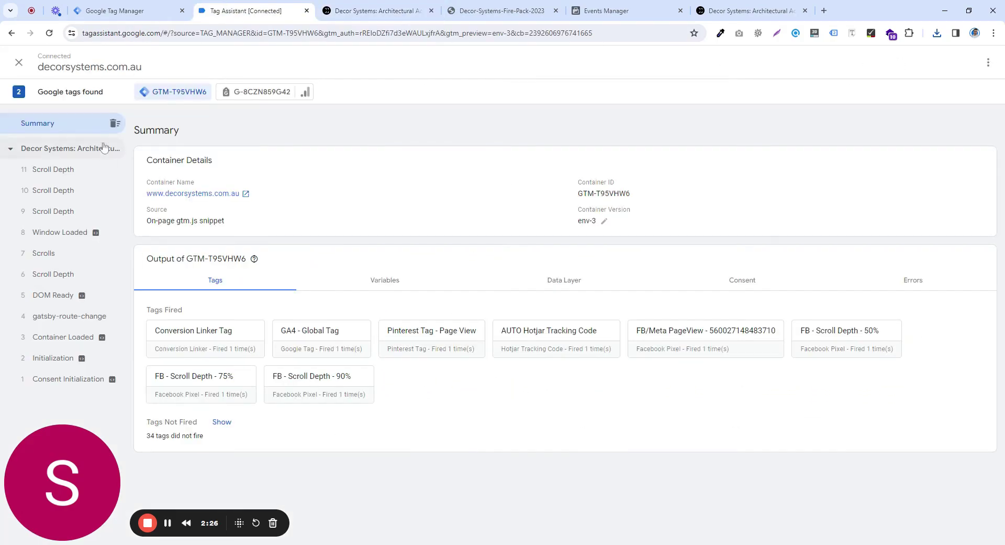
{"action": "left_click", "coordinate": [115, 123]}
{"action": "left_click", "coordinate": [350, 4]}
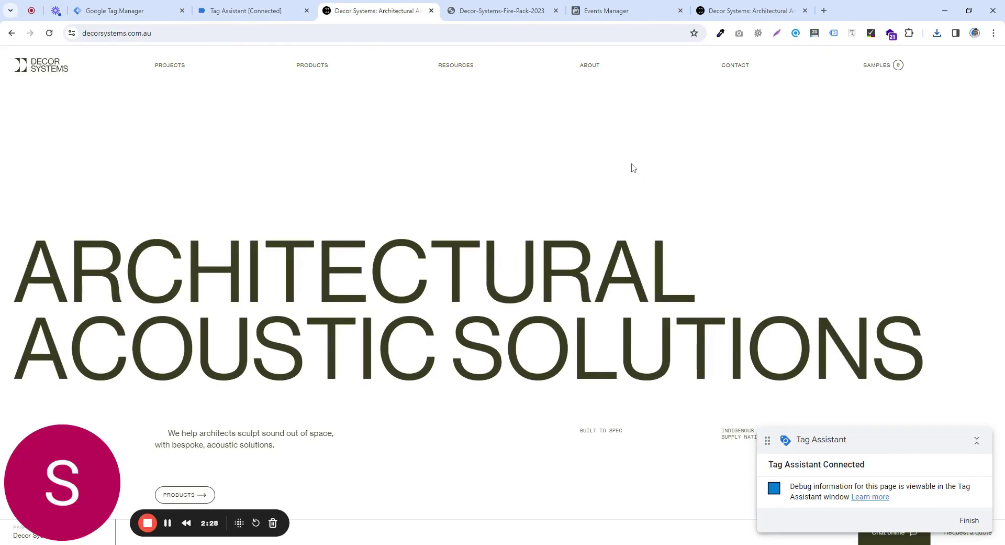
Step: Open the Acoustic Pack from the website's Acoustic Resources and check in Tag Assistant which tags fired
{"action": "left_click", "coordinate": [460, 66]}
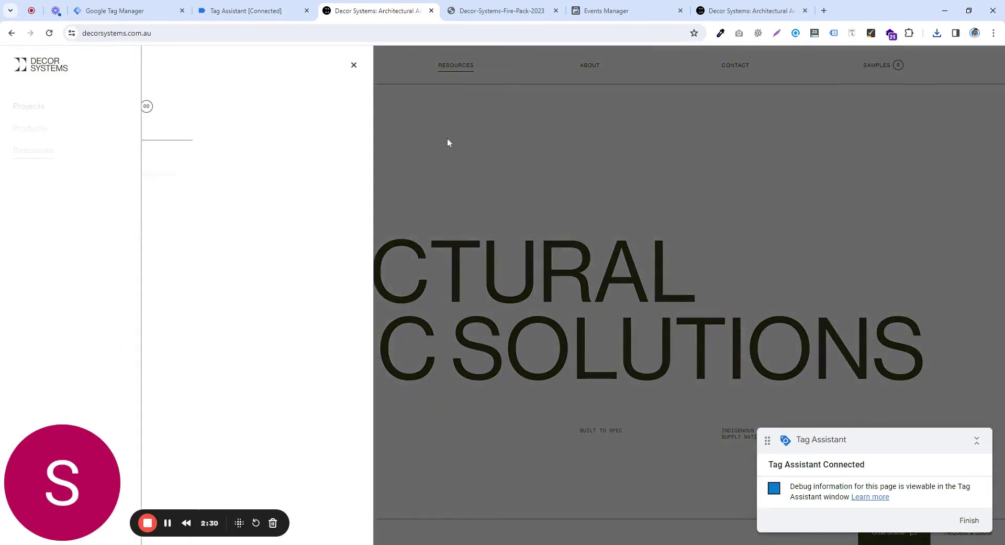
{"action": "left_click", "coordinate": [249, 219]}
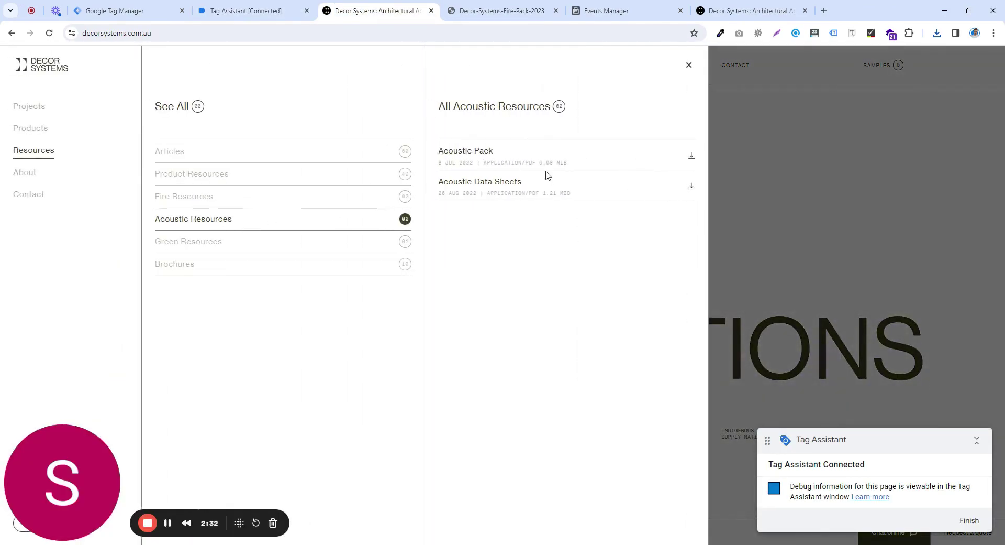
{"action": "left_click", "coordinate": [530, 159]}
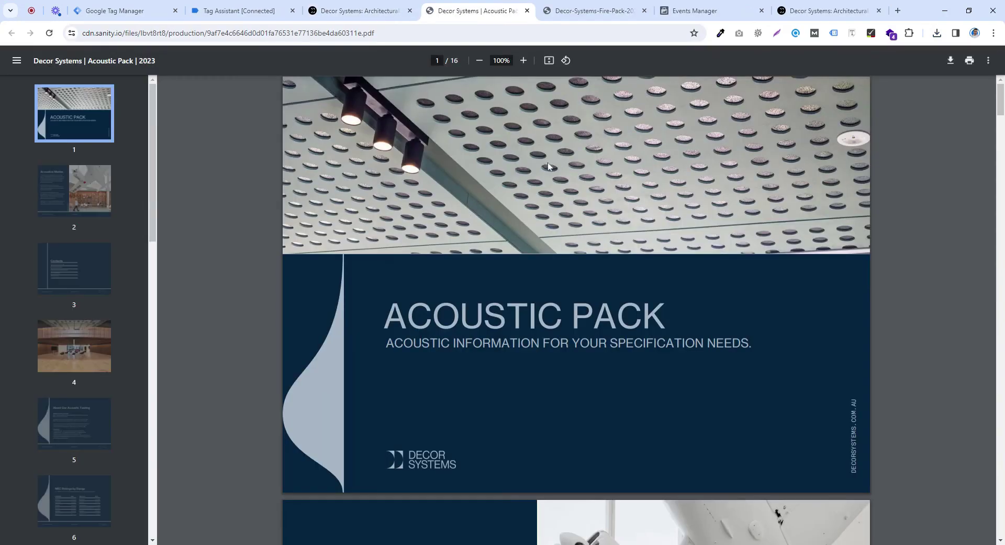
{"action": "left_click", "coordinate": [338, 4]}
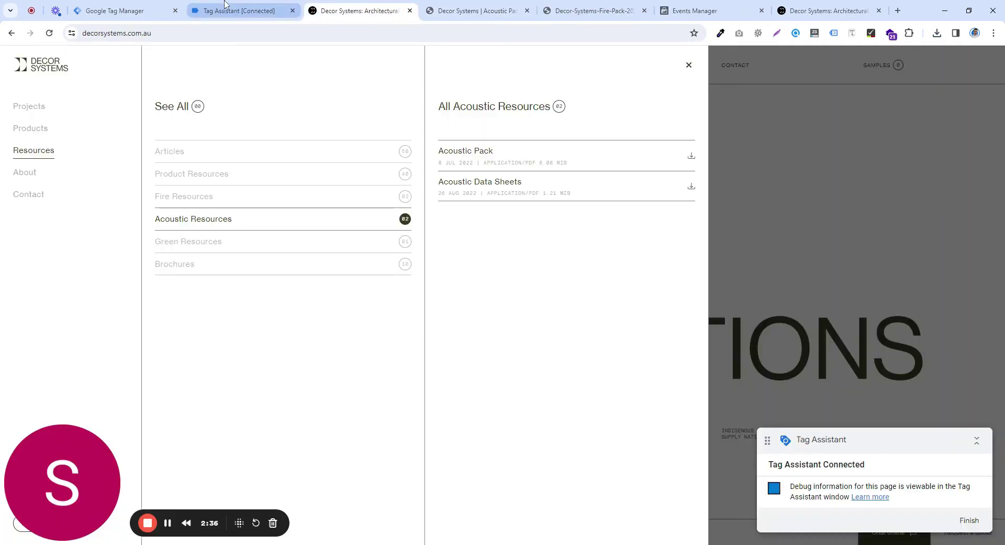
{"action": "left_click", "coordinate": [225, 4]}
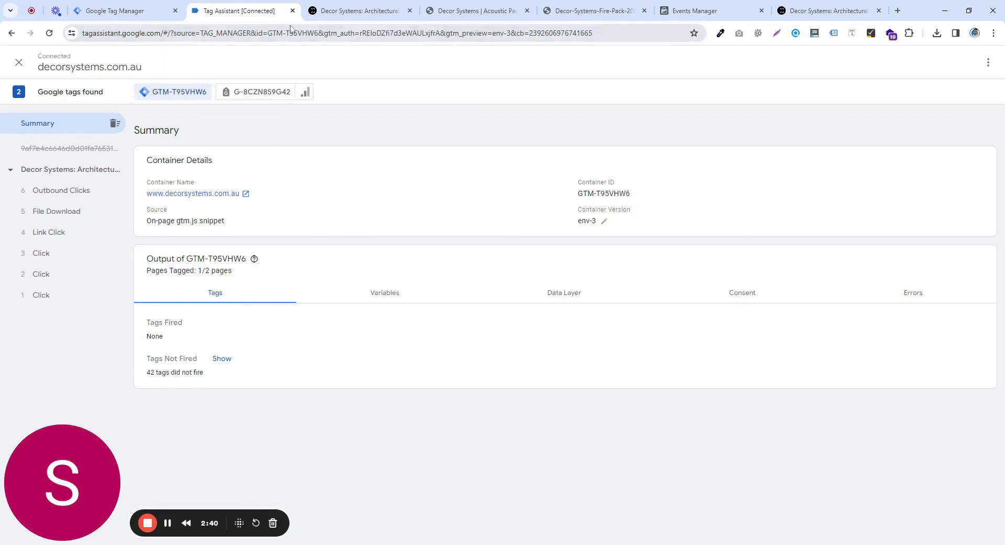
{"action": "left_click", "coordinate": [292, 10]}
{"action": "left_click", "coordinate": [142, 4]}
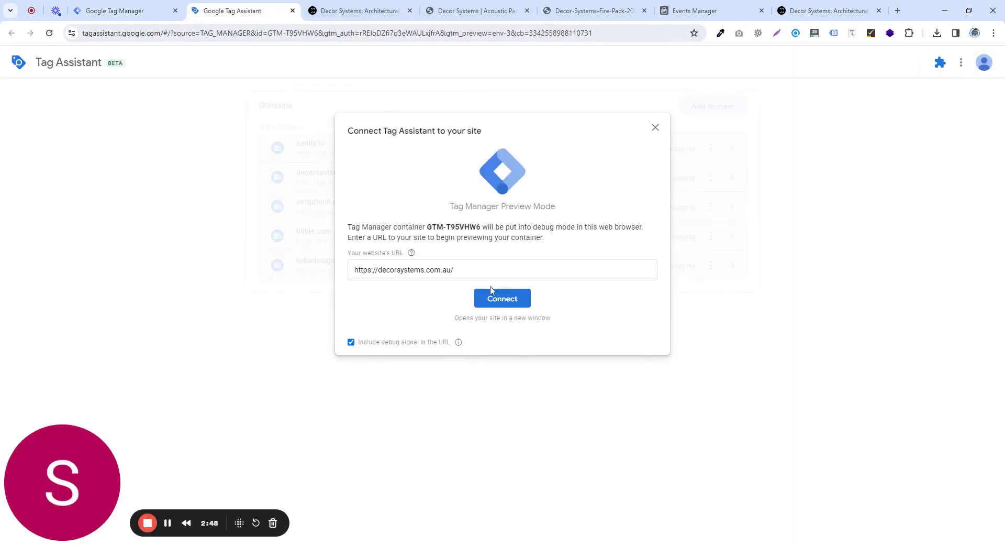
{"action": "left_click", "coordinate": [500, 298]}
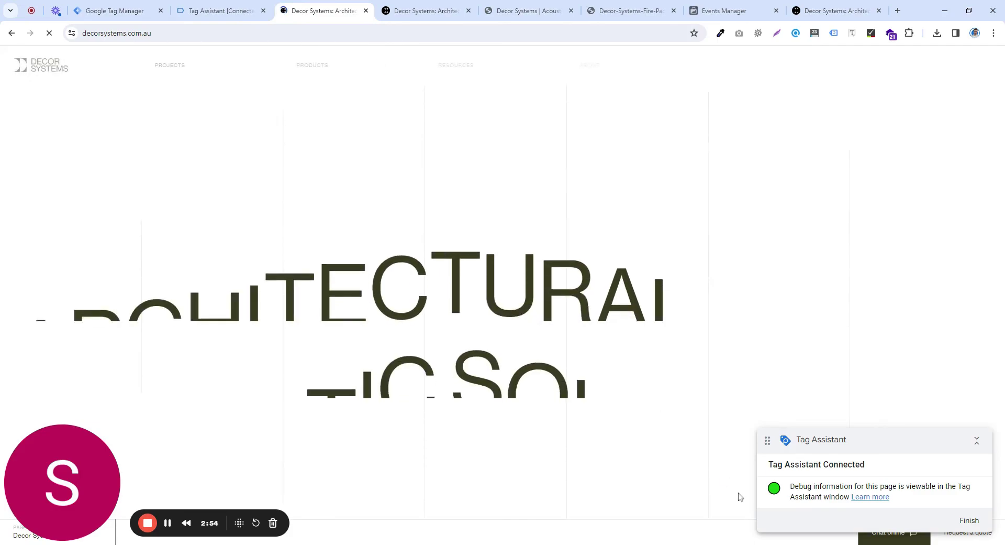
Step: Open the Acoustic Data Sheets from the website's Acoustic Resources and review the fired tags in the connected Tag Assistant session
{"action": "left_click", "coordinate": [459, 66]}
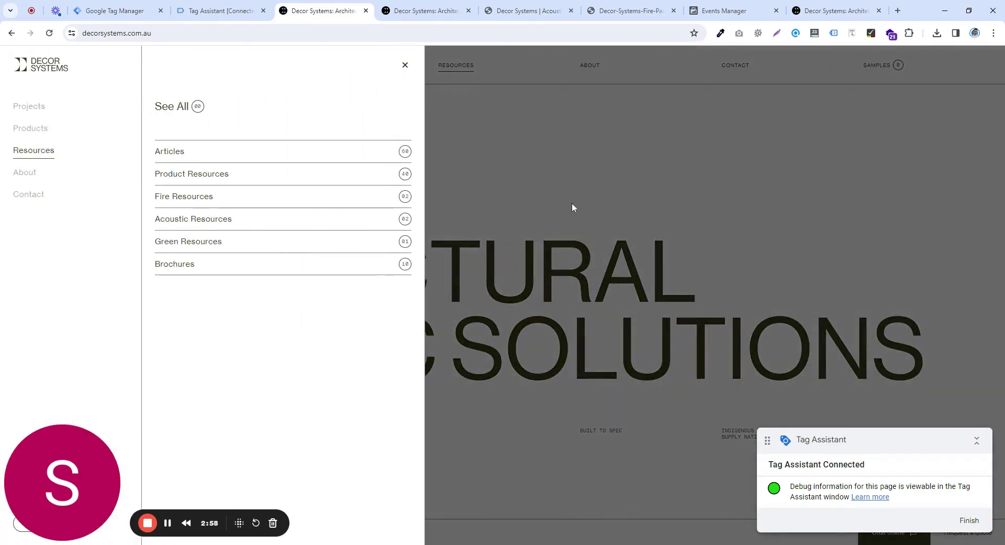
{"action": "left_click", "coordinate": [234, 218]}
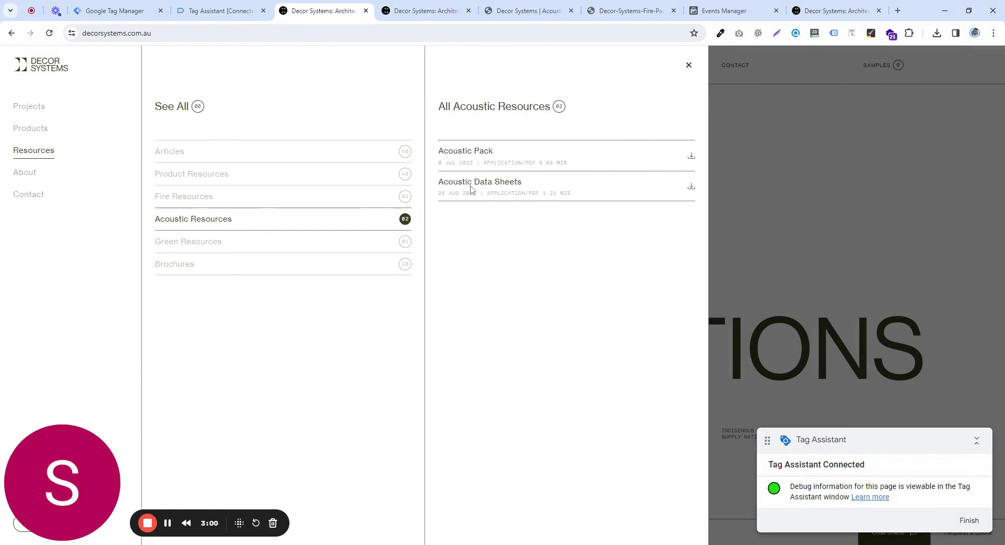
{"action": "left_click", "coordinate": [471, 181]}
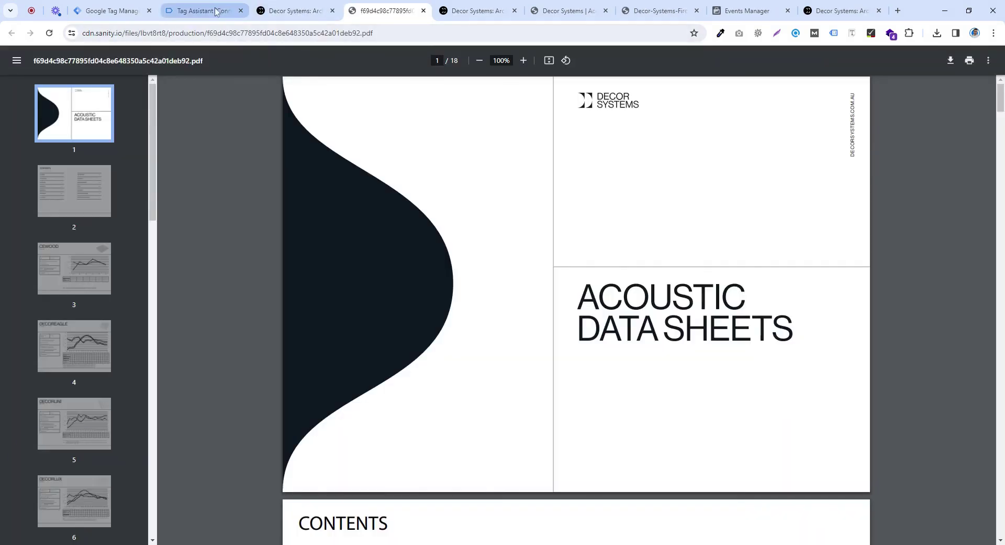
{"action": "left_click", "coordinate": [213, 10]}
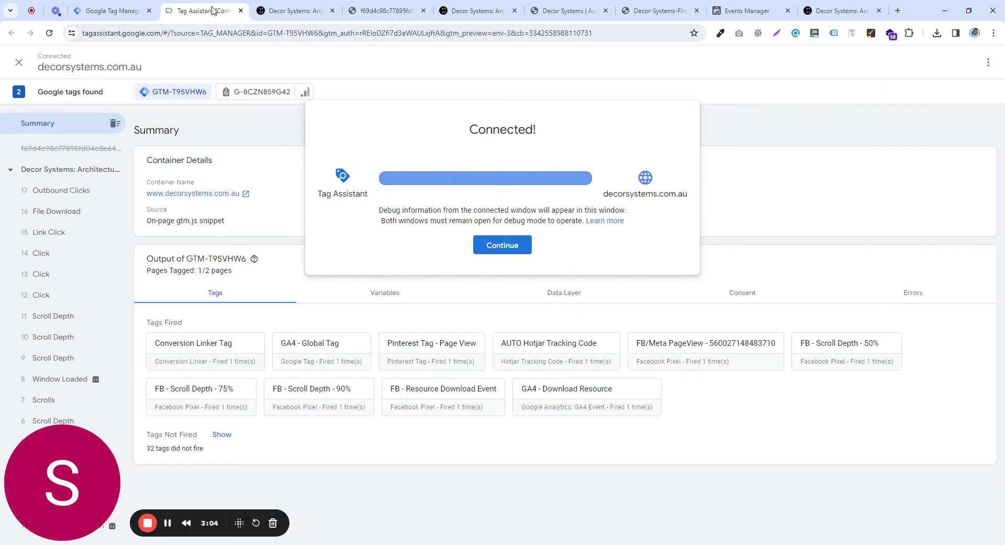
{"action": "left_click", "coordinate": [528, 244]}
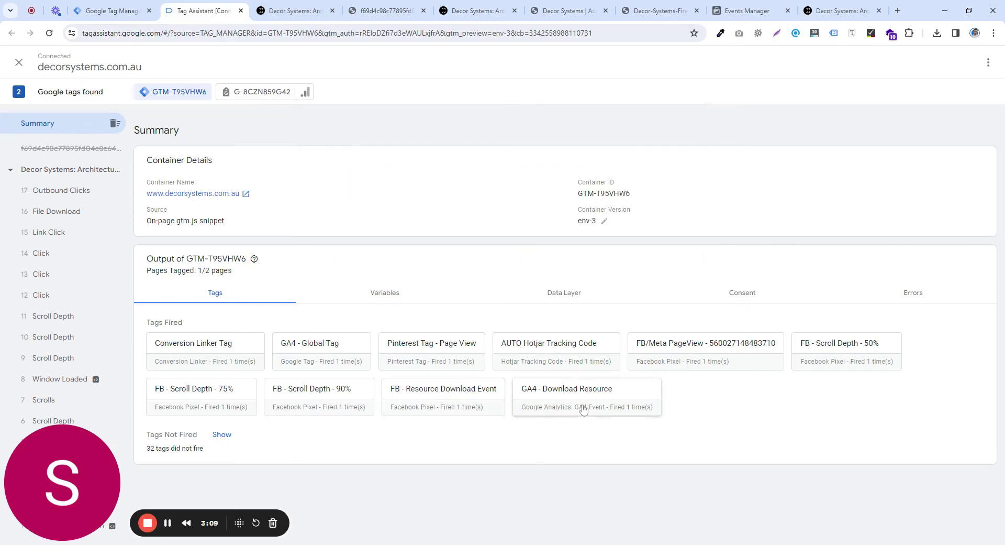
Step: In Tag Manager, publish the workspace changes to the Live environment as a version named "Download Resource Tag Setup", and close its summary
{"action": "left_click", "coordinate": [19, 62]}
{"action": "left_click", "coordinate": [622, 129]}
{"action": "key", "text": "ctrl+shift+Tab"}
{"action": "left_click", "coordinate": [953, 93]}
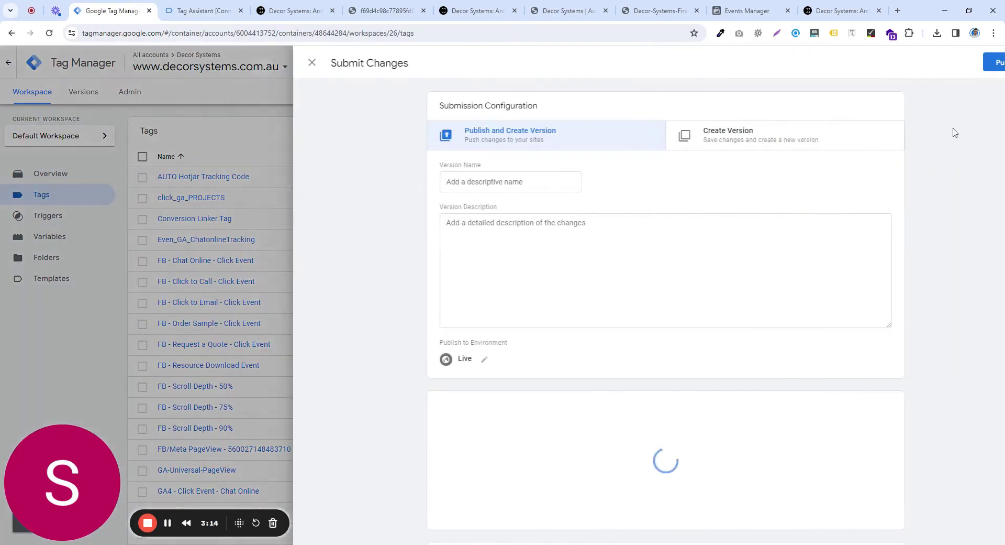
{"action": "type", "text": "D"}
{"action": "key", "text": "BackSpace"}
{"action": "type", "text": "Download Resource Tag Setup"}
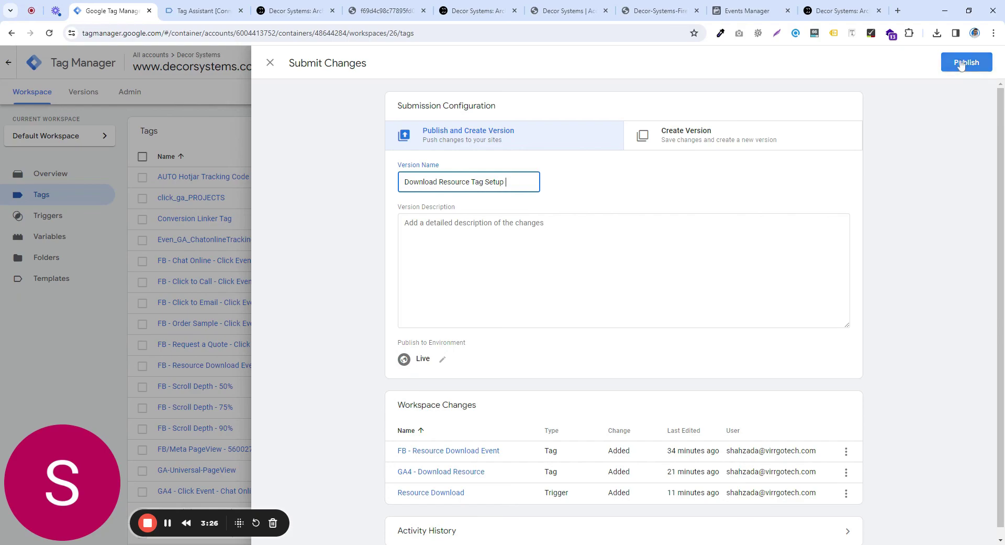
{"action": "left_click", "coordinate": [965, 63]}
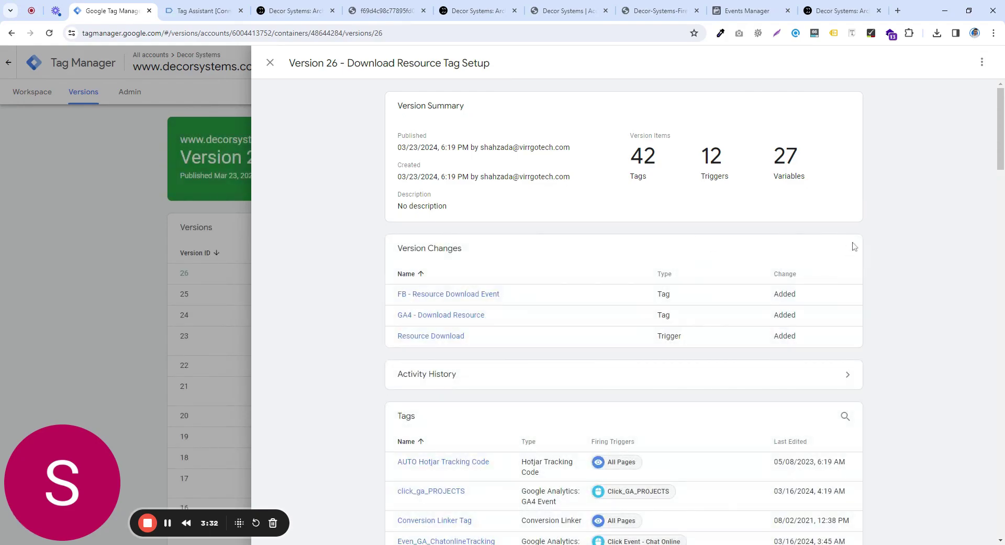
{"action": "left_click", "coordinate": [270, 64]}
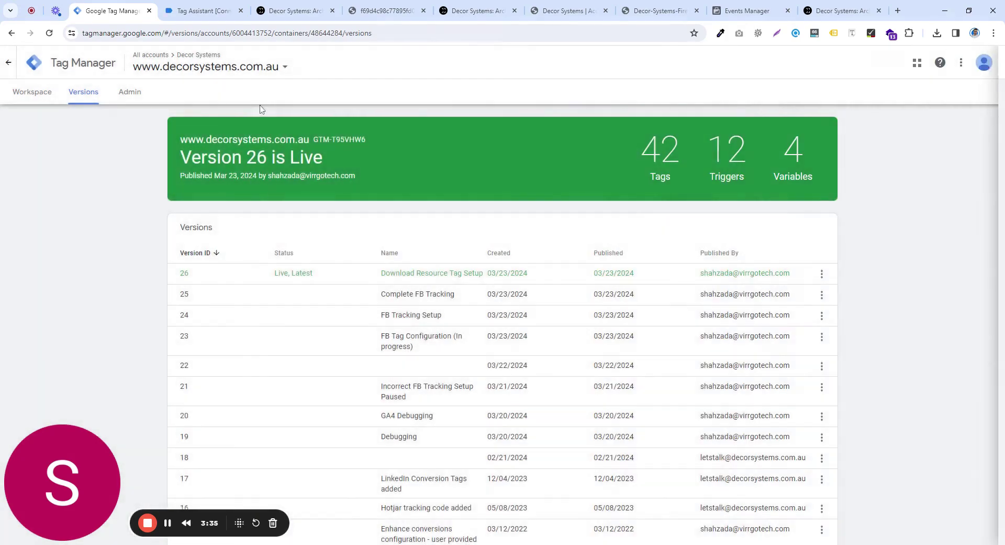
Step: Review the test events received in Meta Events Manager and compare them with the tags fired in Tag Assistant
{"action": "left_click", "coordinate": [723, 7]}
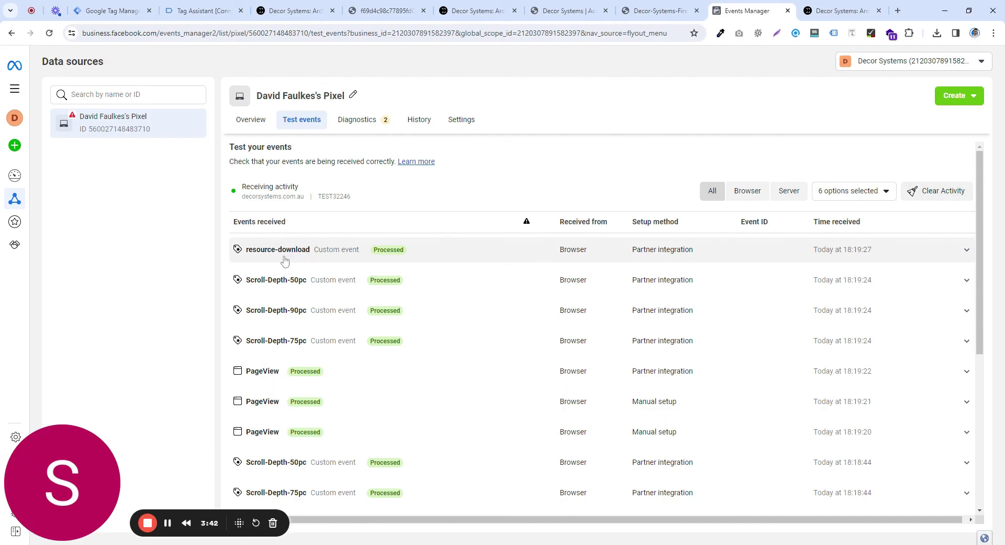
{"action": "scroll", "coordinate": [471, 270], "scroll_direction": "down", "scroll_amount": 1}
{"action": "scroll", "coordinate": [398, 268], "scroll_direction": "up", "scroll_amount": 1}
{"action": "scroll", "coordinate": [441, 340], "scroll_direction": "down", "scroll_amount": 2}
{"action": "scroll", "coordinate": [443, 339], "scroll_direction": "up", "scroll_amount": 2}
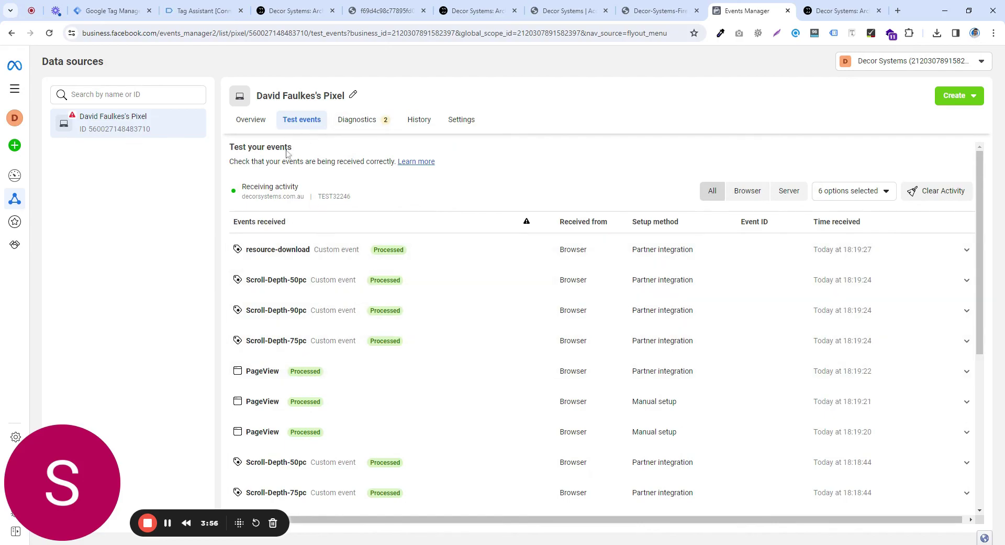
{"action": "scroll", "coordinate": [387, 354], "scroll_direction": "down", "scroll_amount": 5}
{"action": "scroll", "coordinate": [388, 354], "scroll_direction": "up", "scroll_amount": 6}
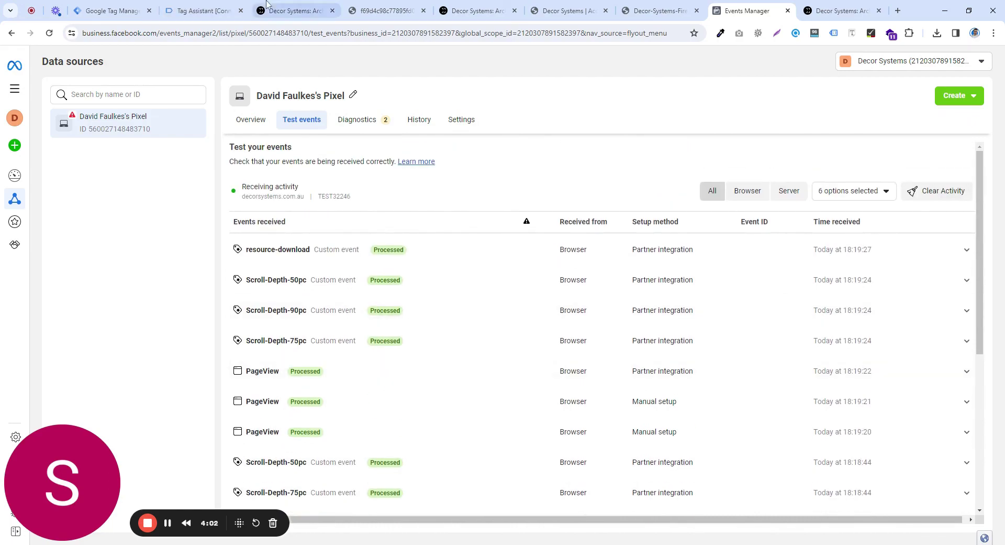
{"action": "left_click", "coordinate": [212, 4]}
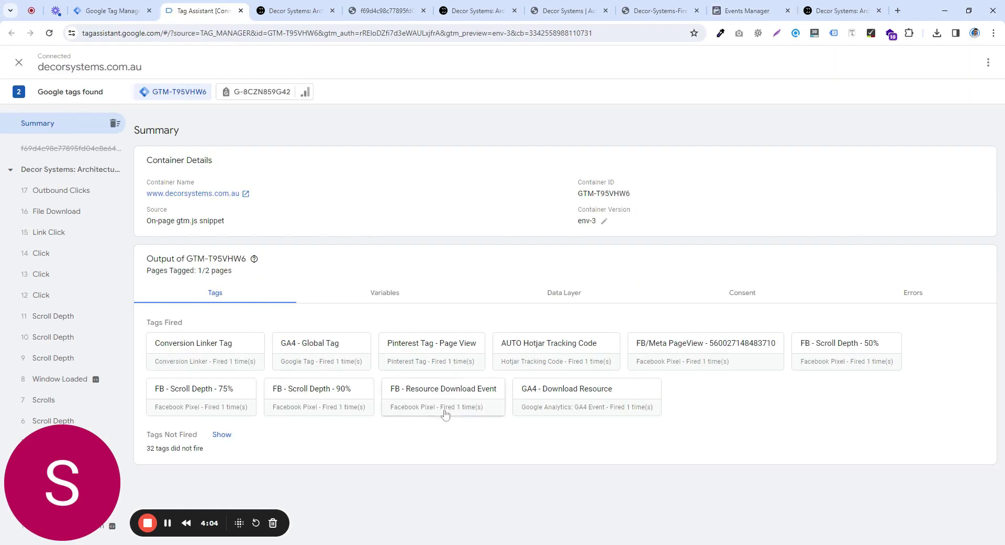